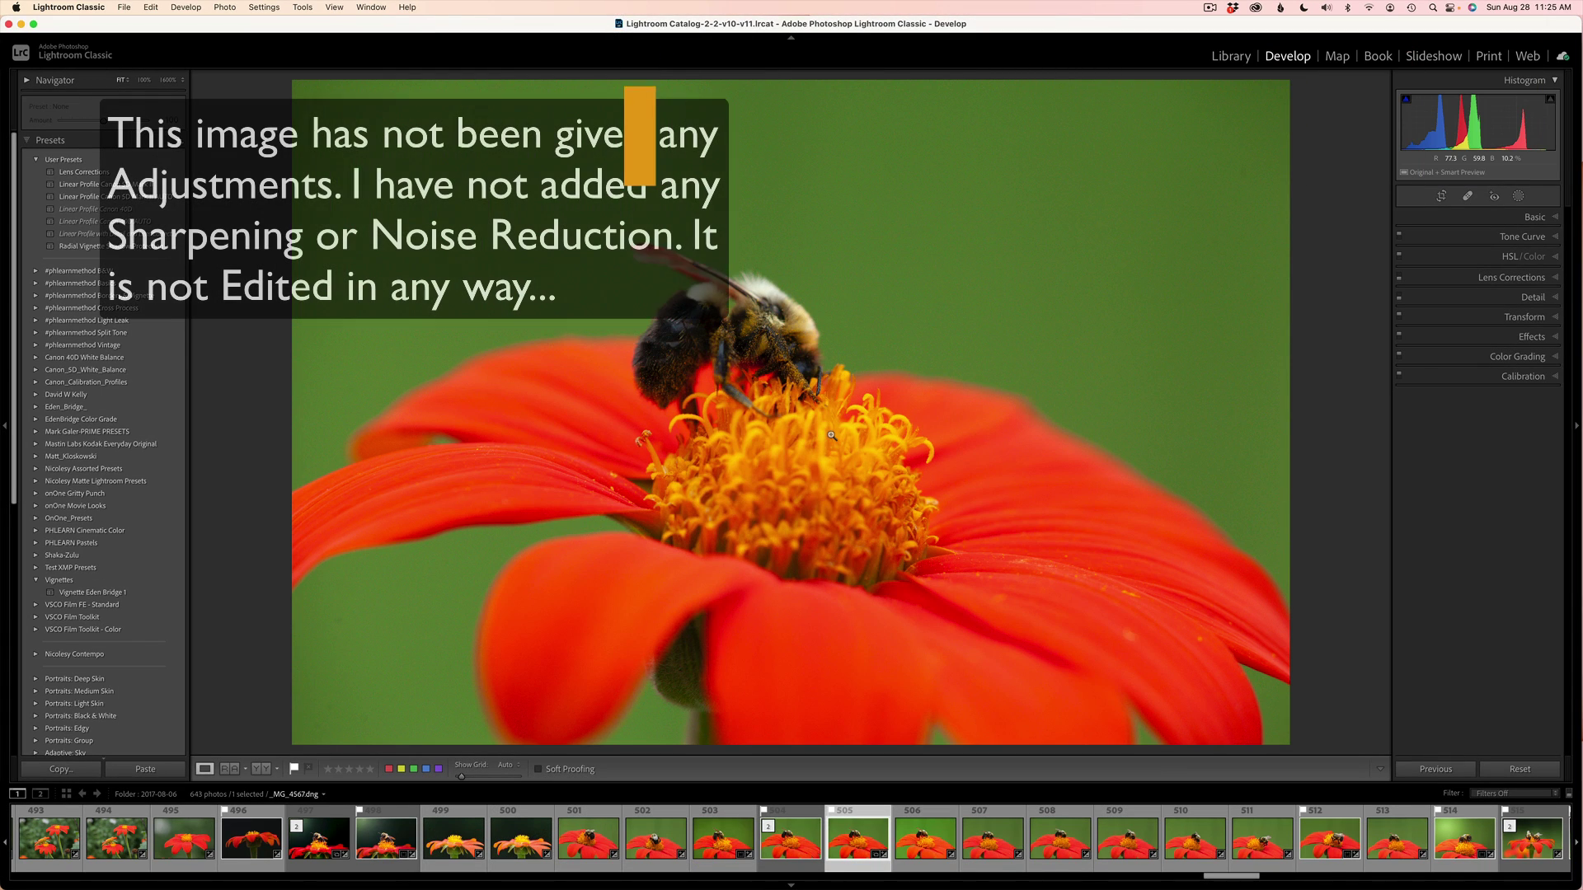
Locate the bee photo _MG_4567.dng in Finder and open the original file in Topaz Photo AI.
right_click(835, 391)
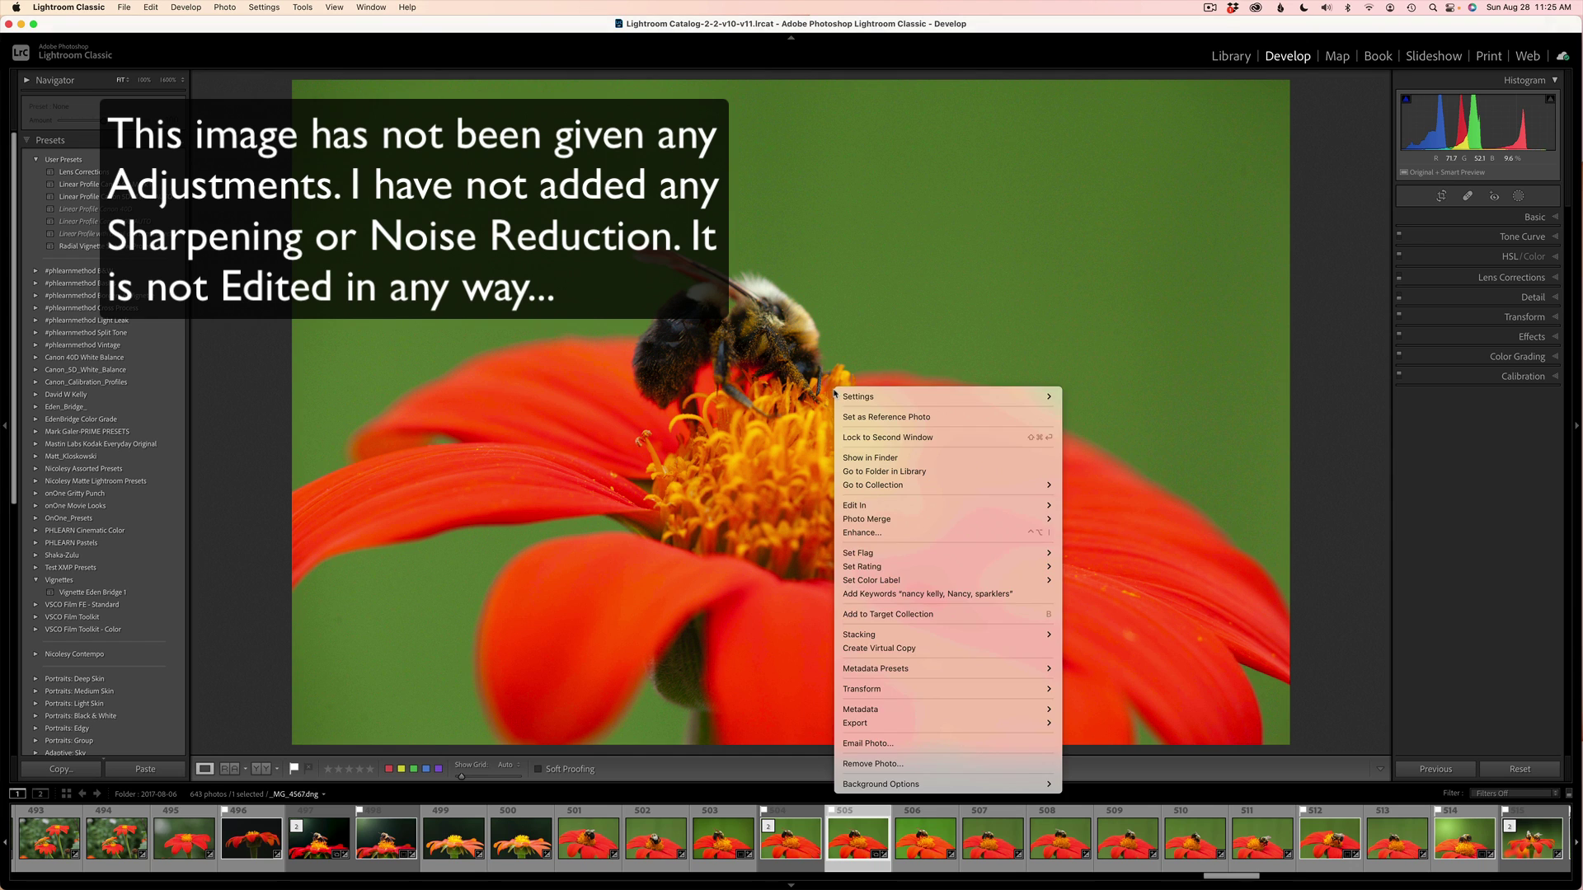
click(872, 459)
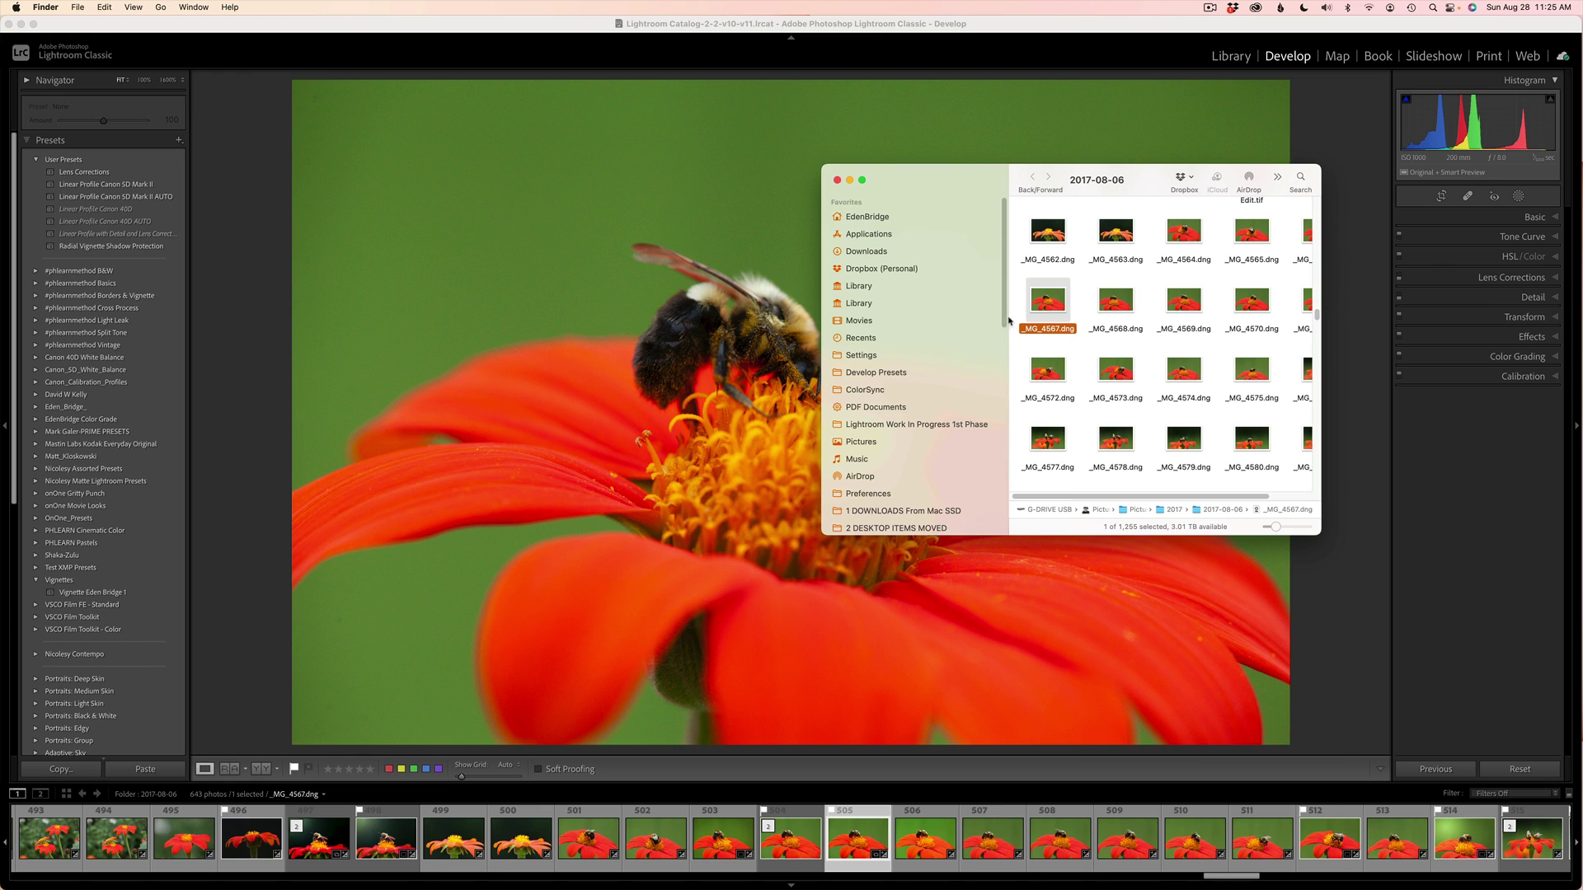
right_click(1052, 302)
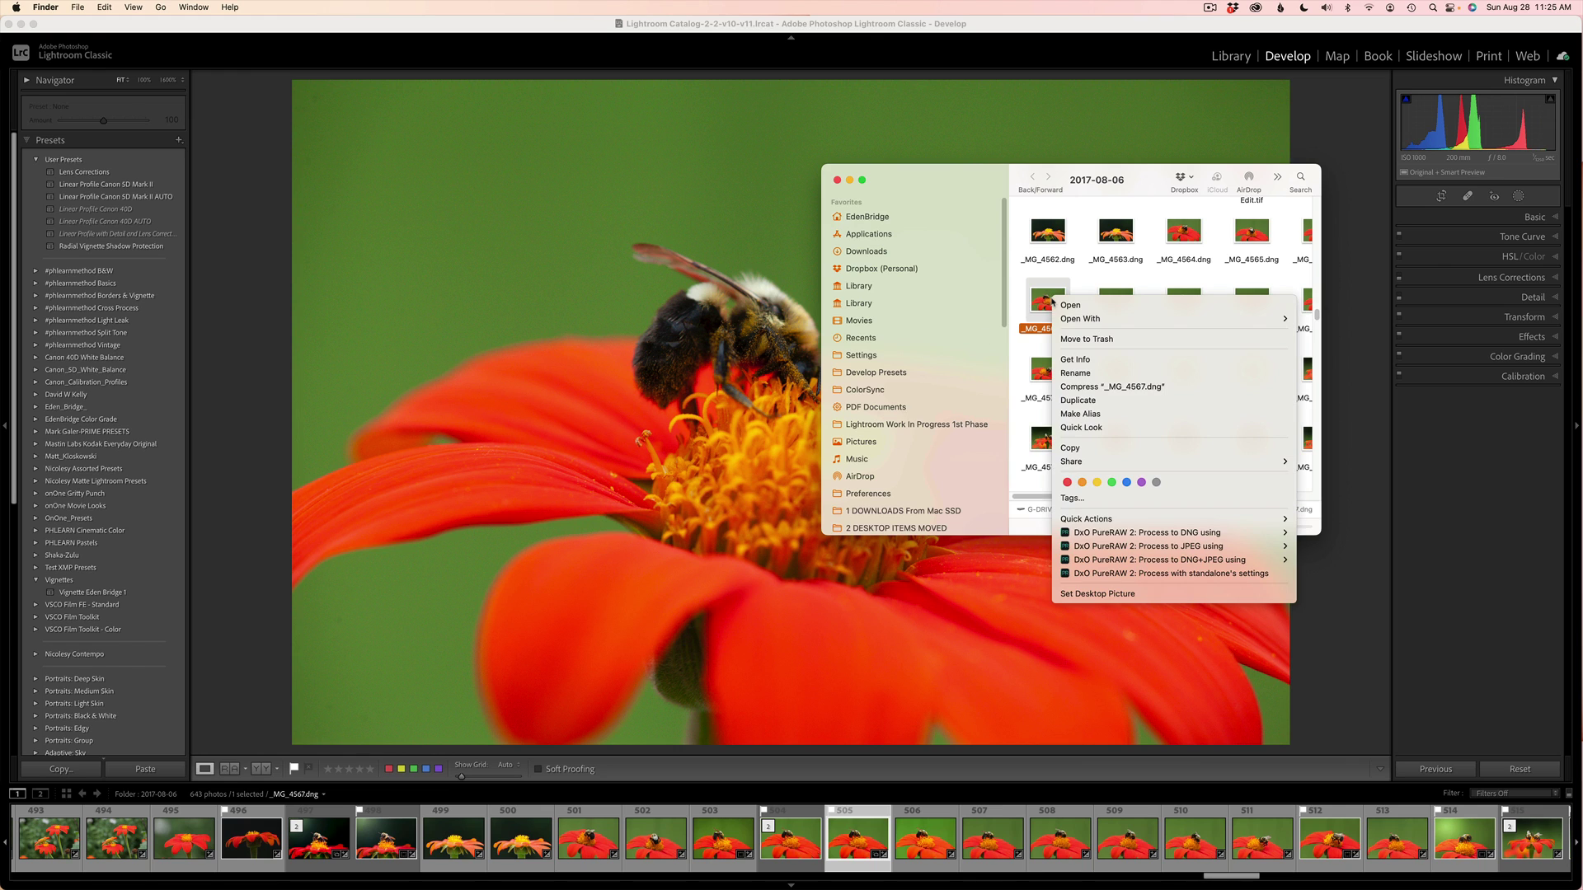
mouse_move(1237, 319)
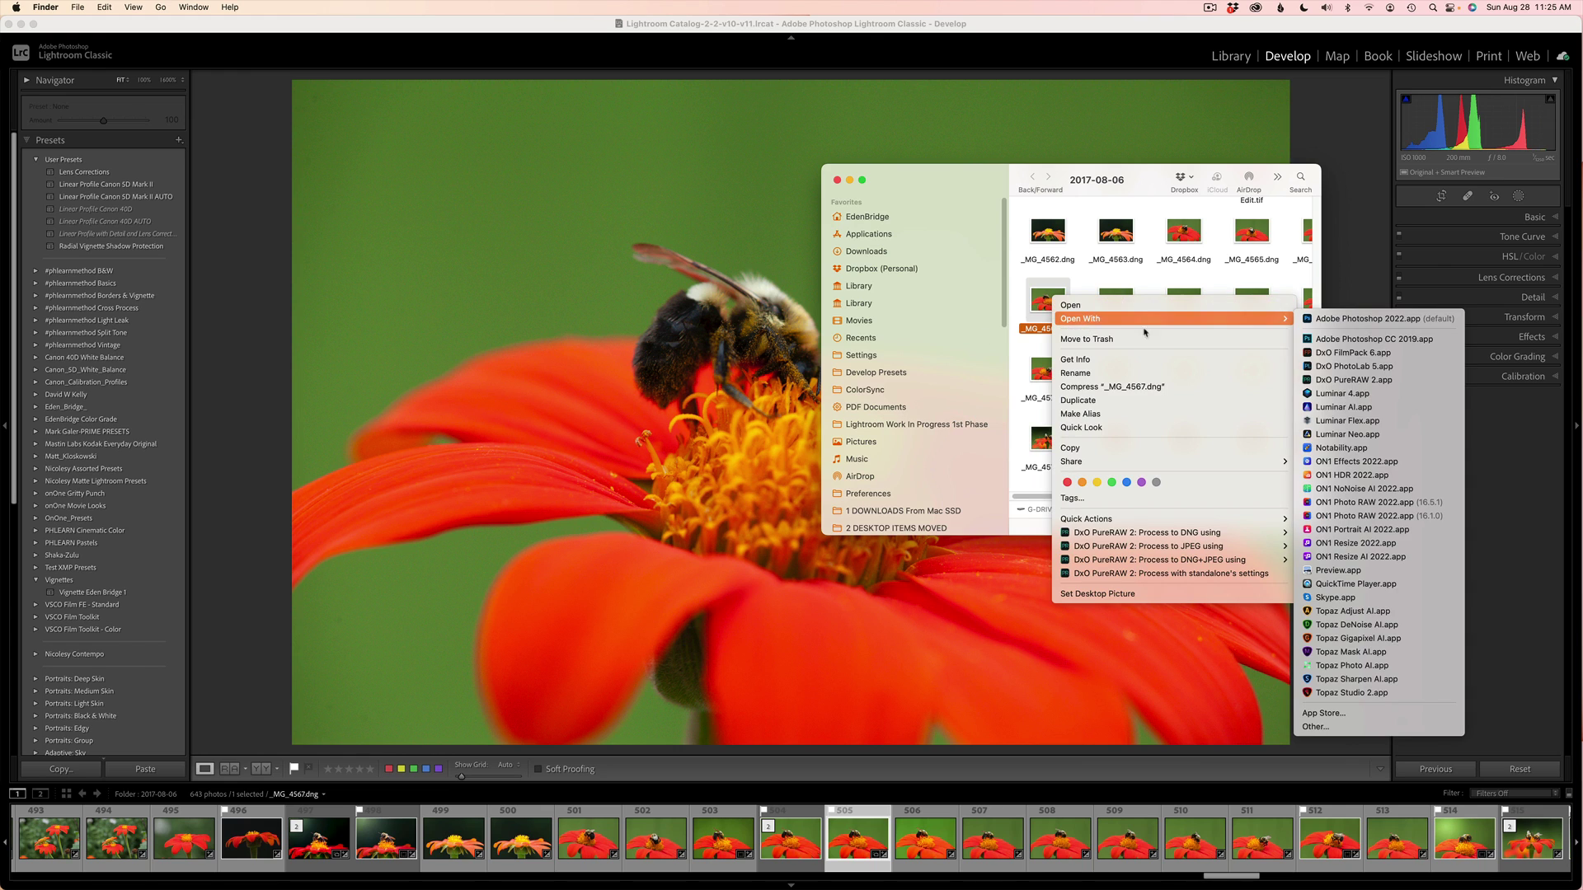
click(1342, 666)
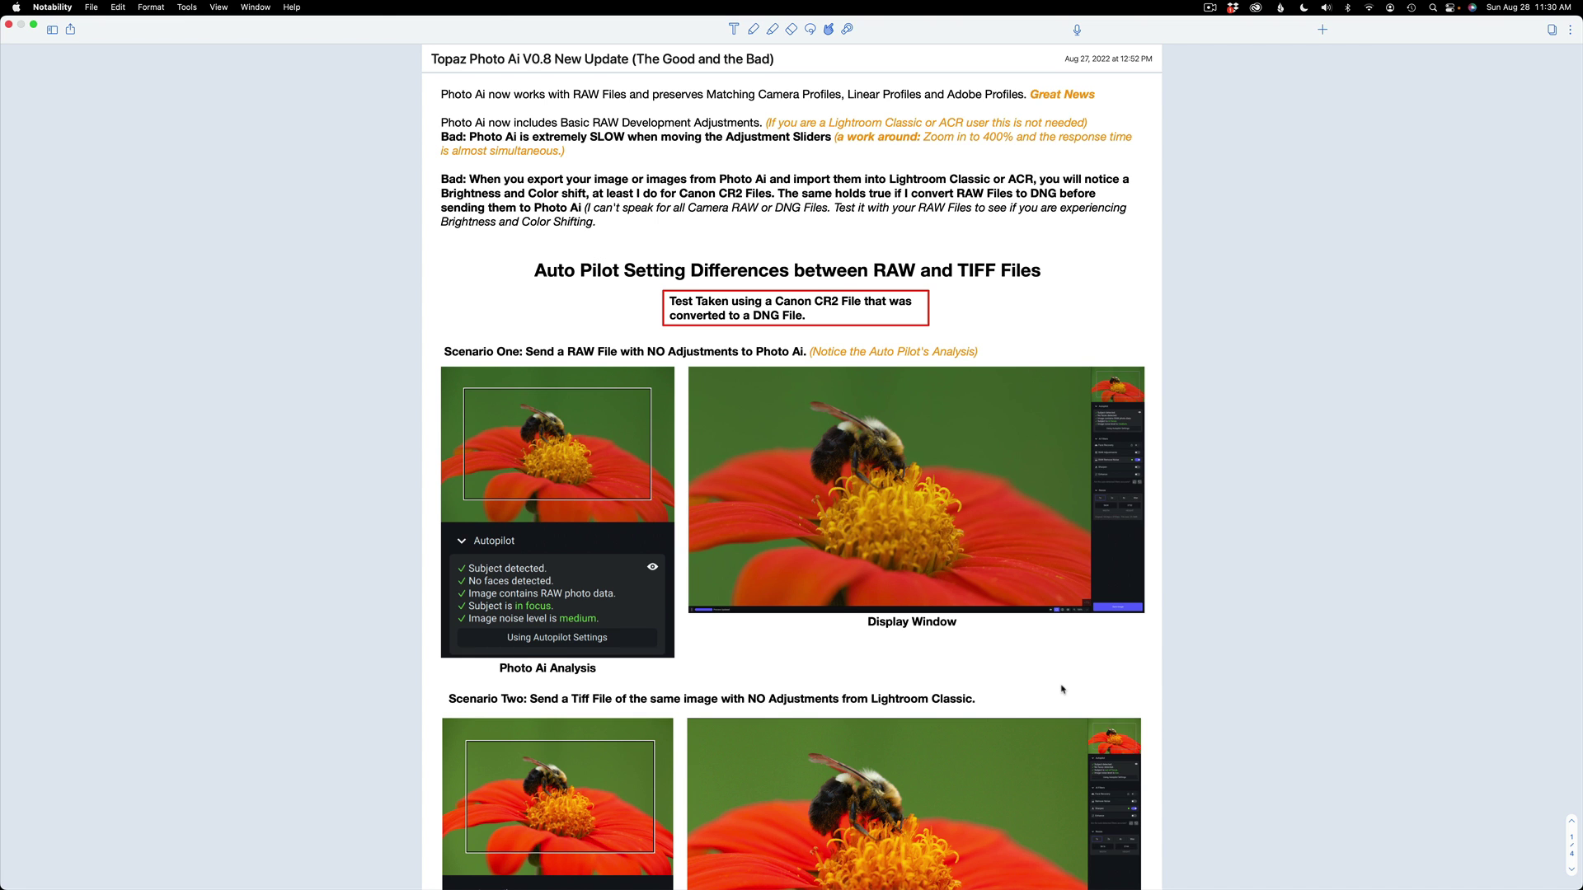
Look through the notes on the Topaz Photo AI v0.8 update, from the RAW and TIFF comparisons to the final thoughts.
scroll(1061, 689, down, 10)
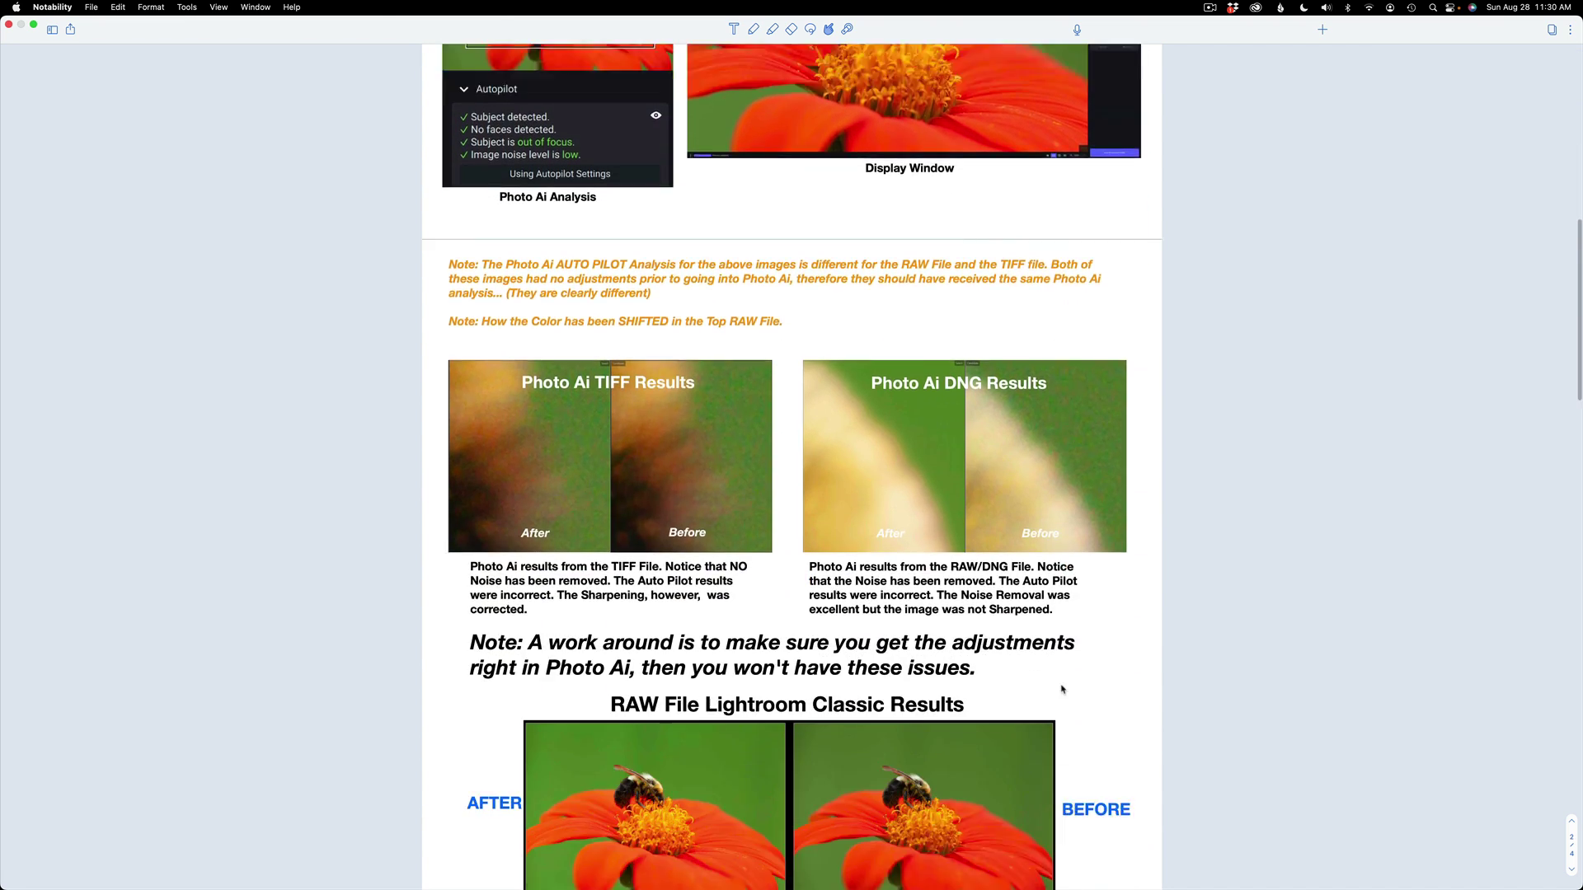
scroll(1061, 689, down, 19)
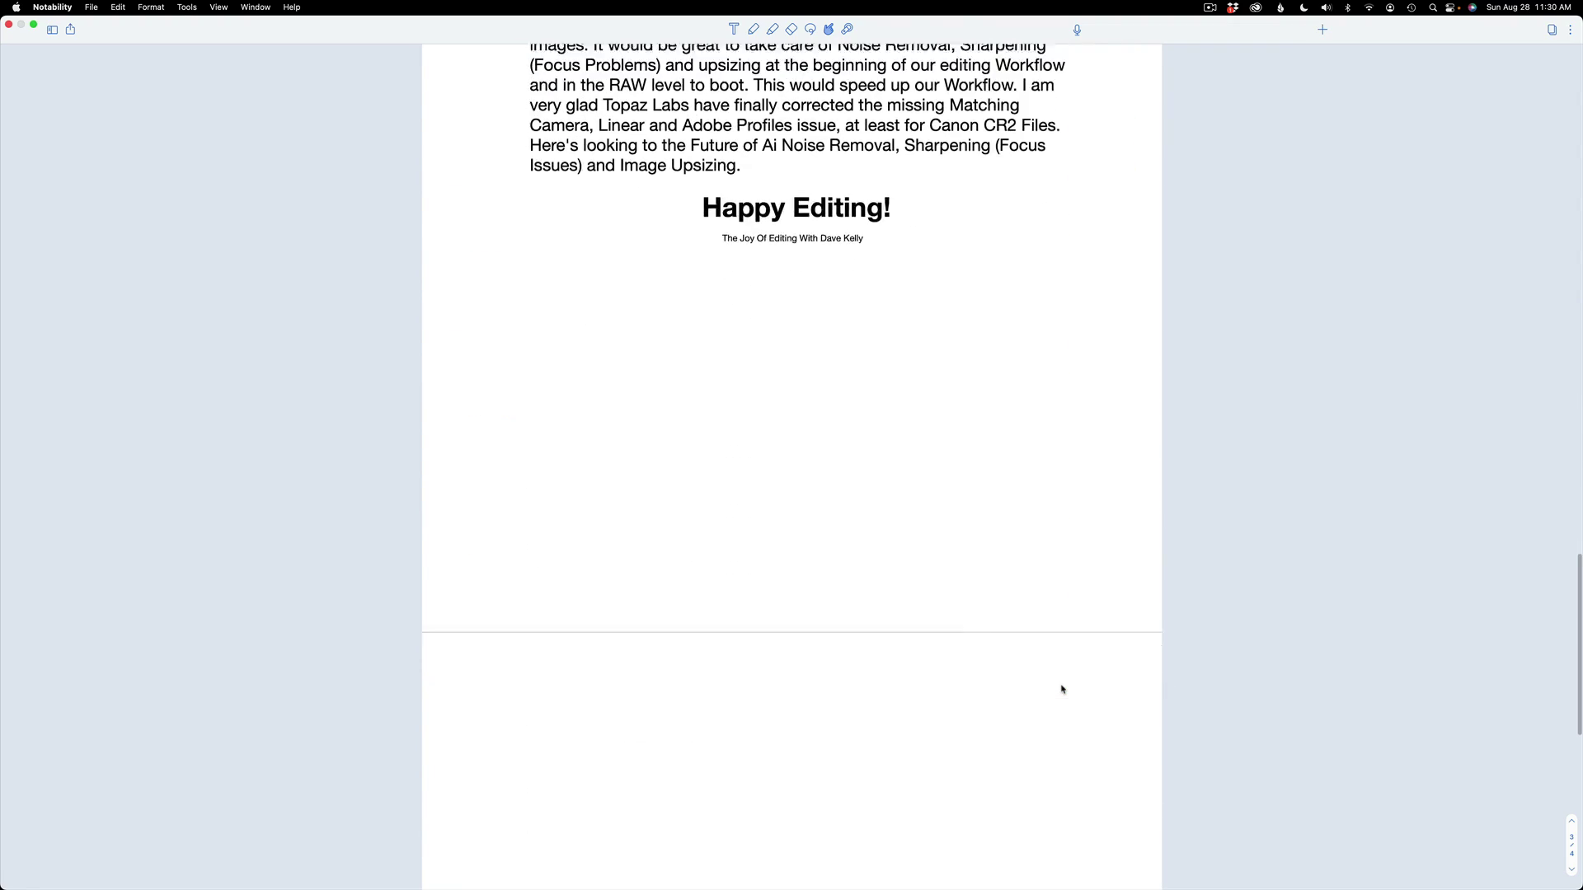
scroll(1062, 689, up, 5)
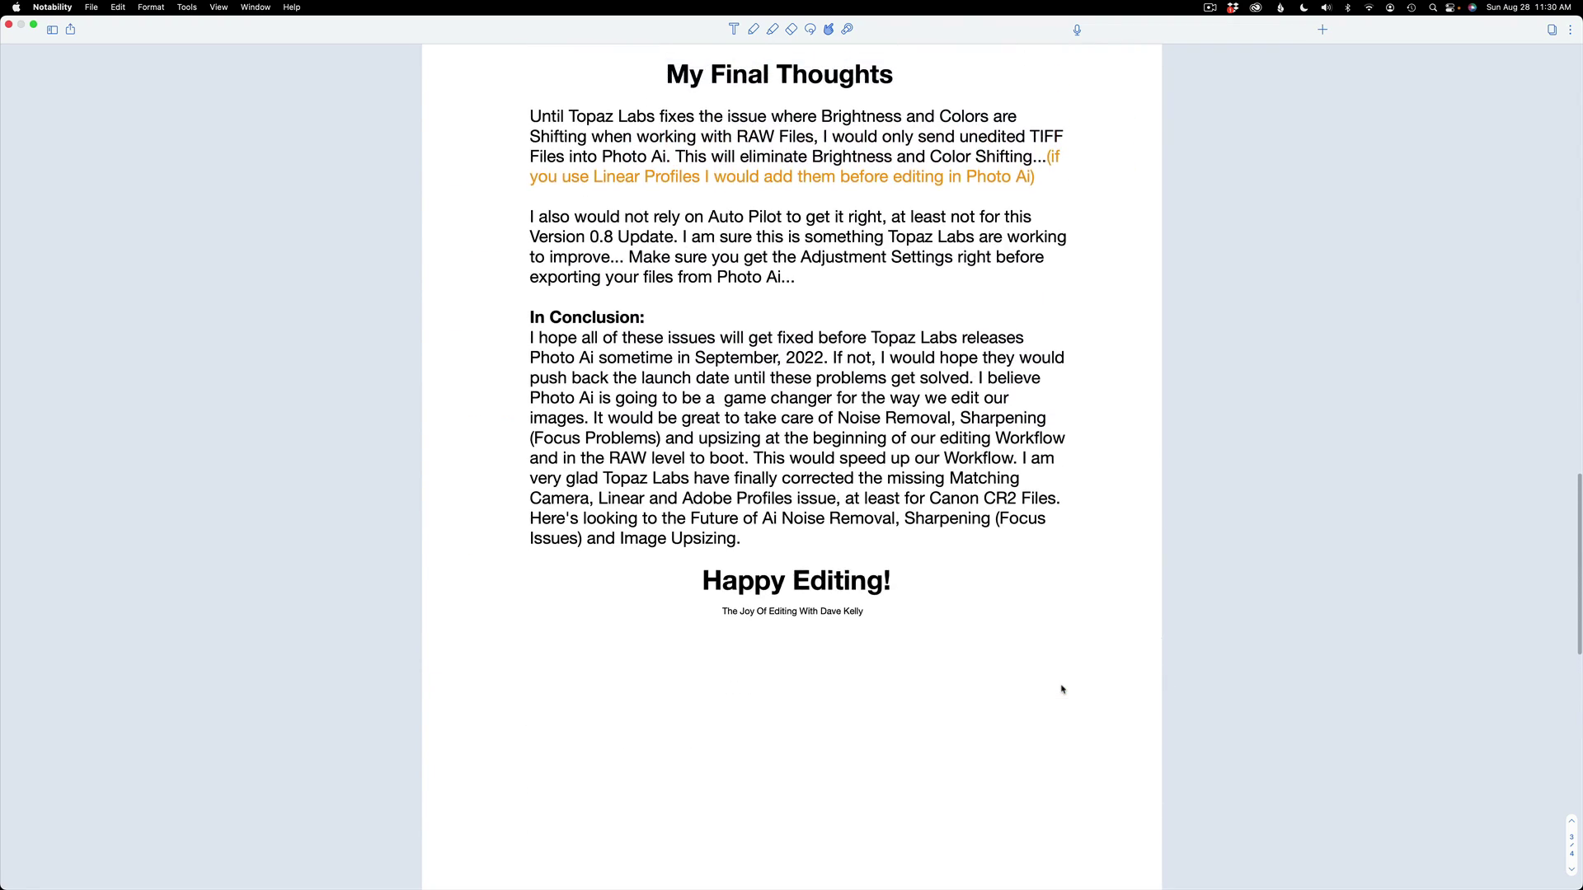
scroll(1062, 689, up, 20)
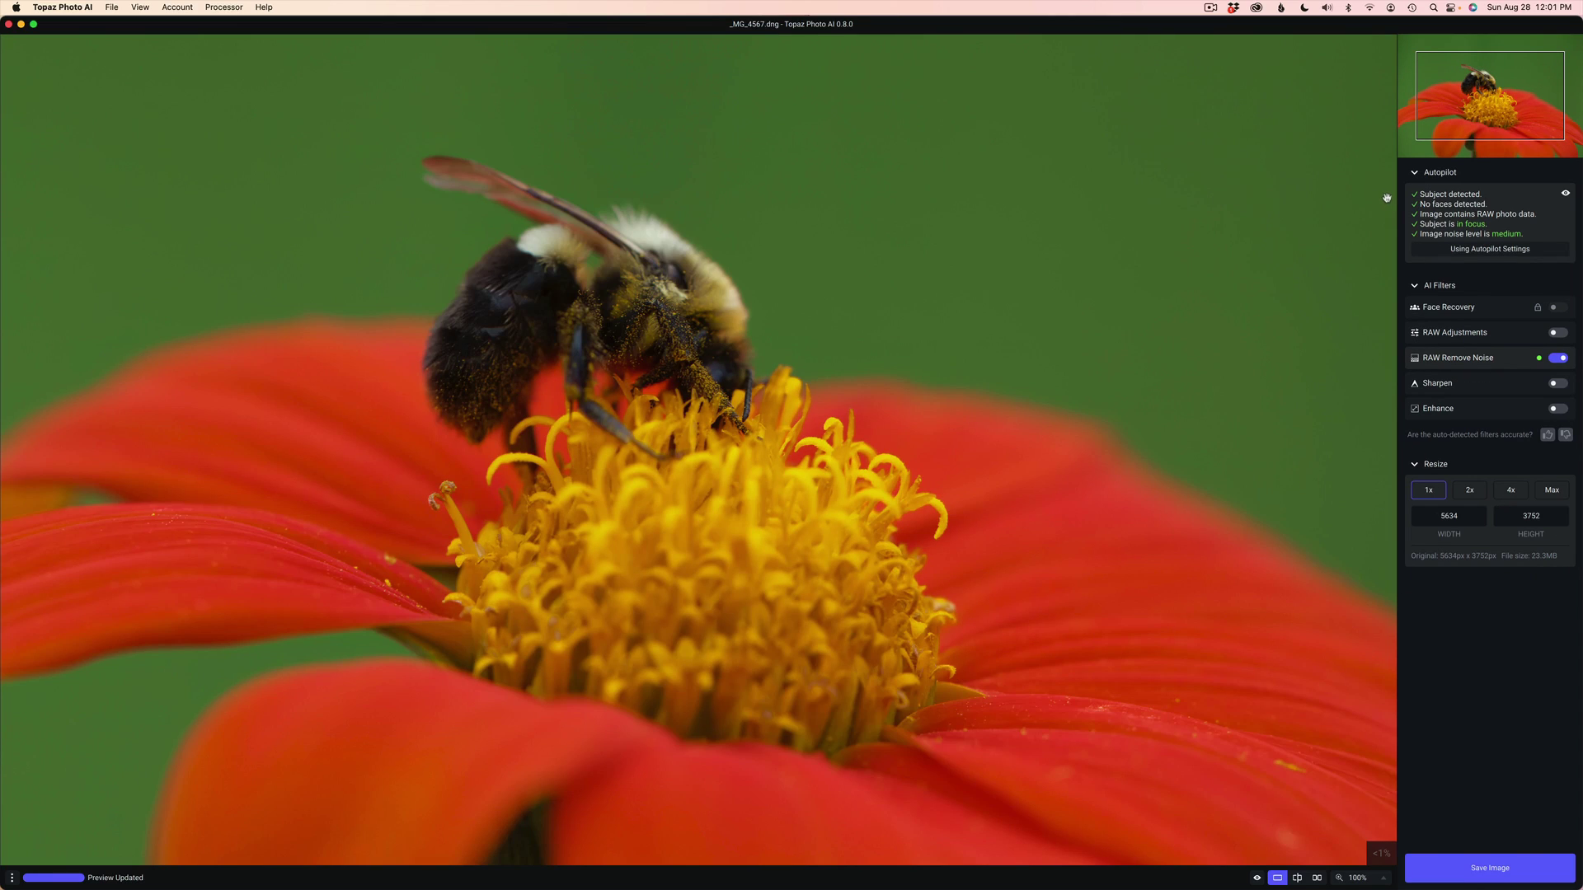
Enable RAW Adjustments for the bee photo and try Brightness at 27 and at 14.
mouse_move(1451, 195)
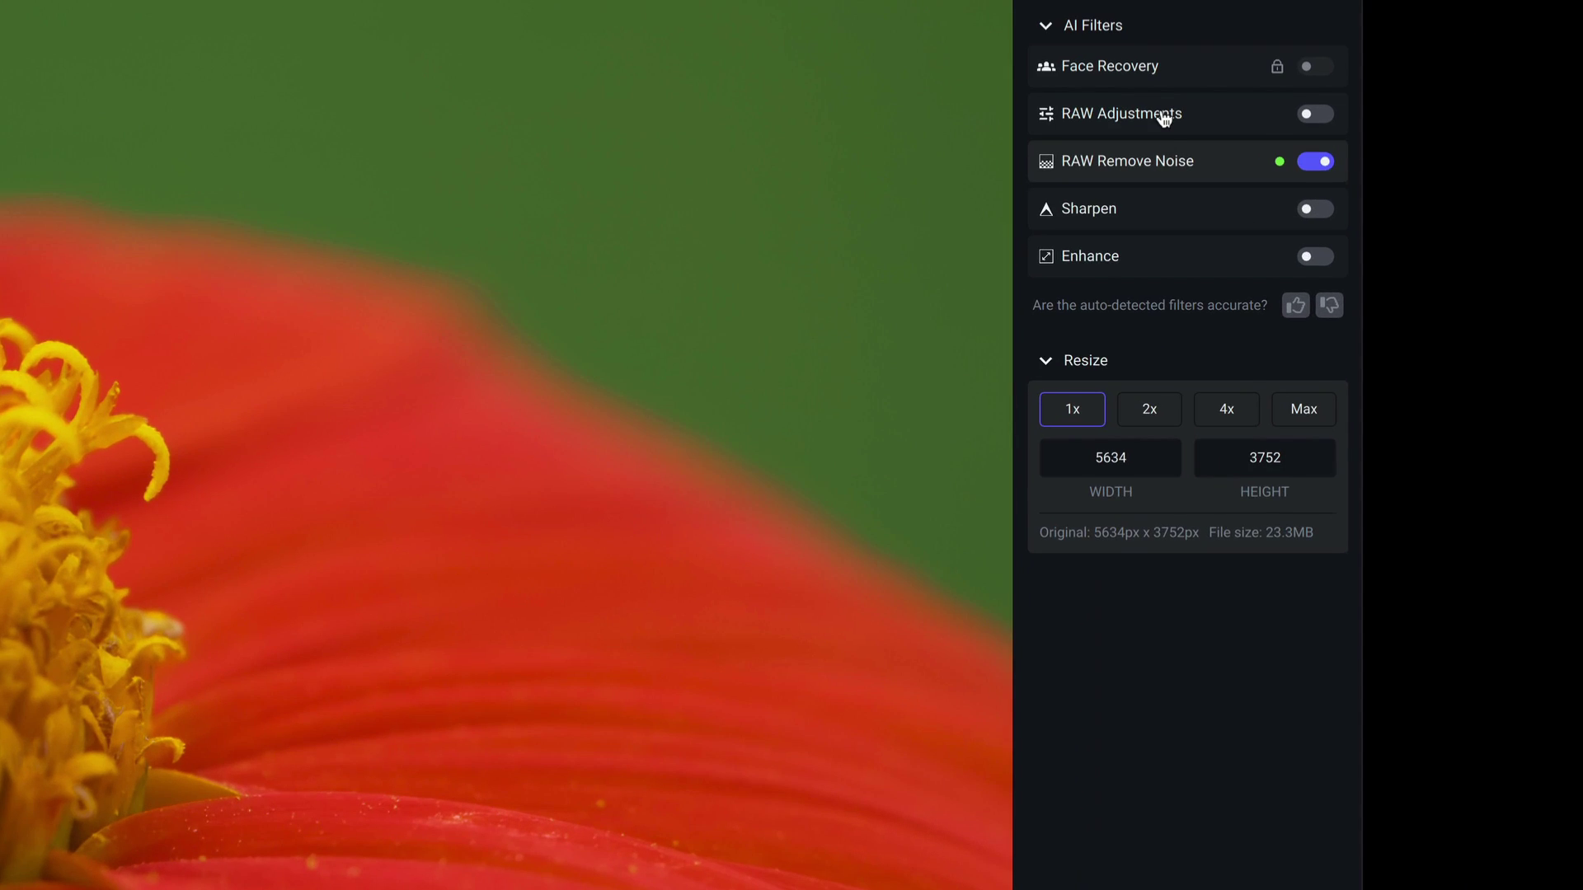
click(1477, 335)
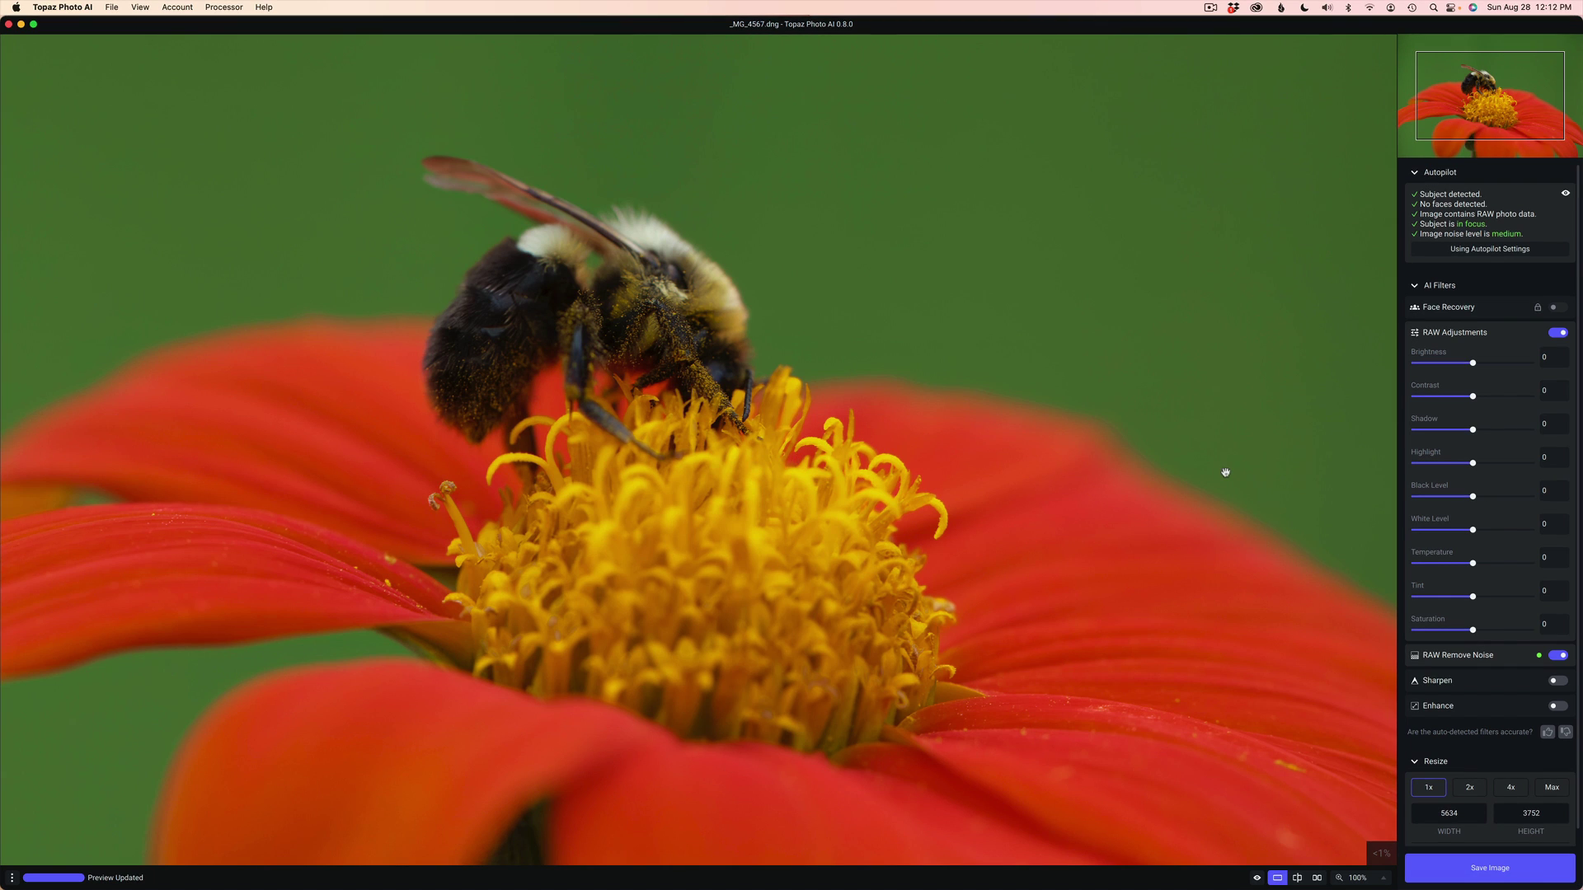
click(1083, 639)
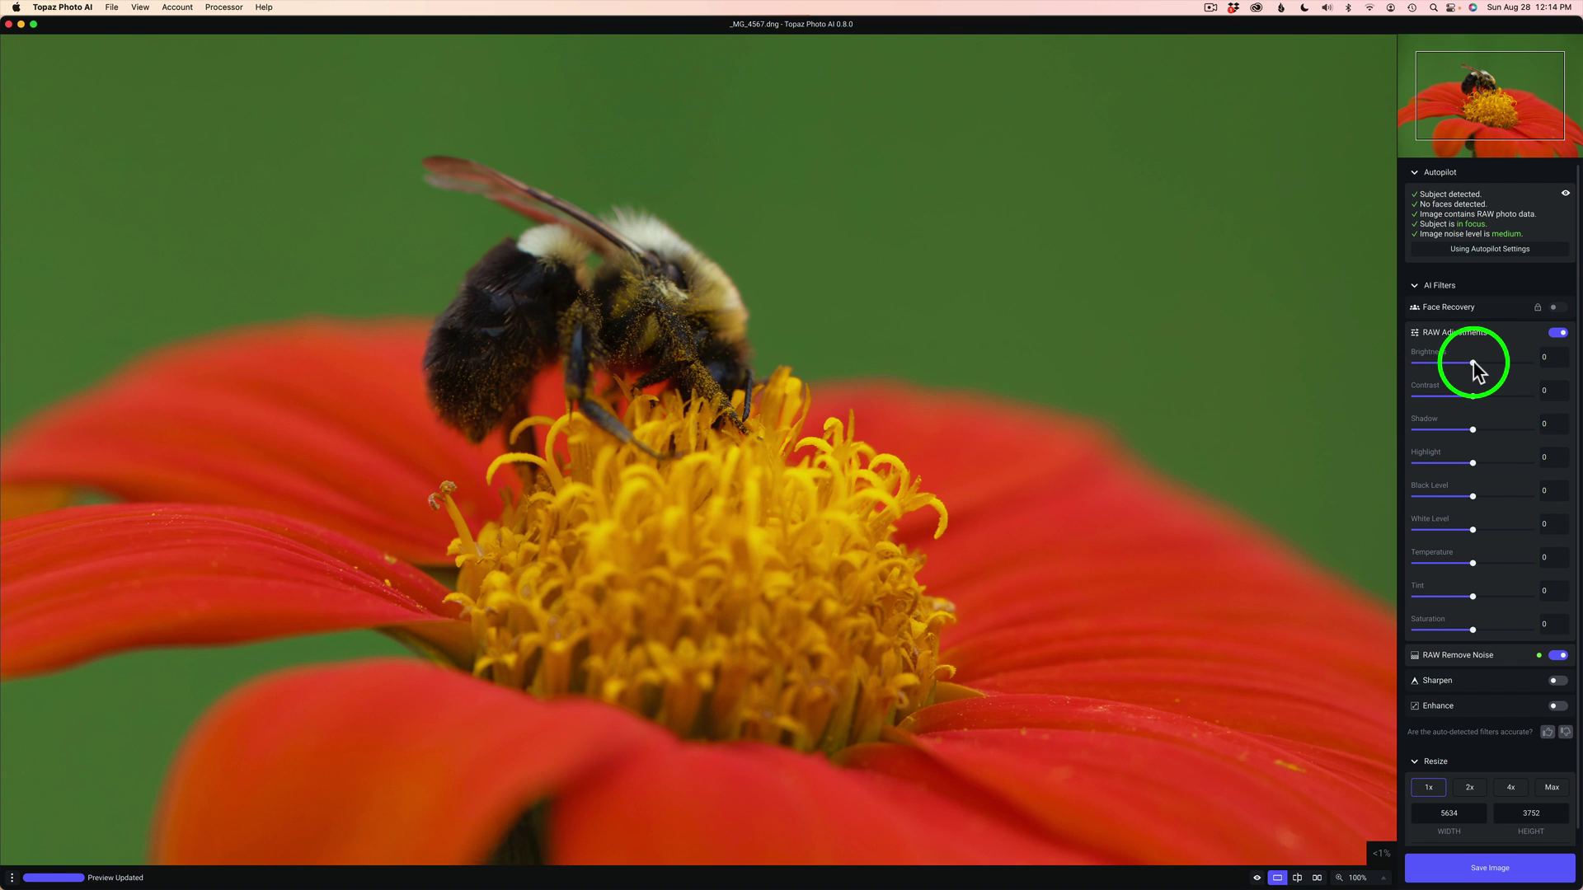
drag(1473, 364, 1488, 363)
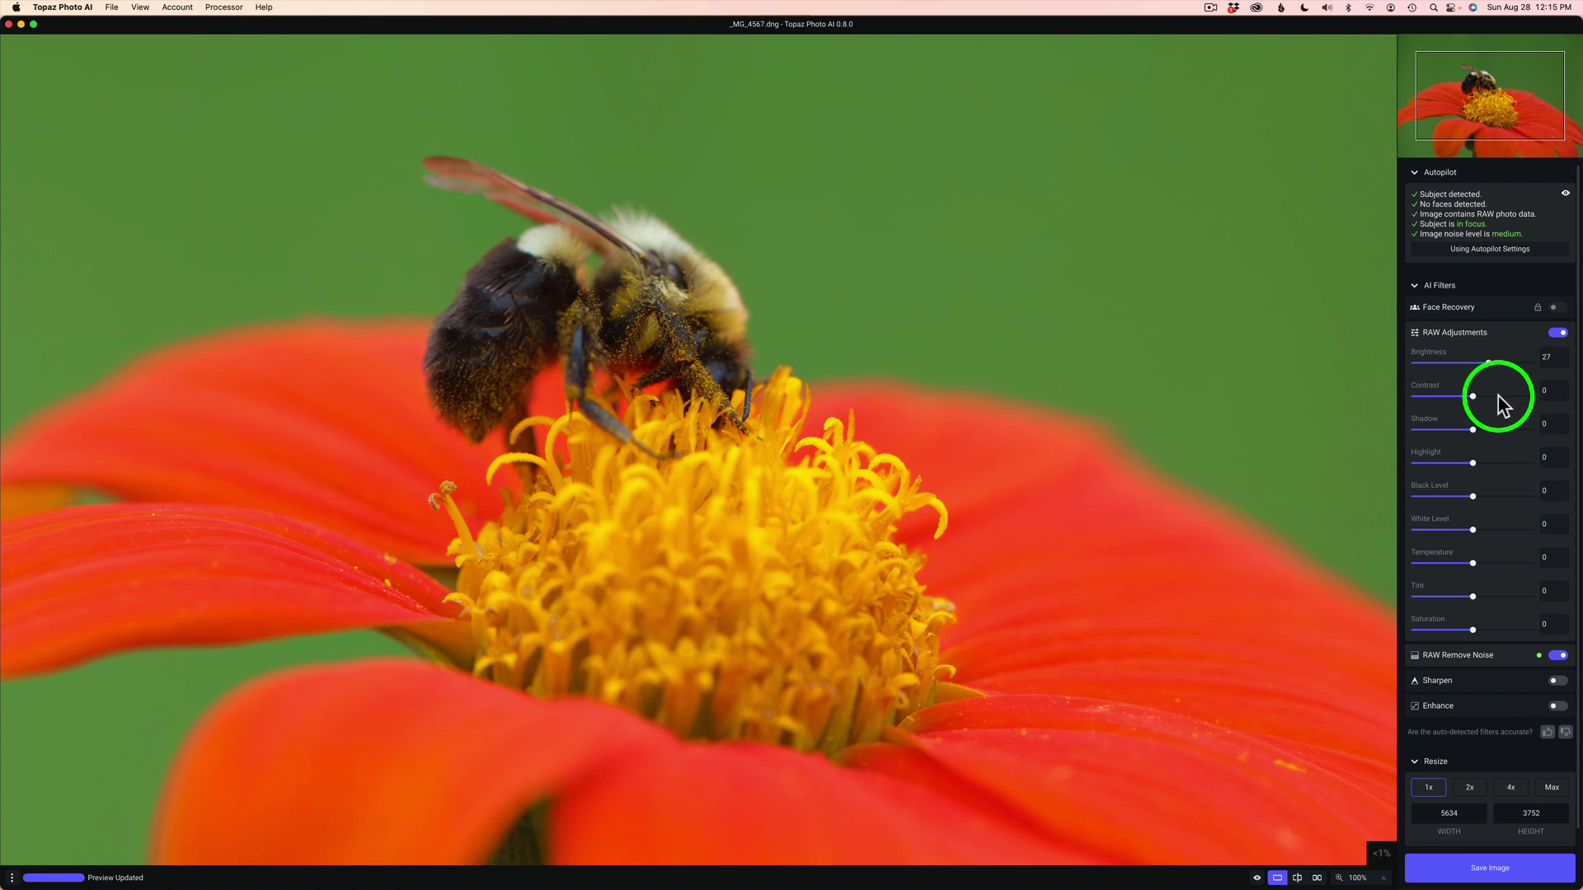
drag(1489, 363, 1481, 365)
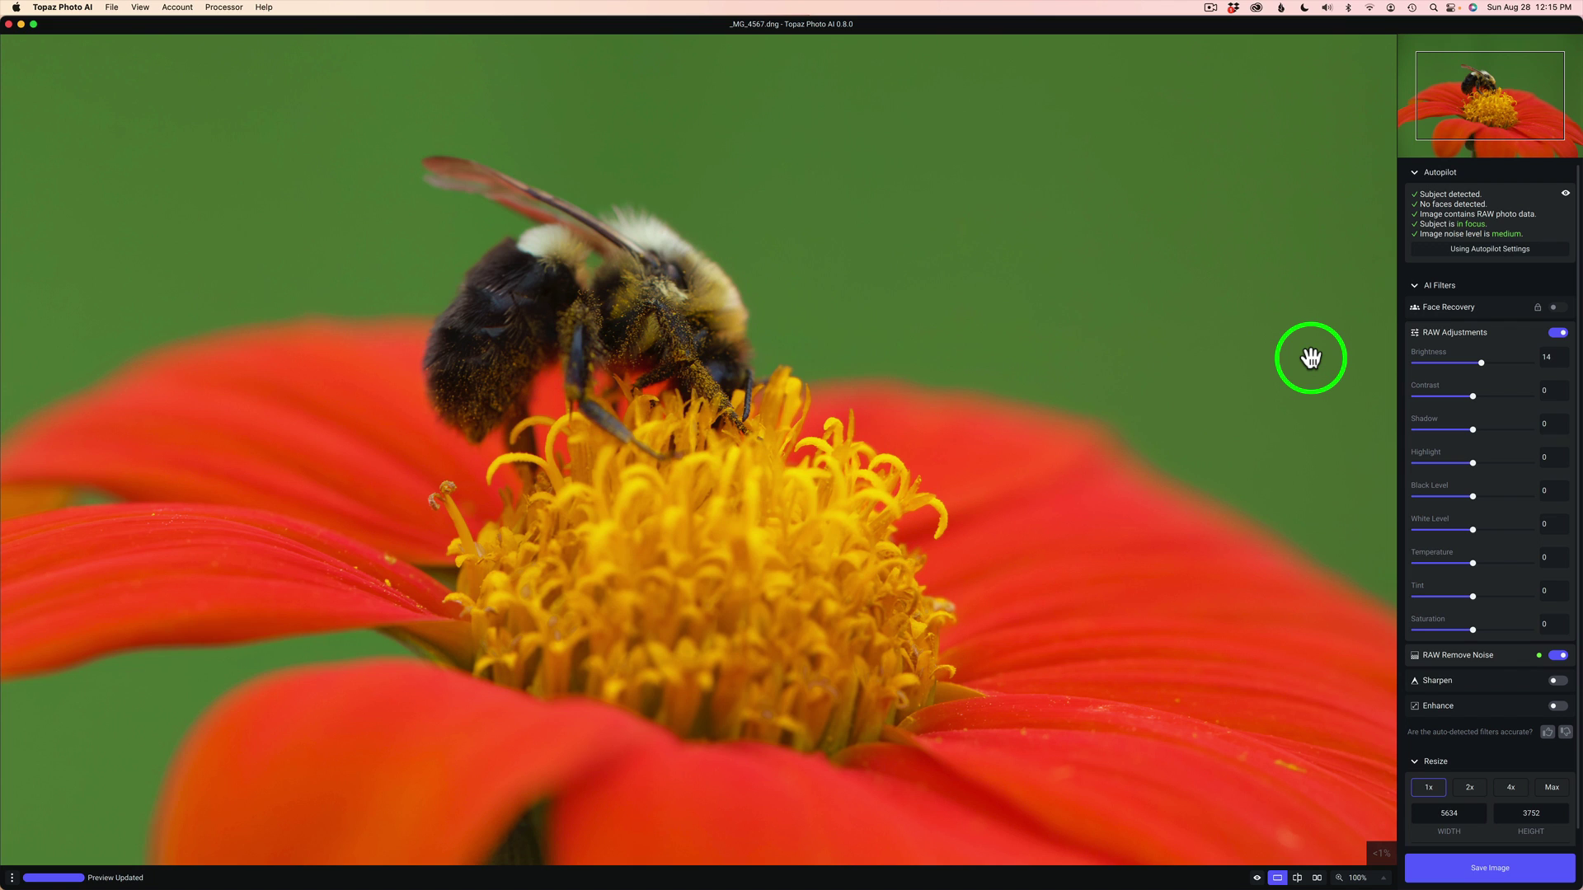
Compare preview response by setting Brightness to 16 at 400% zoom and to 34 at 200% zoom.
click(1383, 879)
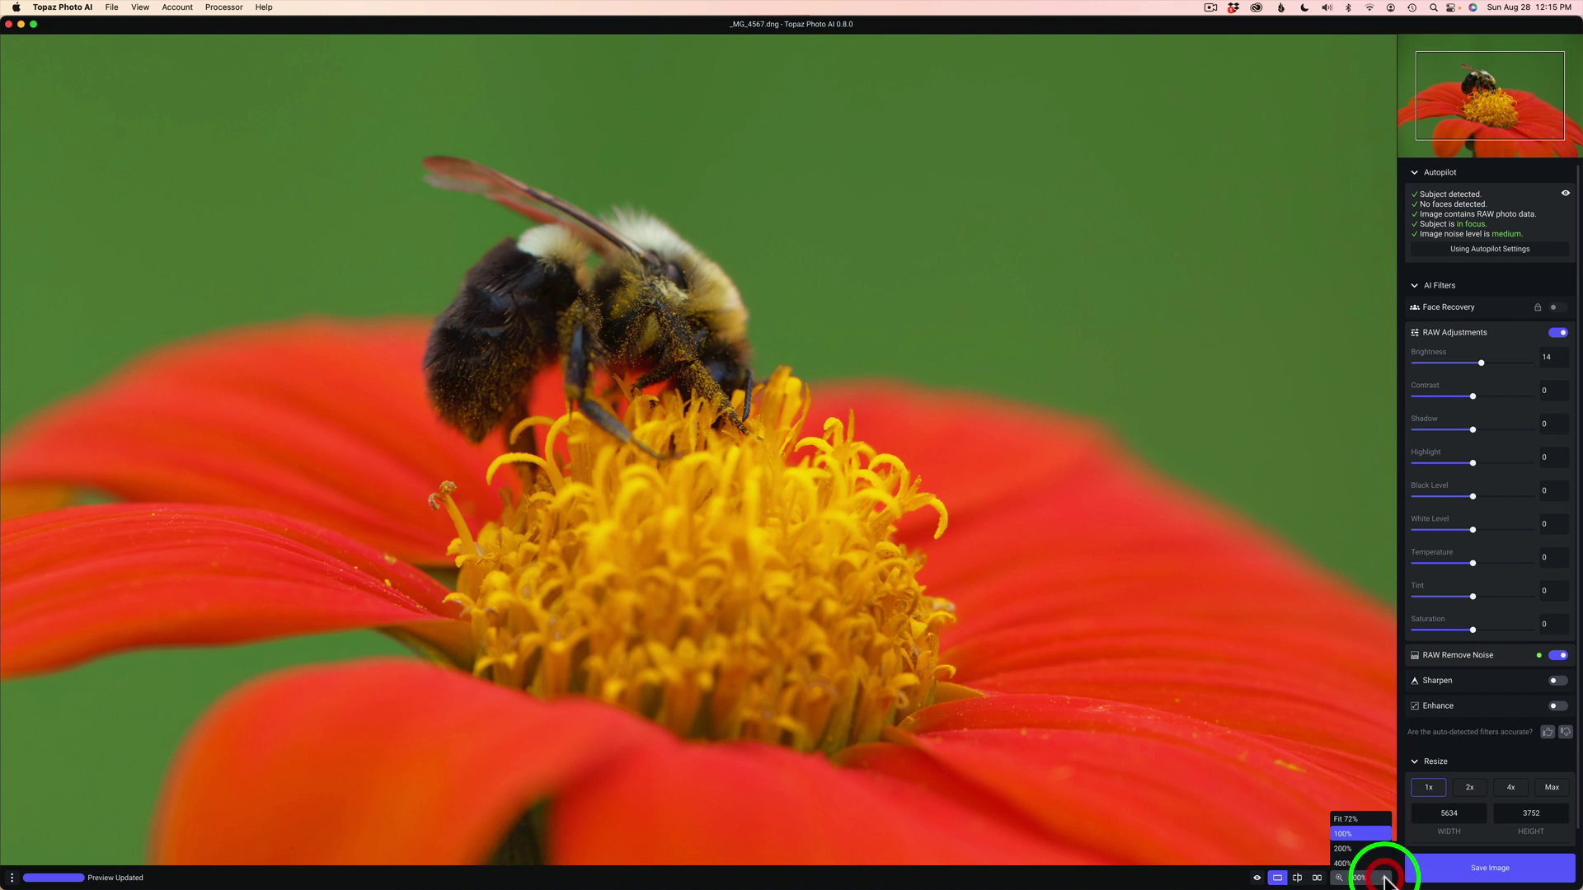
click(1344, 865)
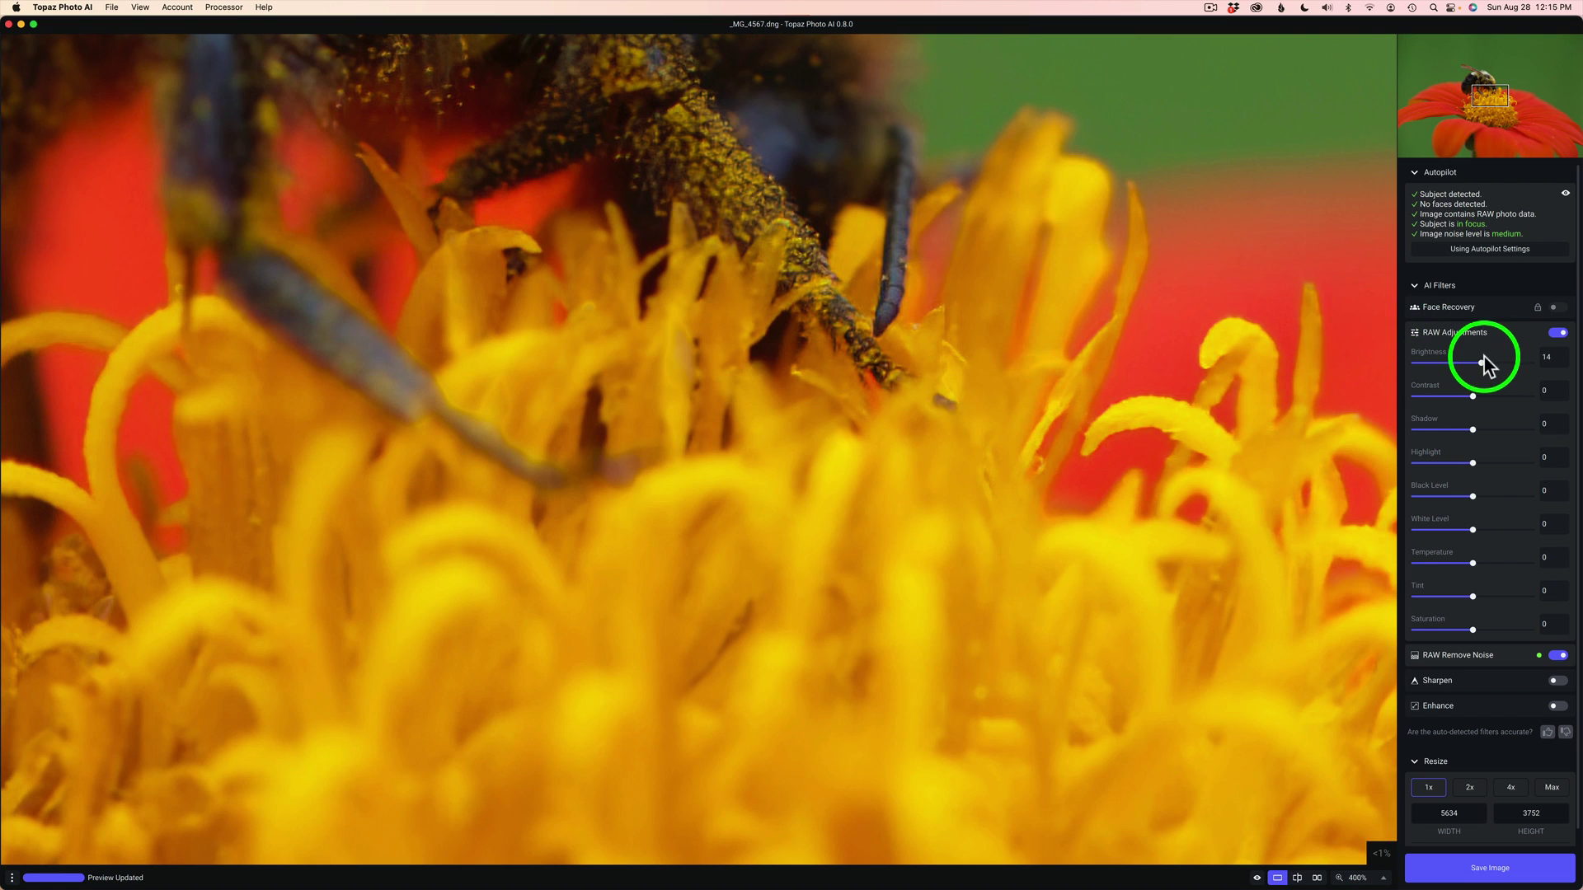
mouse_move(1484, 363)
mouse_down()
mouse_move(1500, 363)
mouse_move(1456, 363)
mouse_move(1484, 369)
mouse_up()
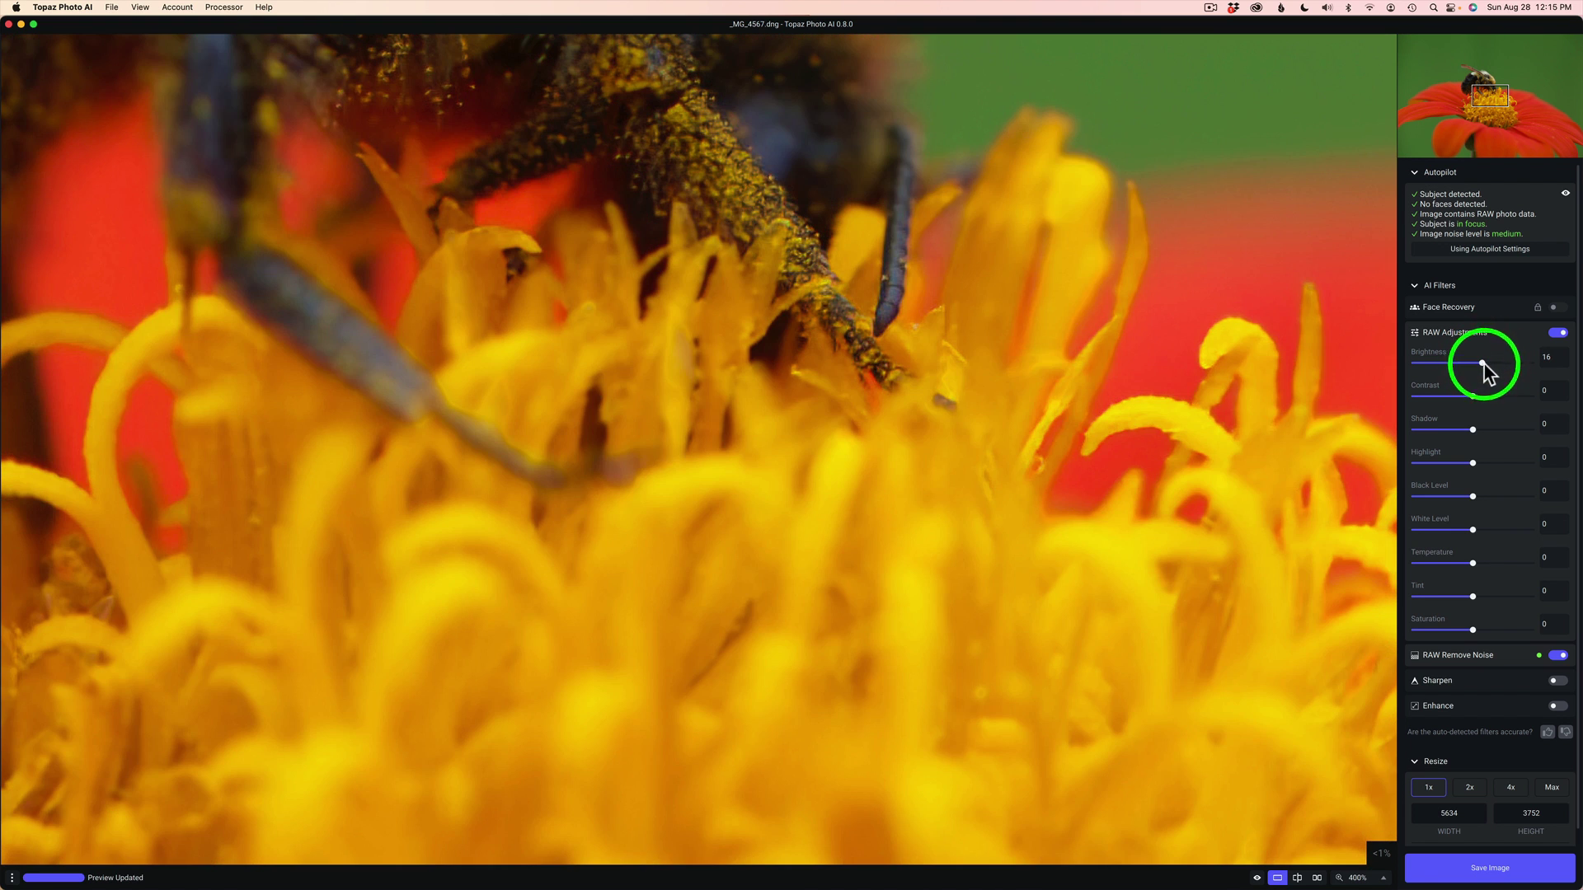
click(1382, 876)
click(1360, 848)
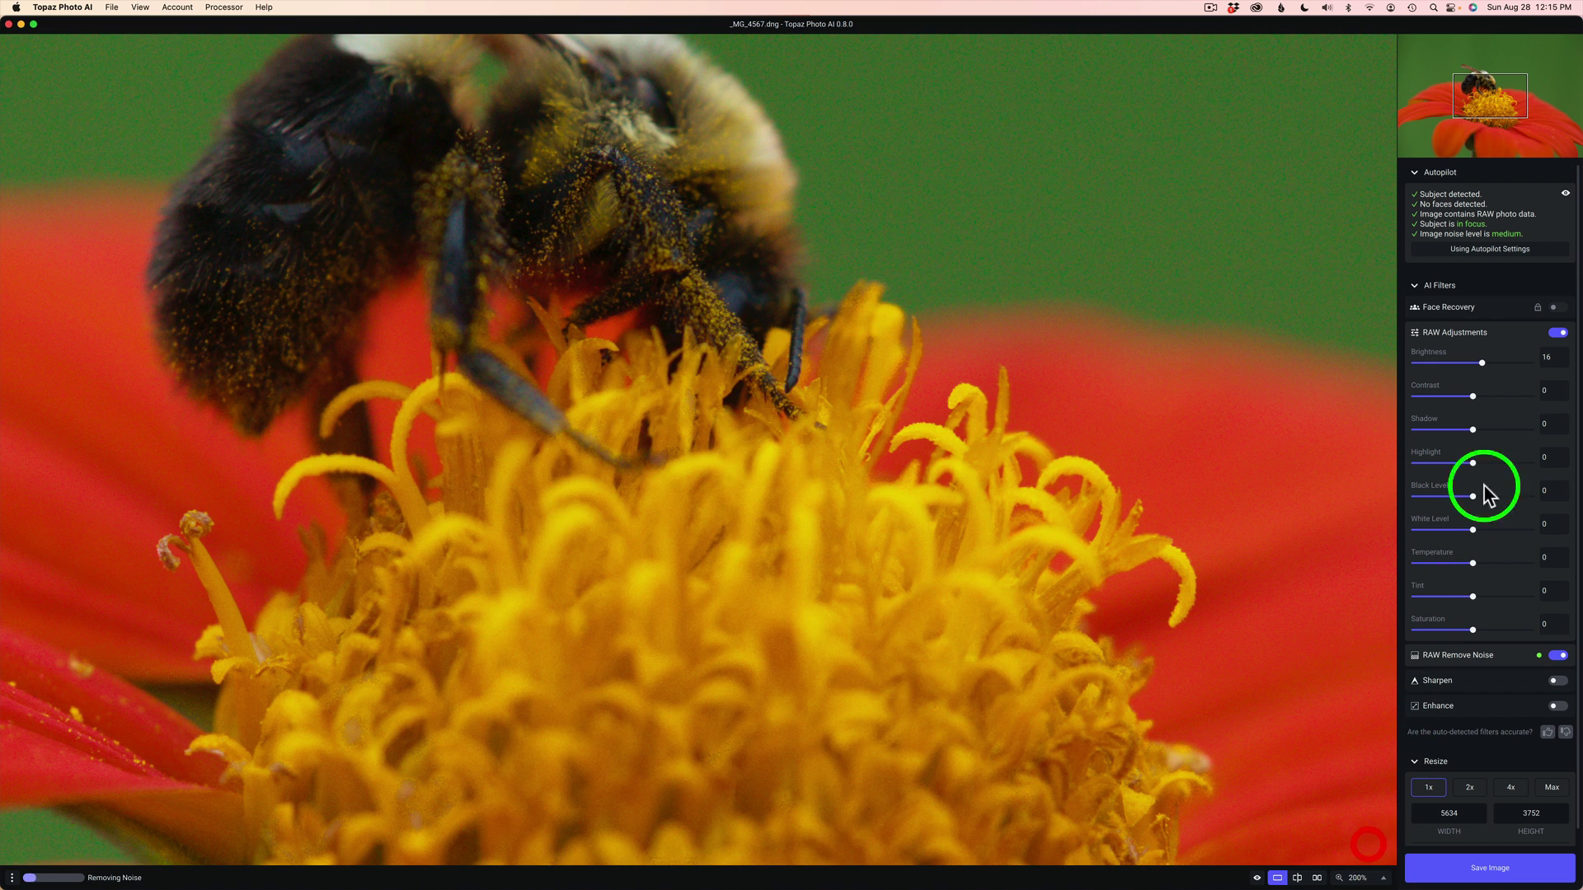
drag(1484, 370, 1495, 371)
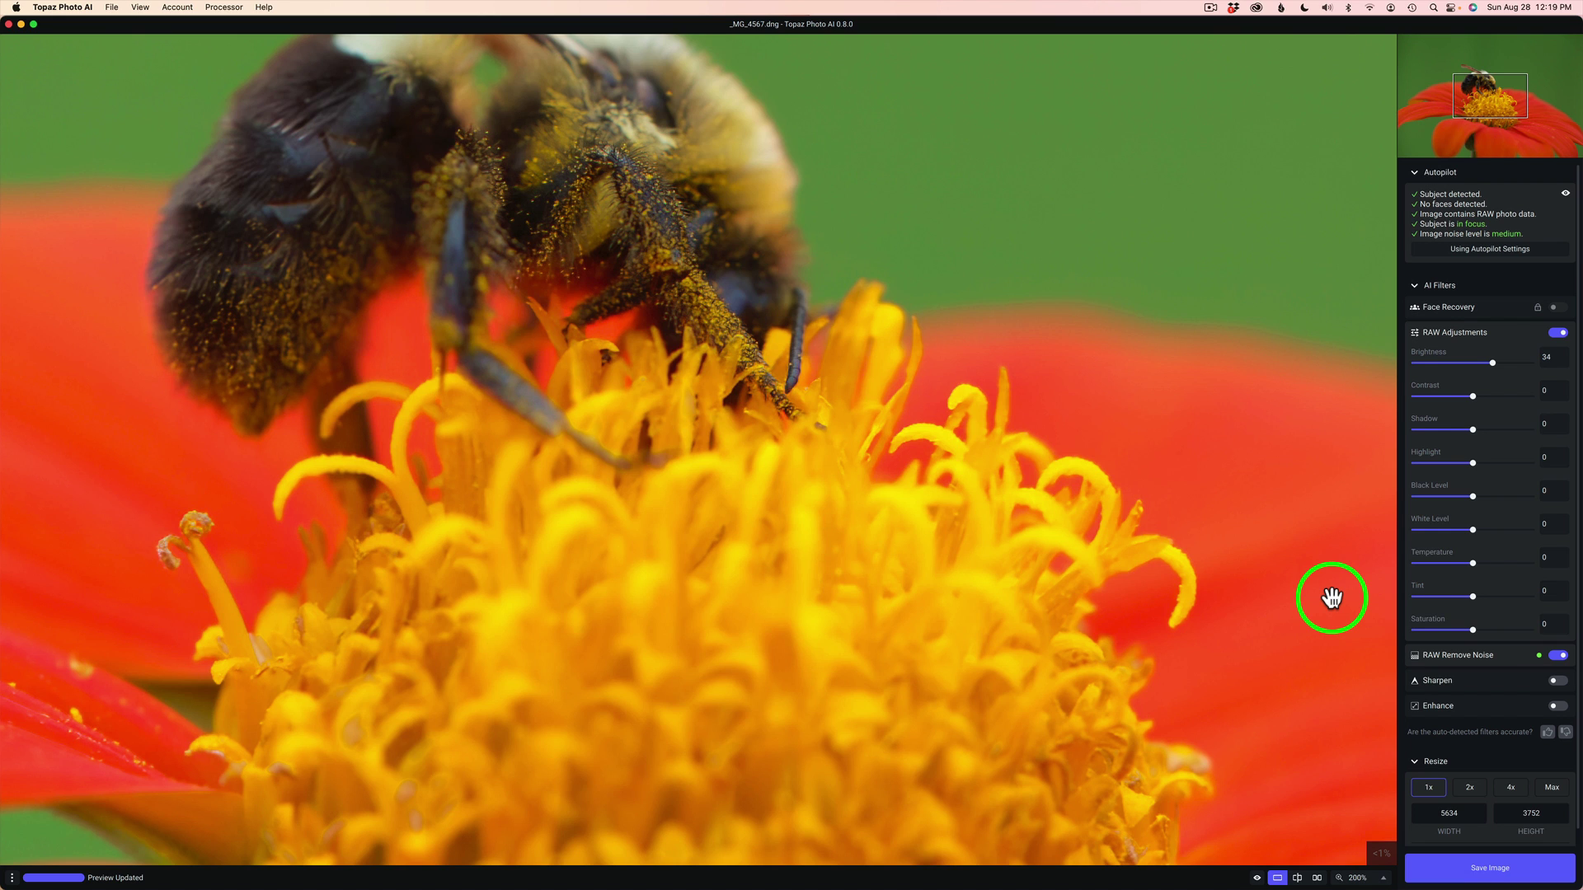
Try Black Level -17, Temperature -63 and Tint -77 at 400% zoom on the bee, and switch RAW Adjustments off.
click(1382, 878)
click(1351, 863)
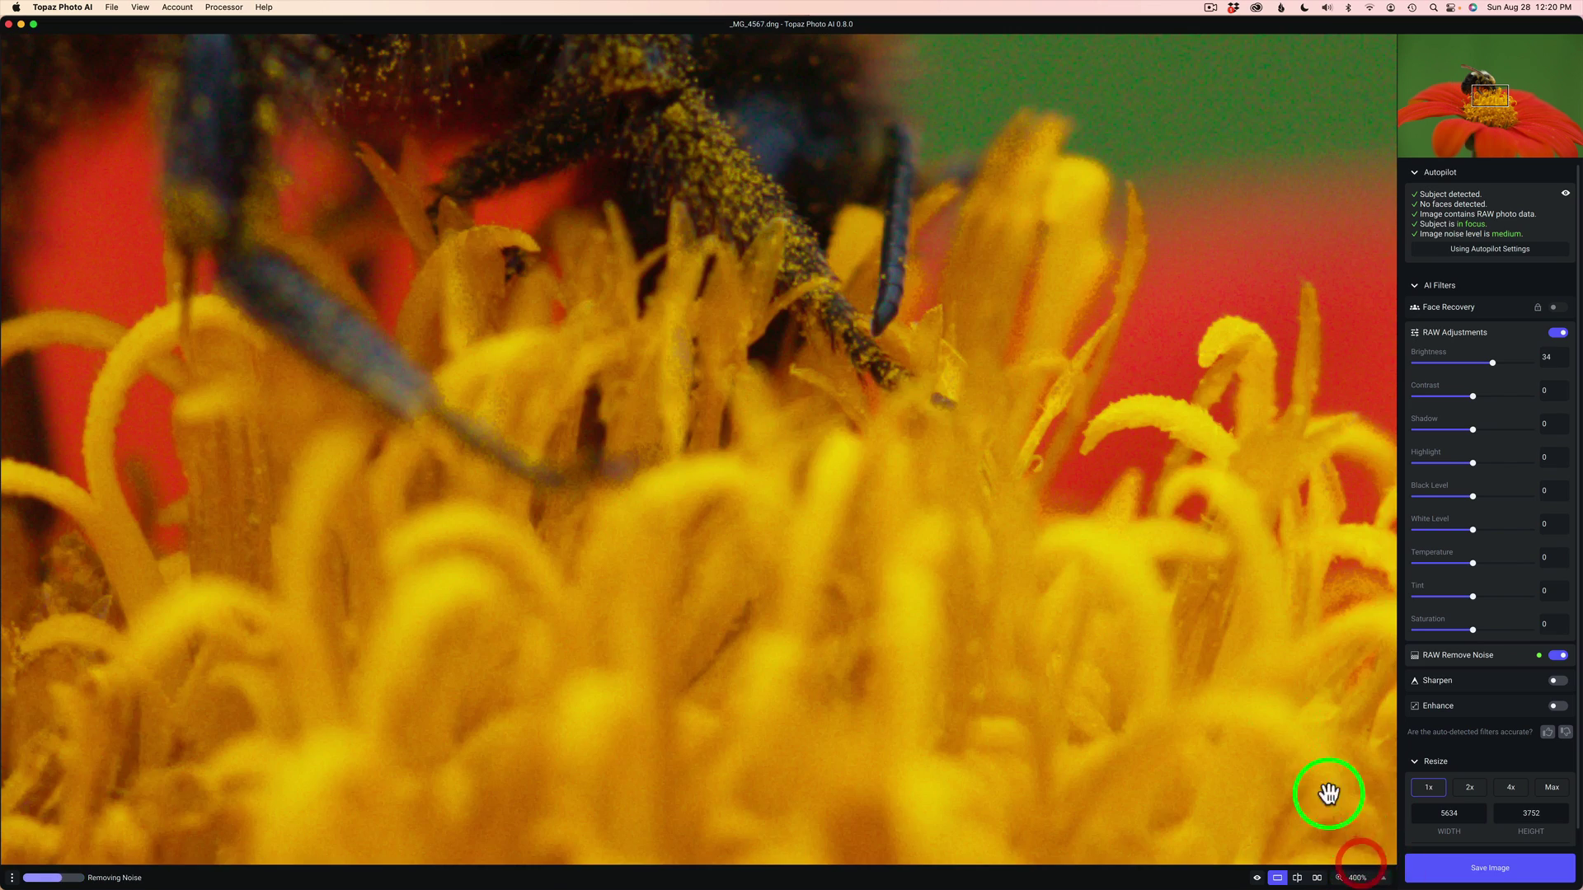
drag(1490, 99, 1493, 86)
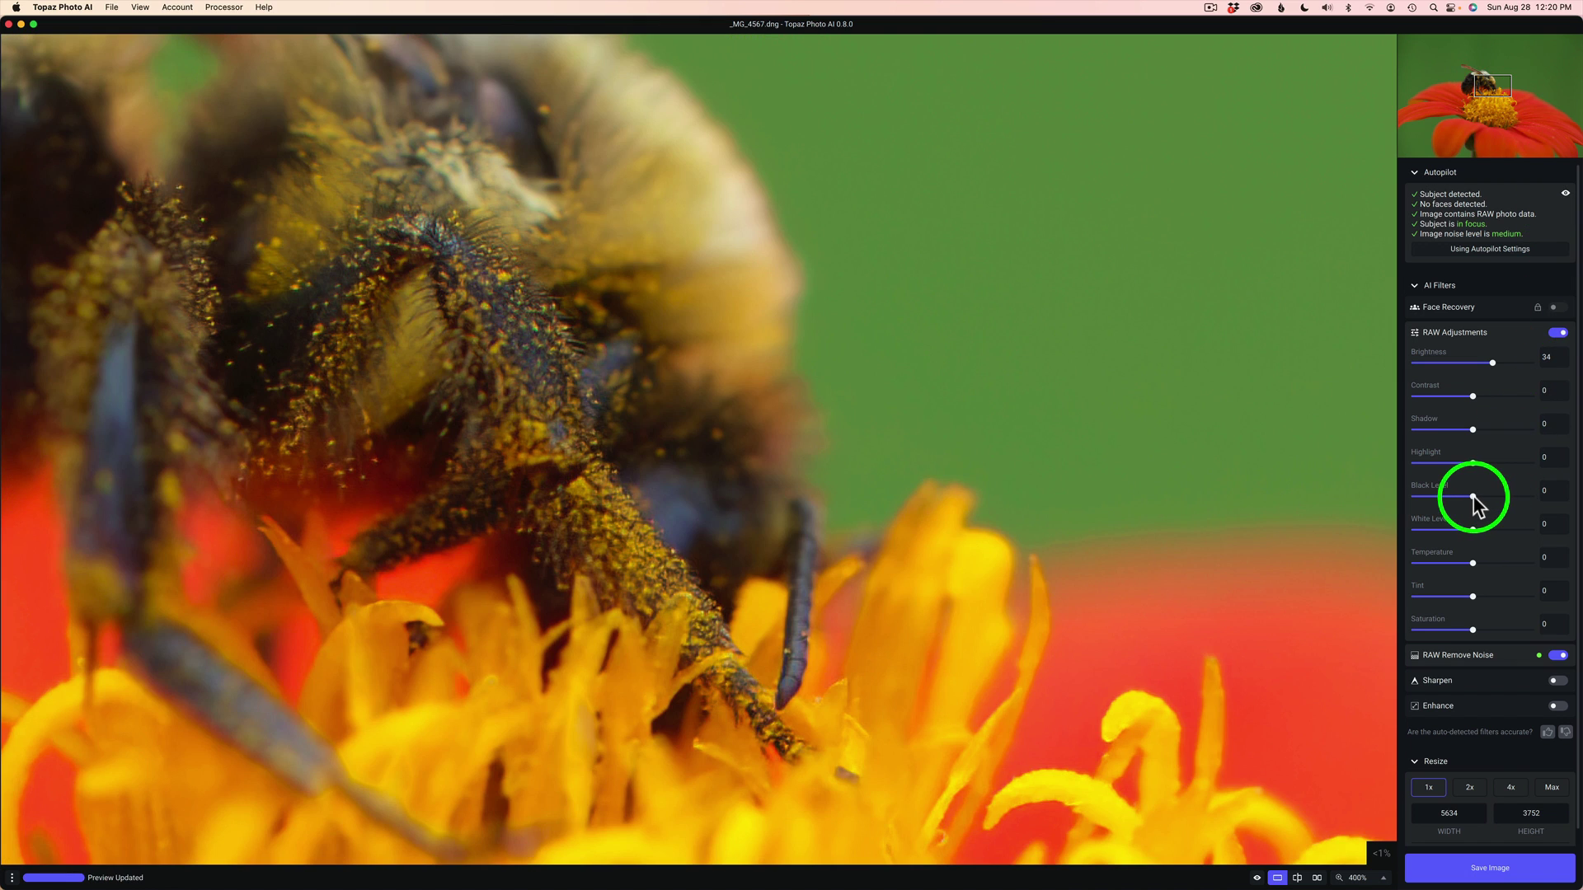
drag(1473, 497, 1462, 496)
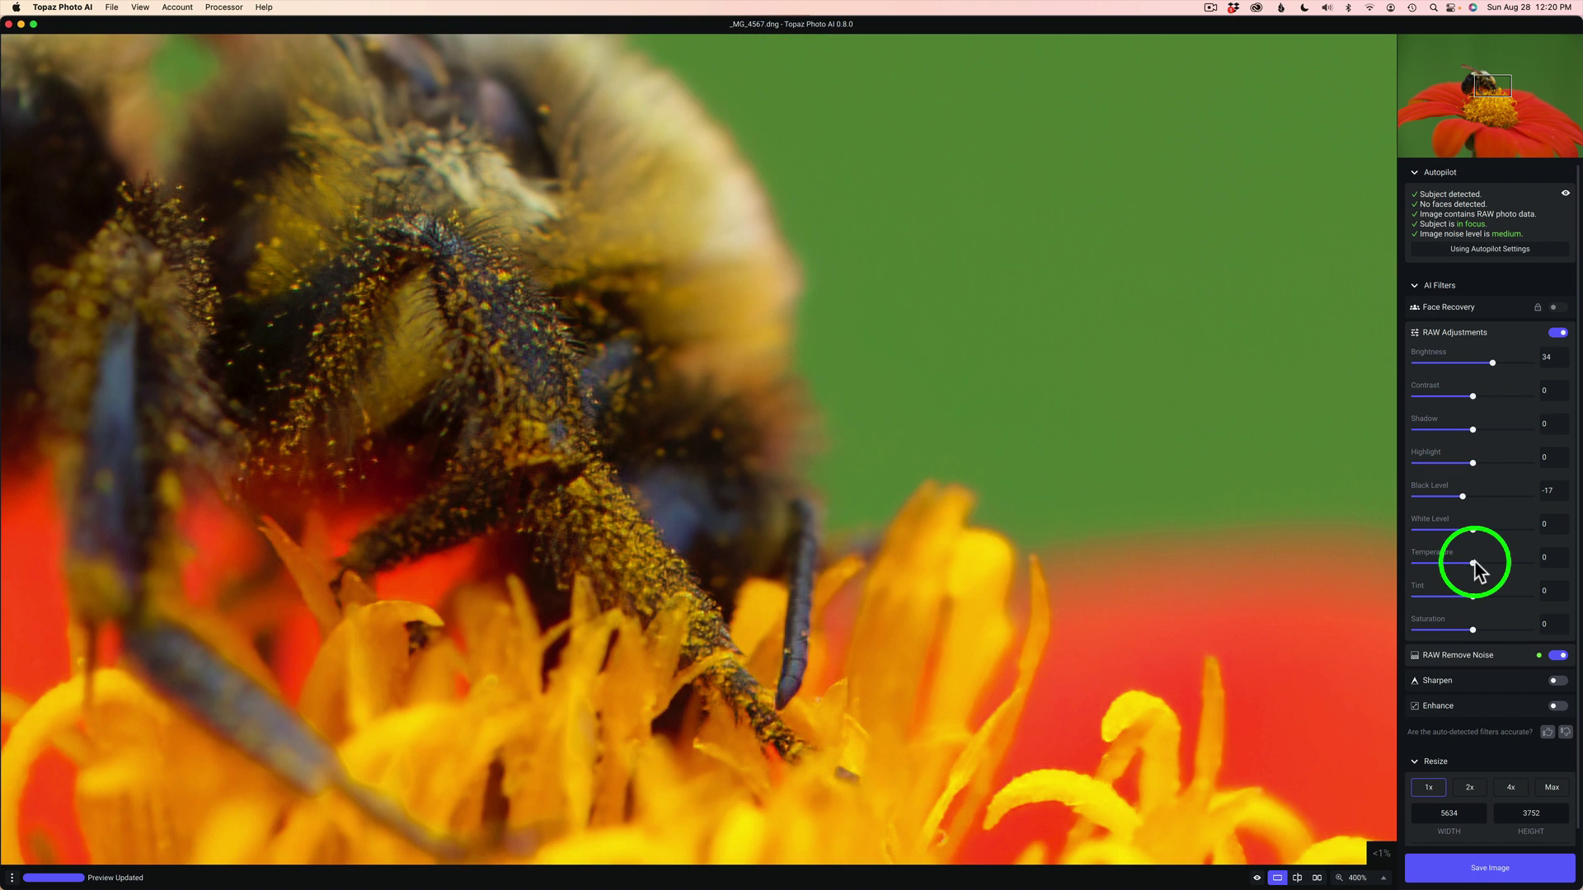
drag(1473, 563, 1436, 564)
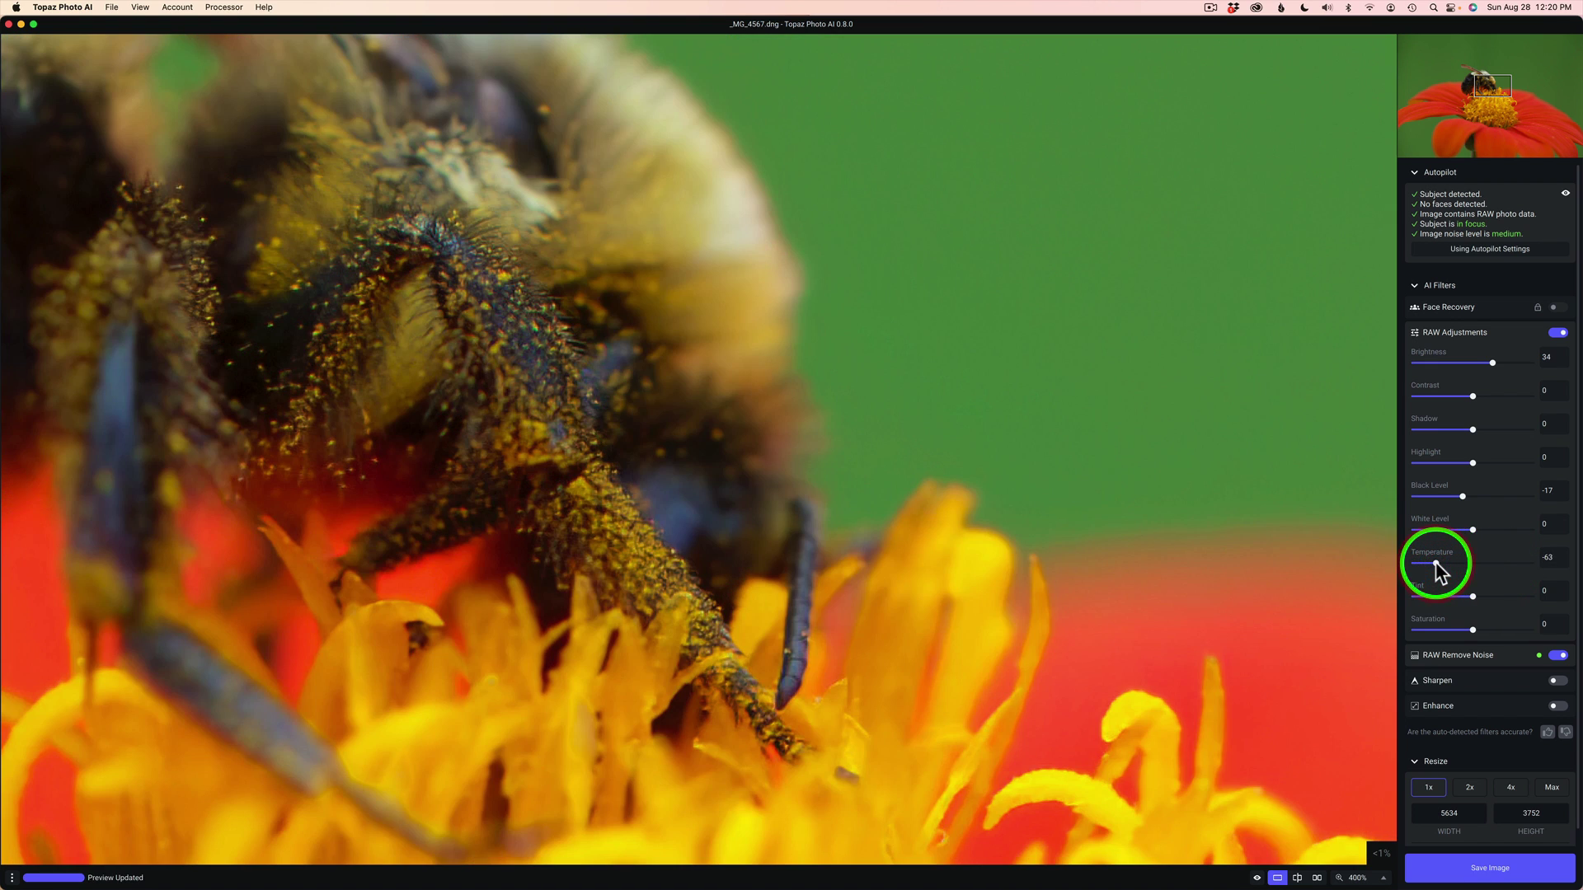
mouse_move(1473, 596)
mouse_down()
mouse_move(1507, 598)
mouse_move(1447, 597)
mouse_up()
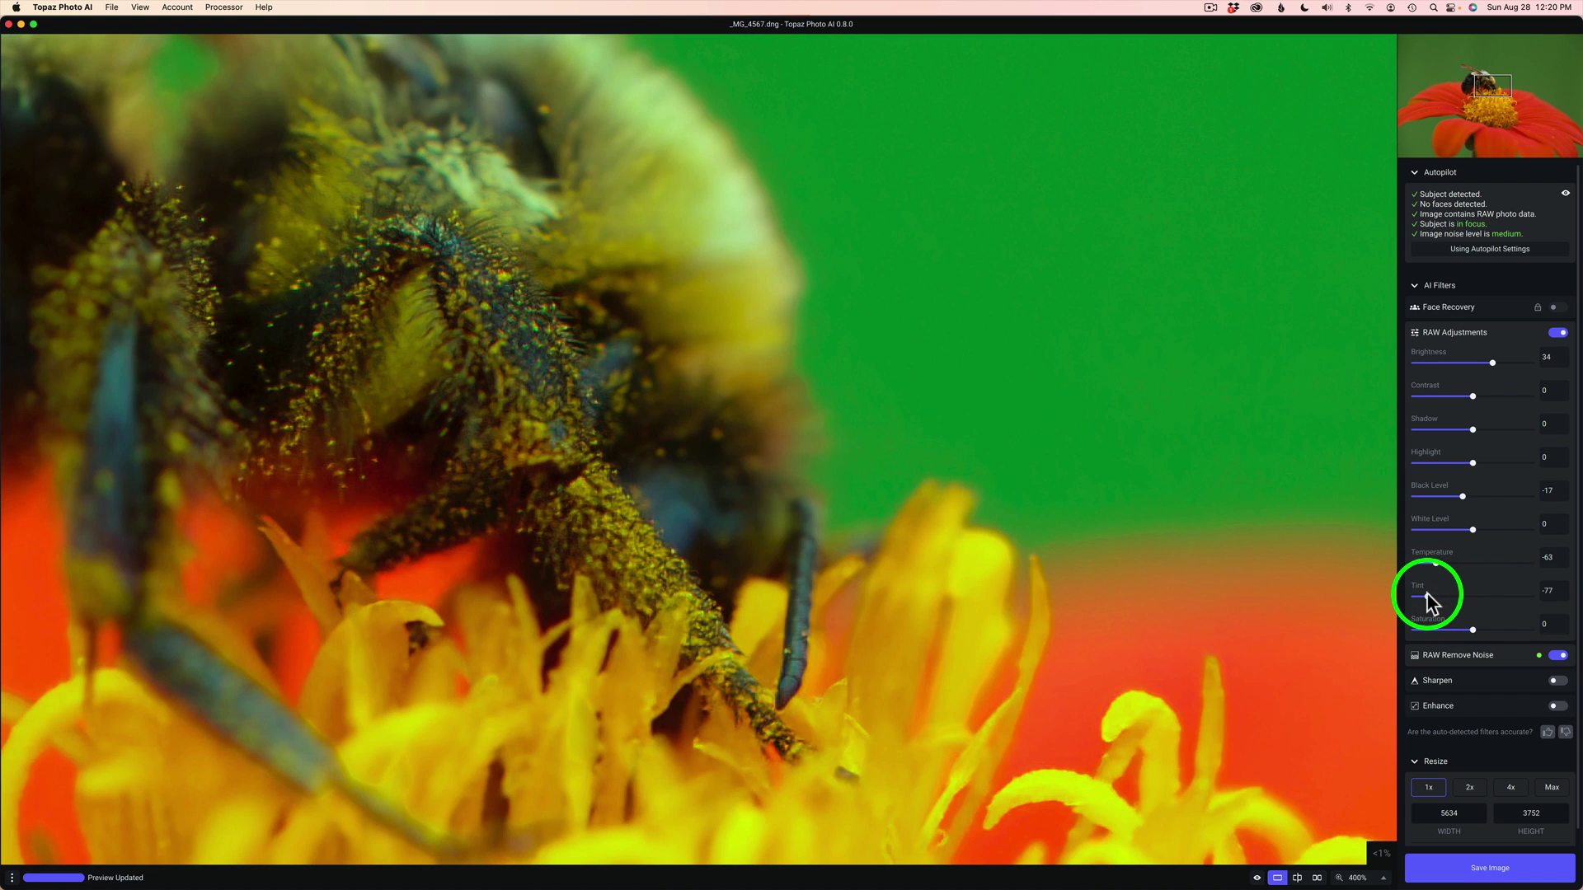
click(1557, 333)
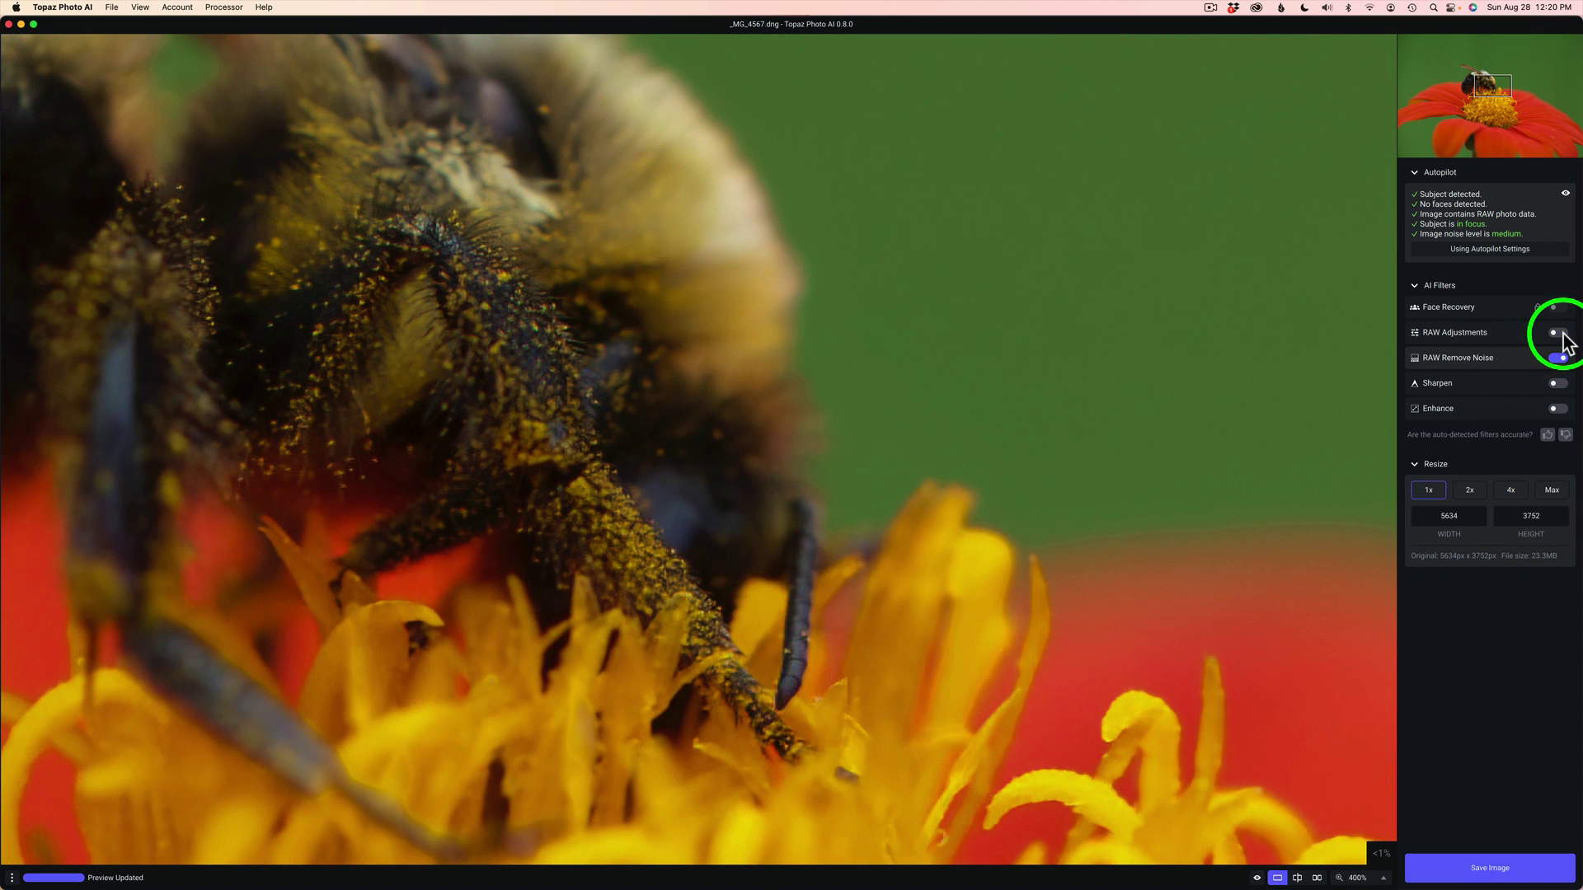
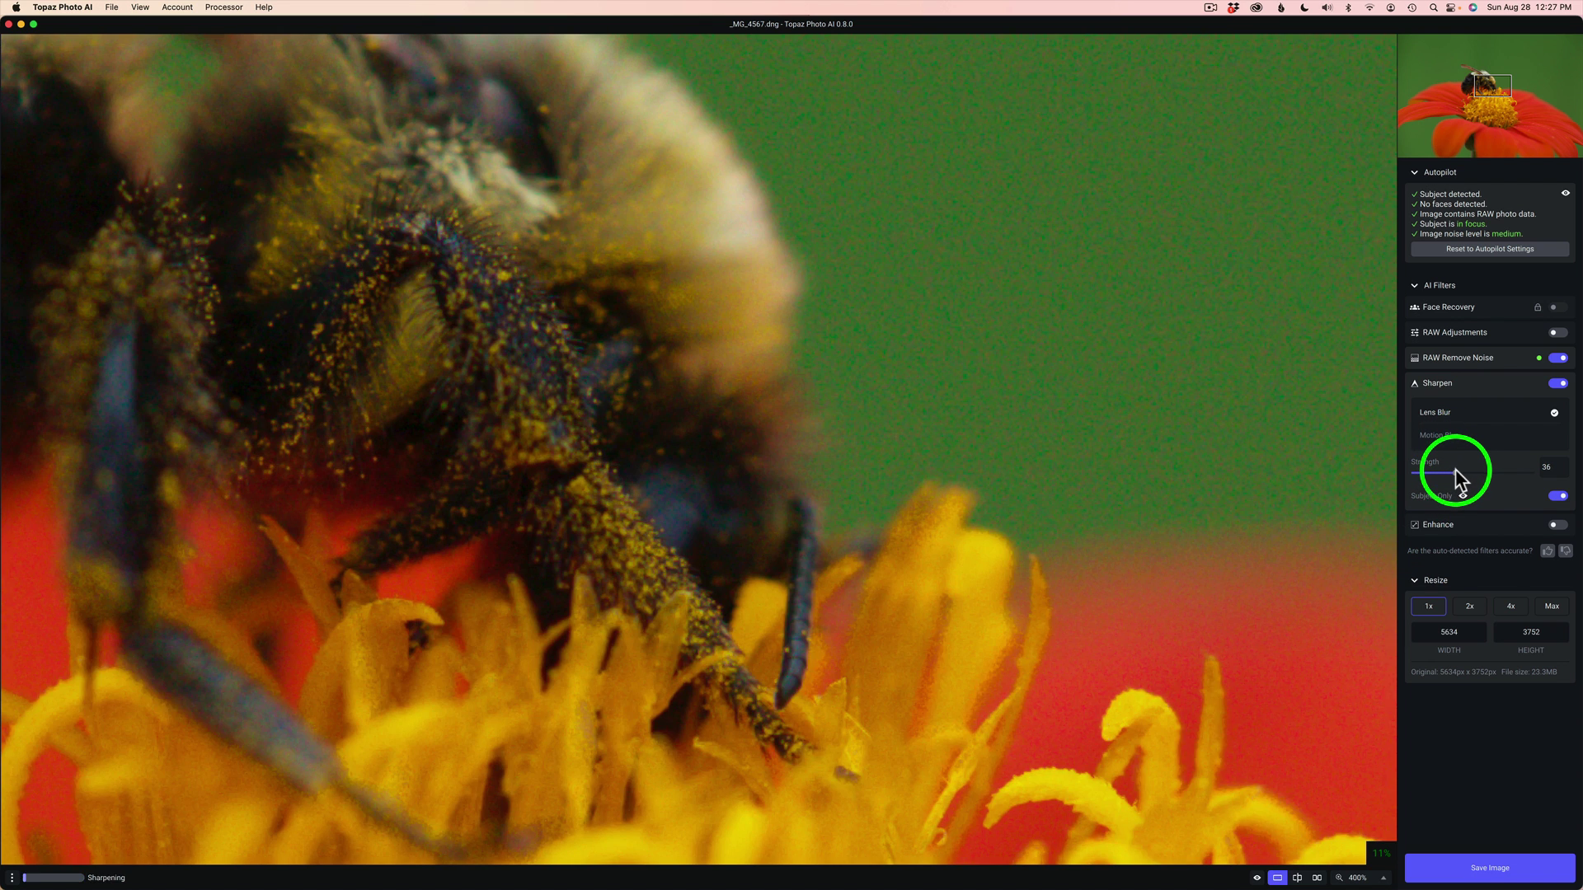
Test Lens Blur sharpening at strengths 57 and 100, switch the model to Motion Blur, and readjust its strength.
drag(1454, 470, 1480, 471)
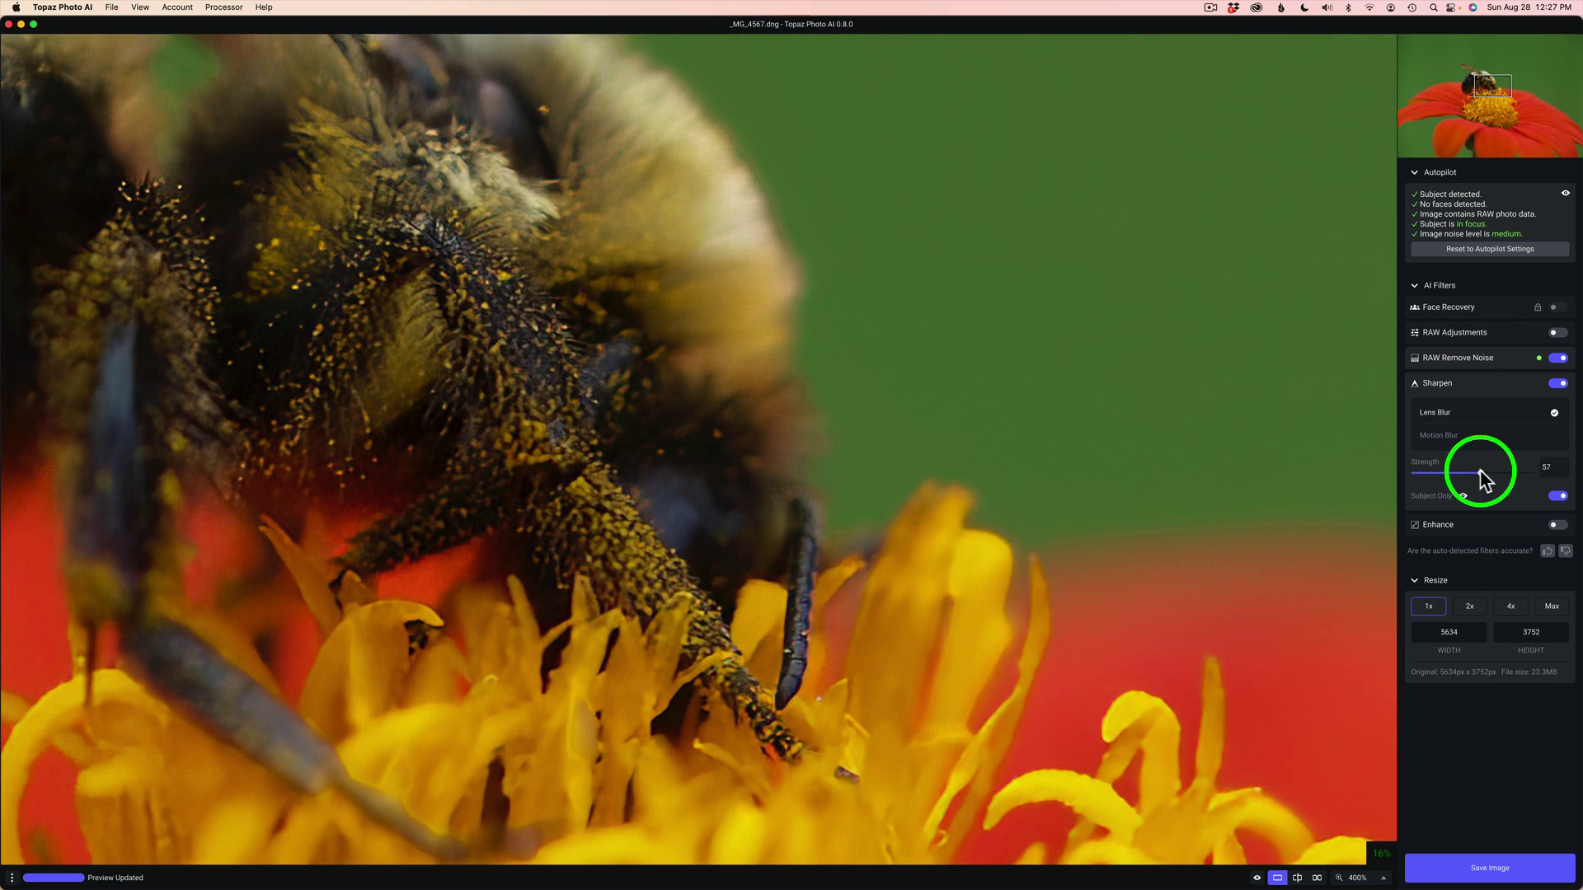
drag(1481, 473, 1534, 473)
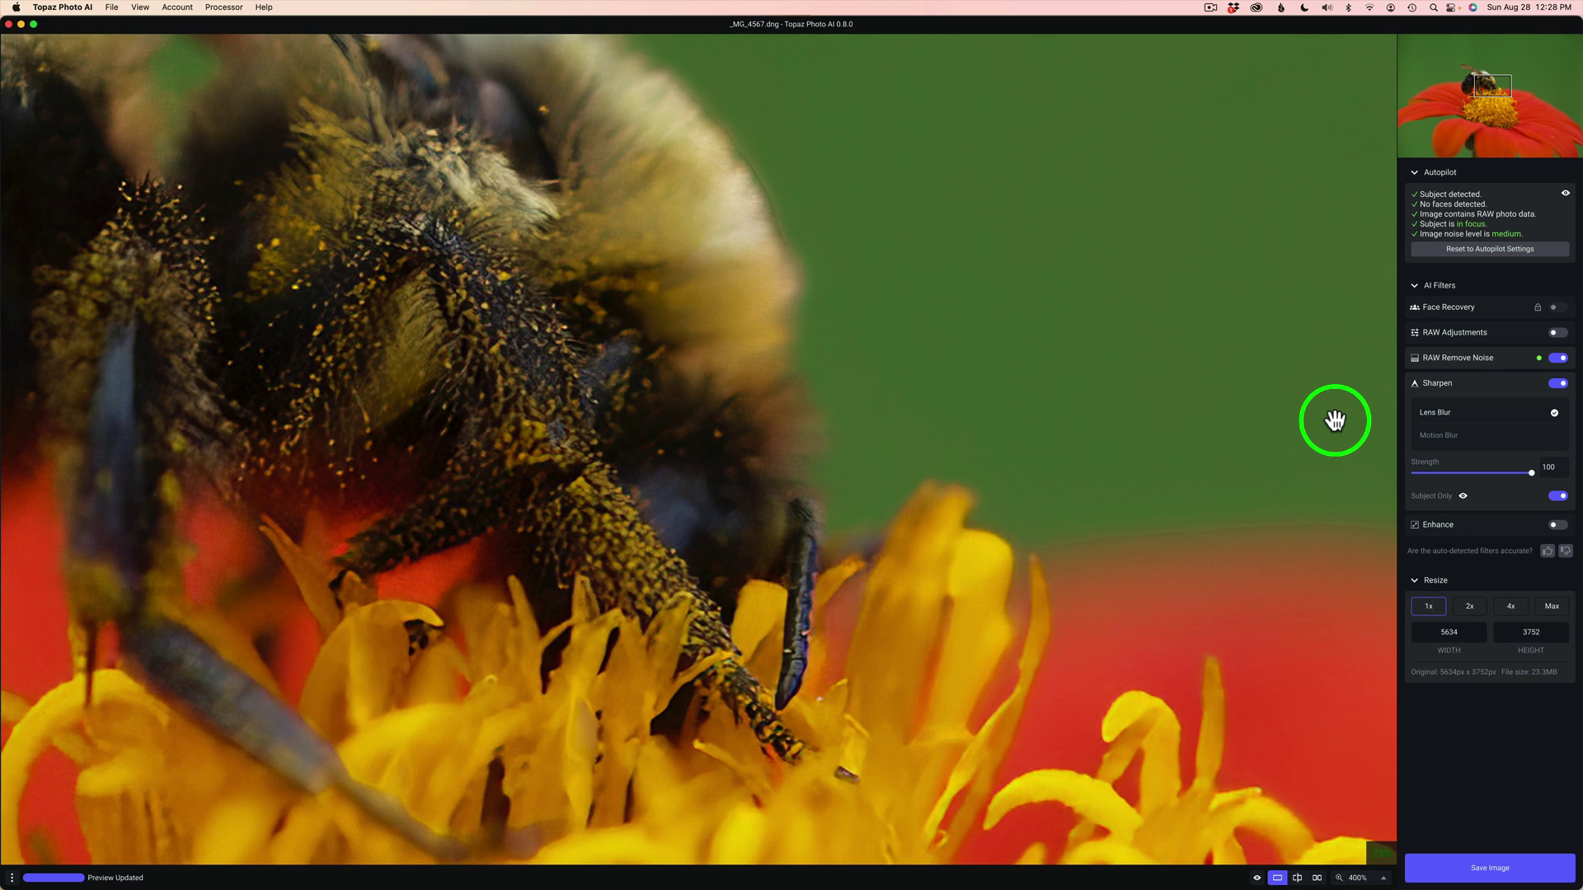
click(1441, 437)
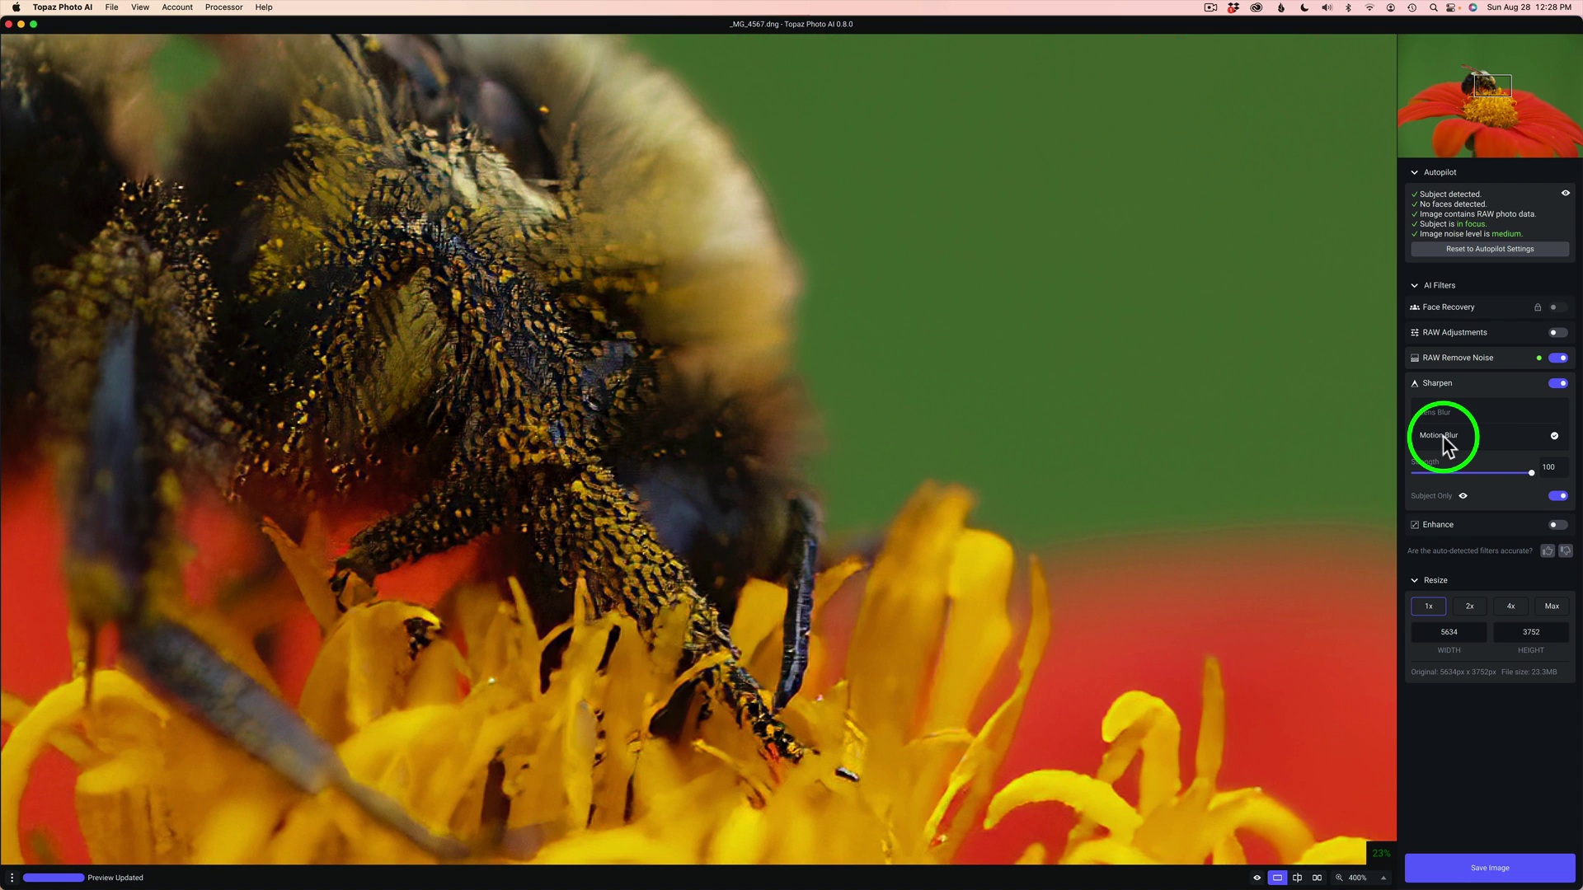
click(1481, 473)
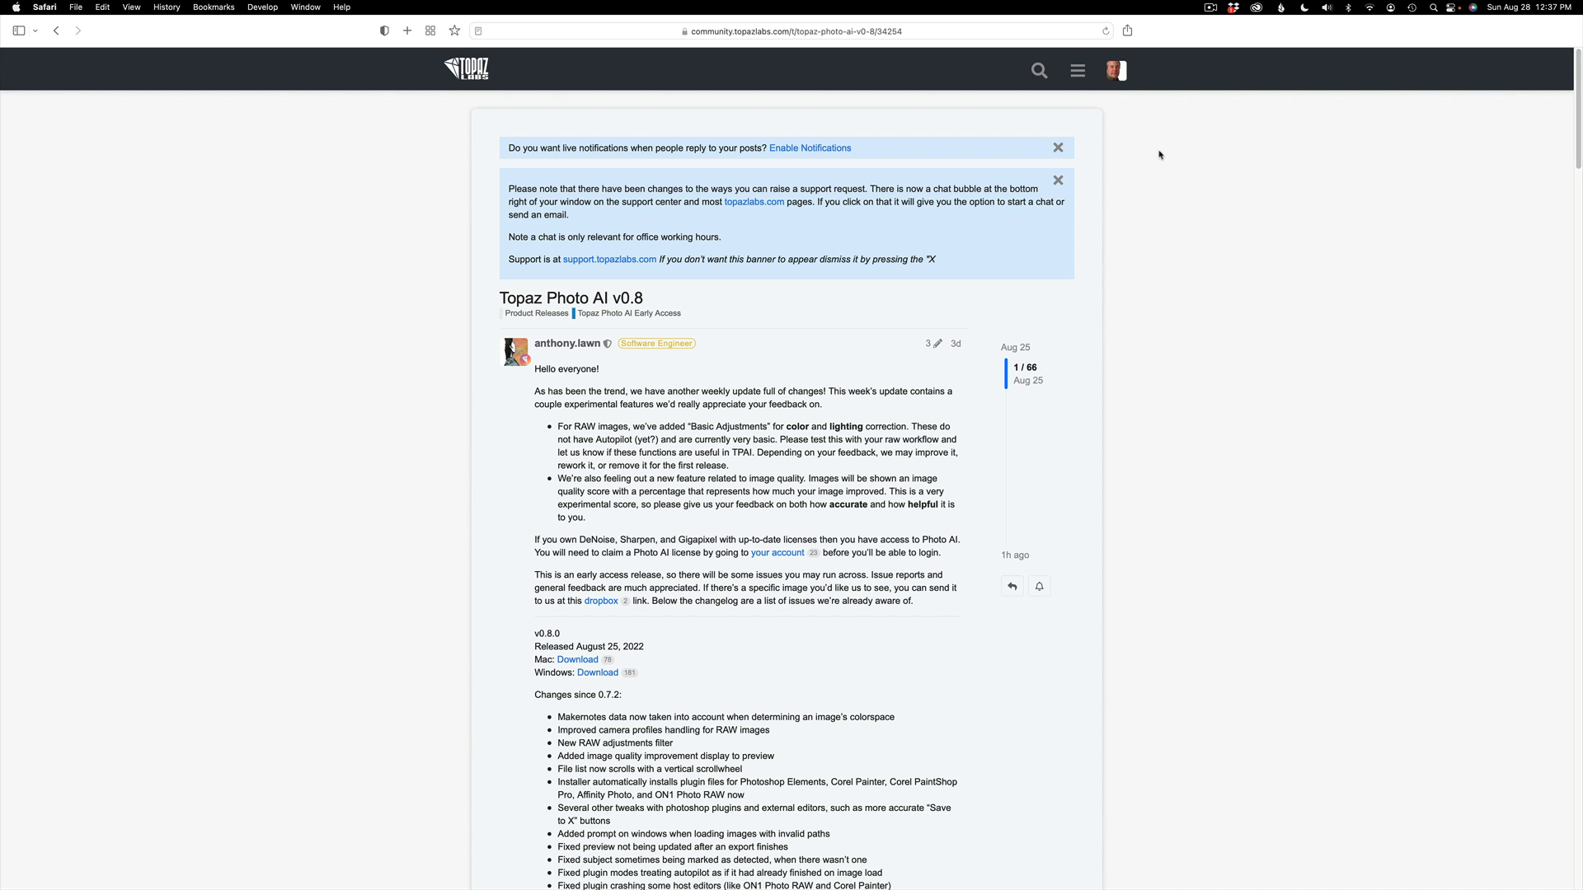
Read through the Topaz Photo AI v0.8 release thread and its user replies on the Topaz community forum.
scroll(1031, 355, down, 15)
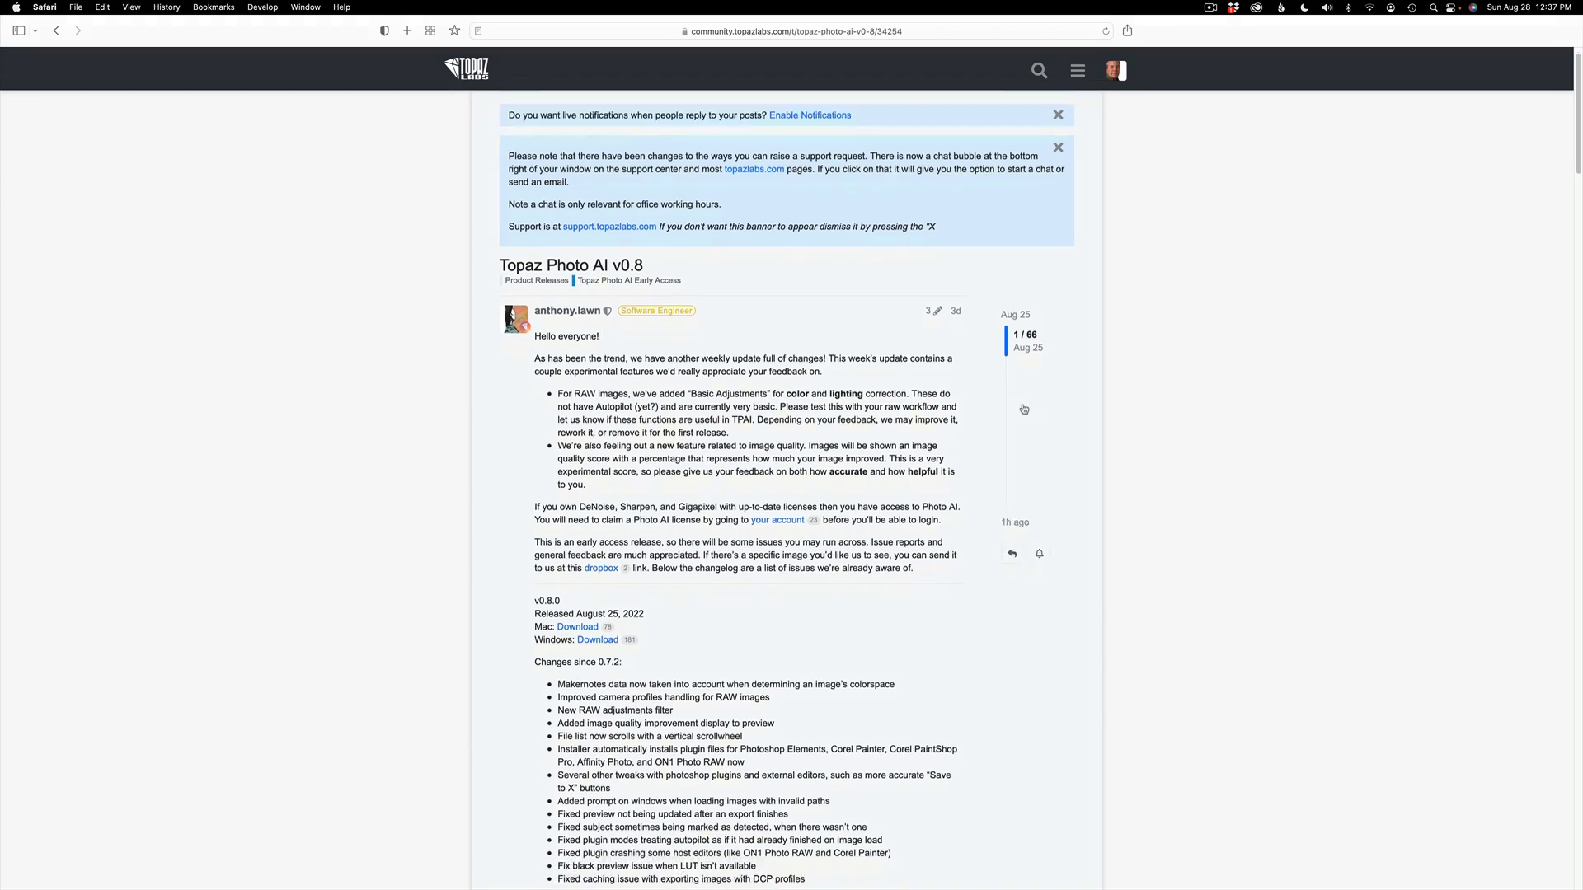
scroll(1024, 409, down, 20)
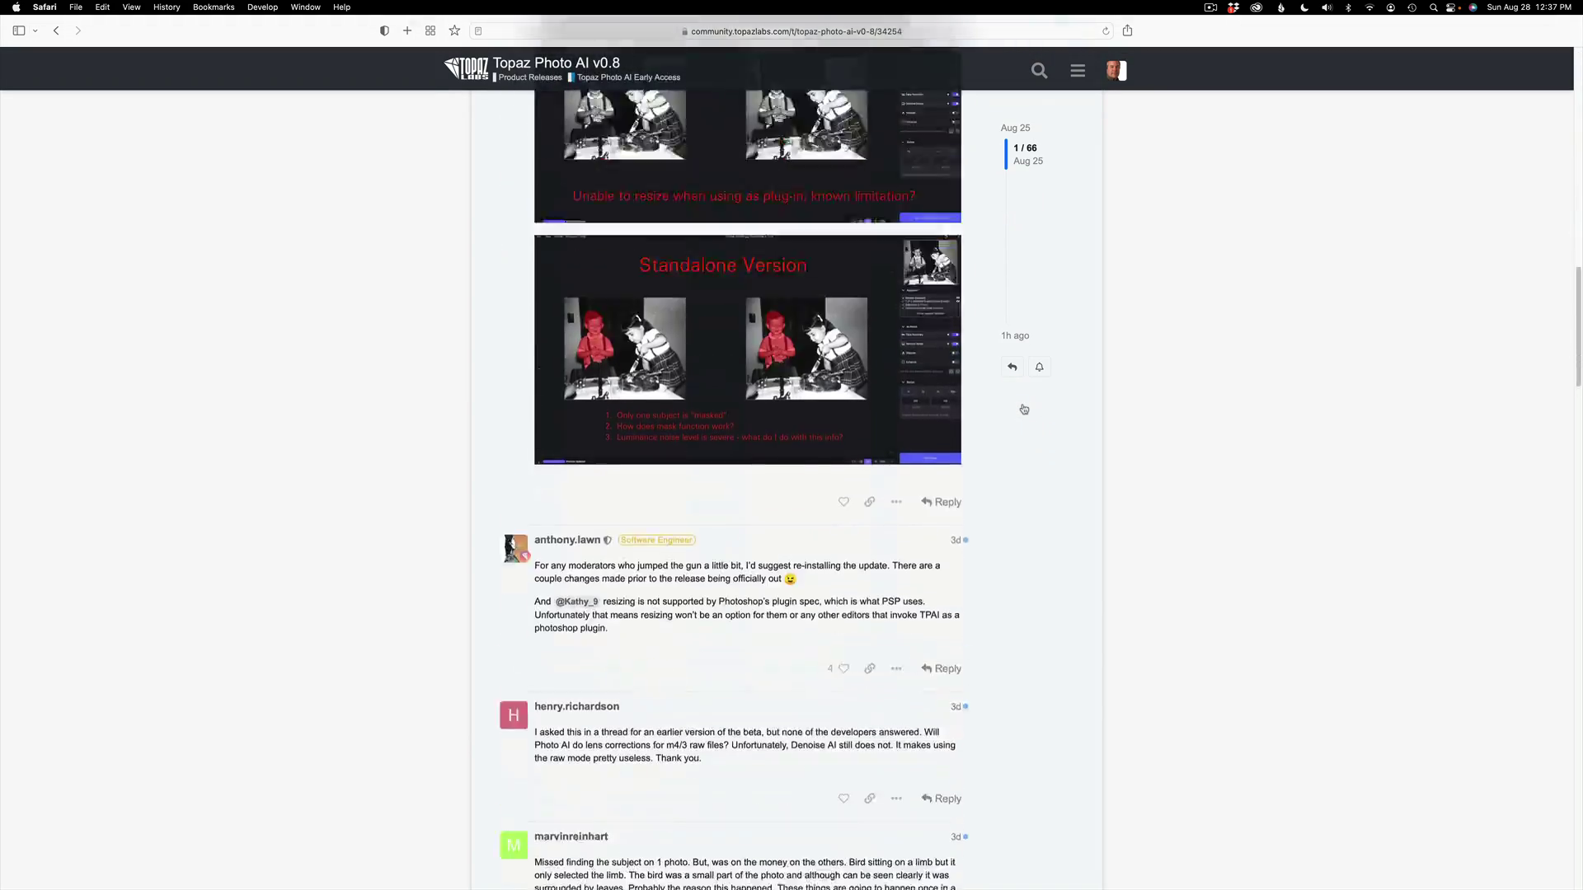
scroll(1024, 409, down, 20)
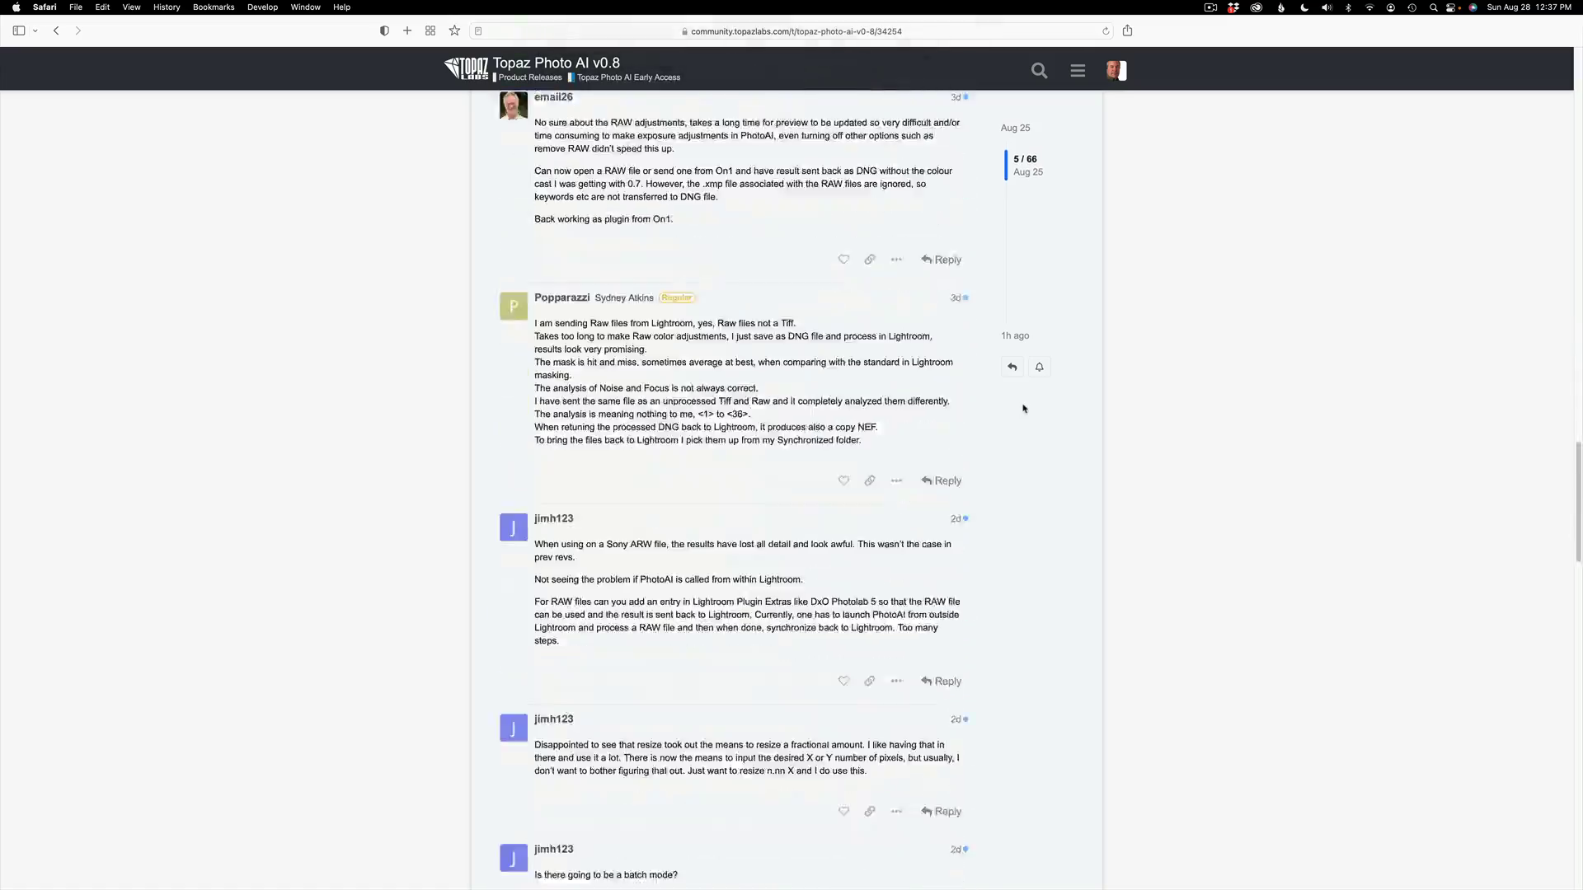
scroll(1024, 409, down, 20)
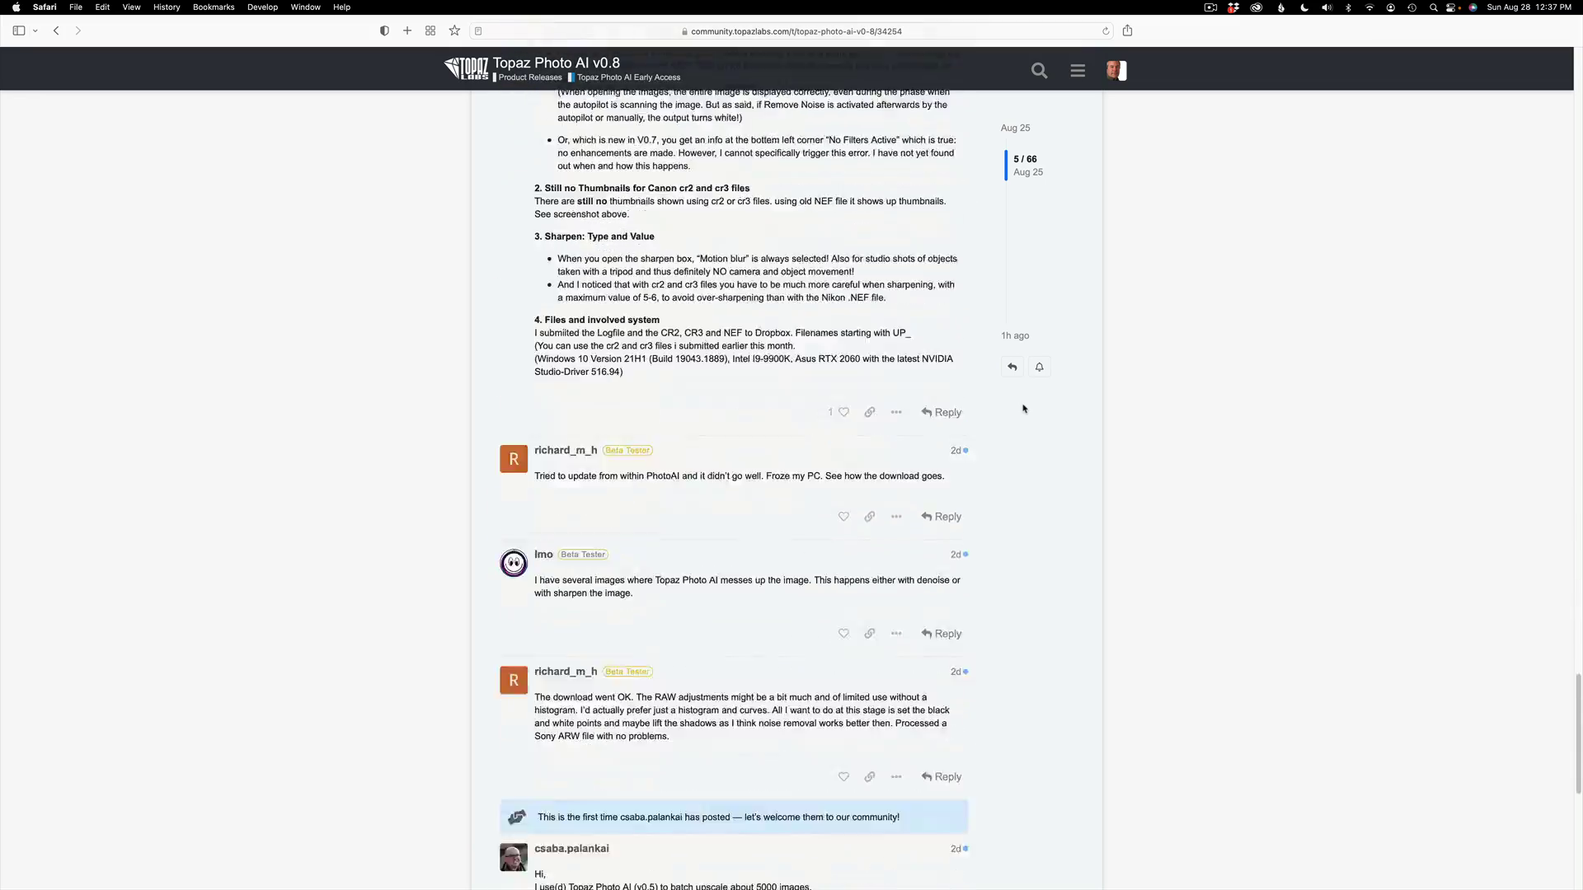
scroll(1024, 409, up, 20)
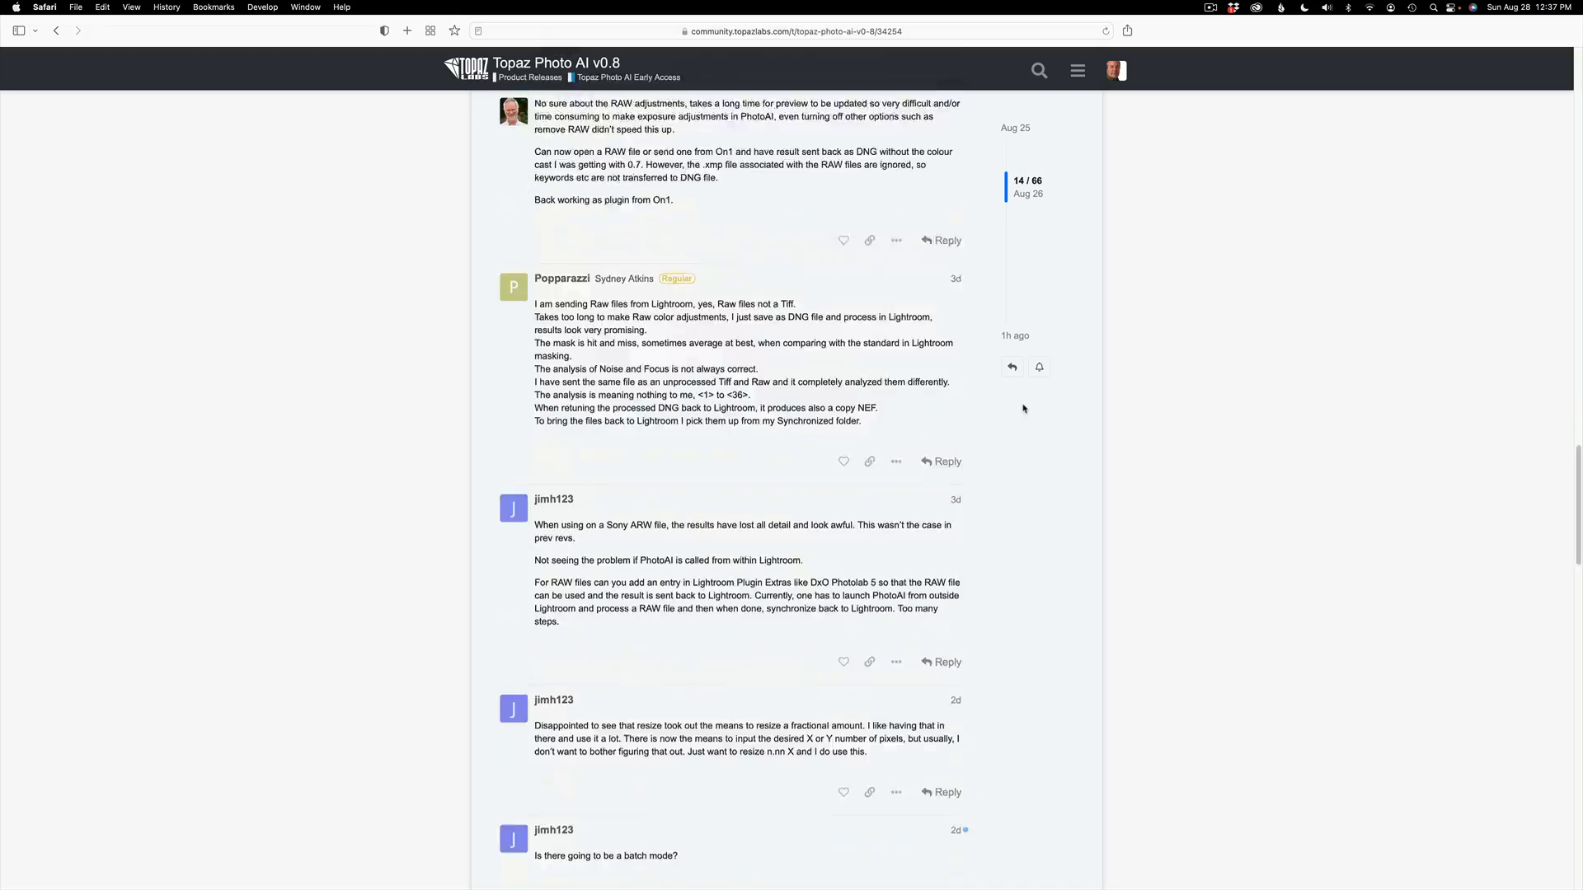
Return to the opening post of the v0.8 release thread and browse the Topaz community's forum categories.
scroll(1024, 409, up, 1)
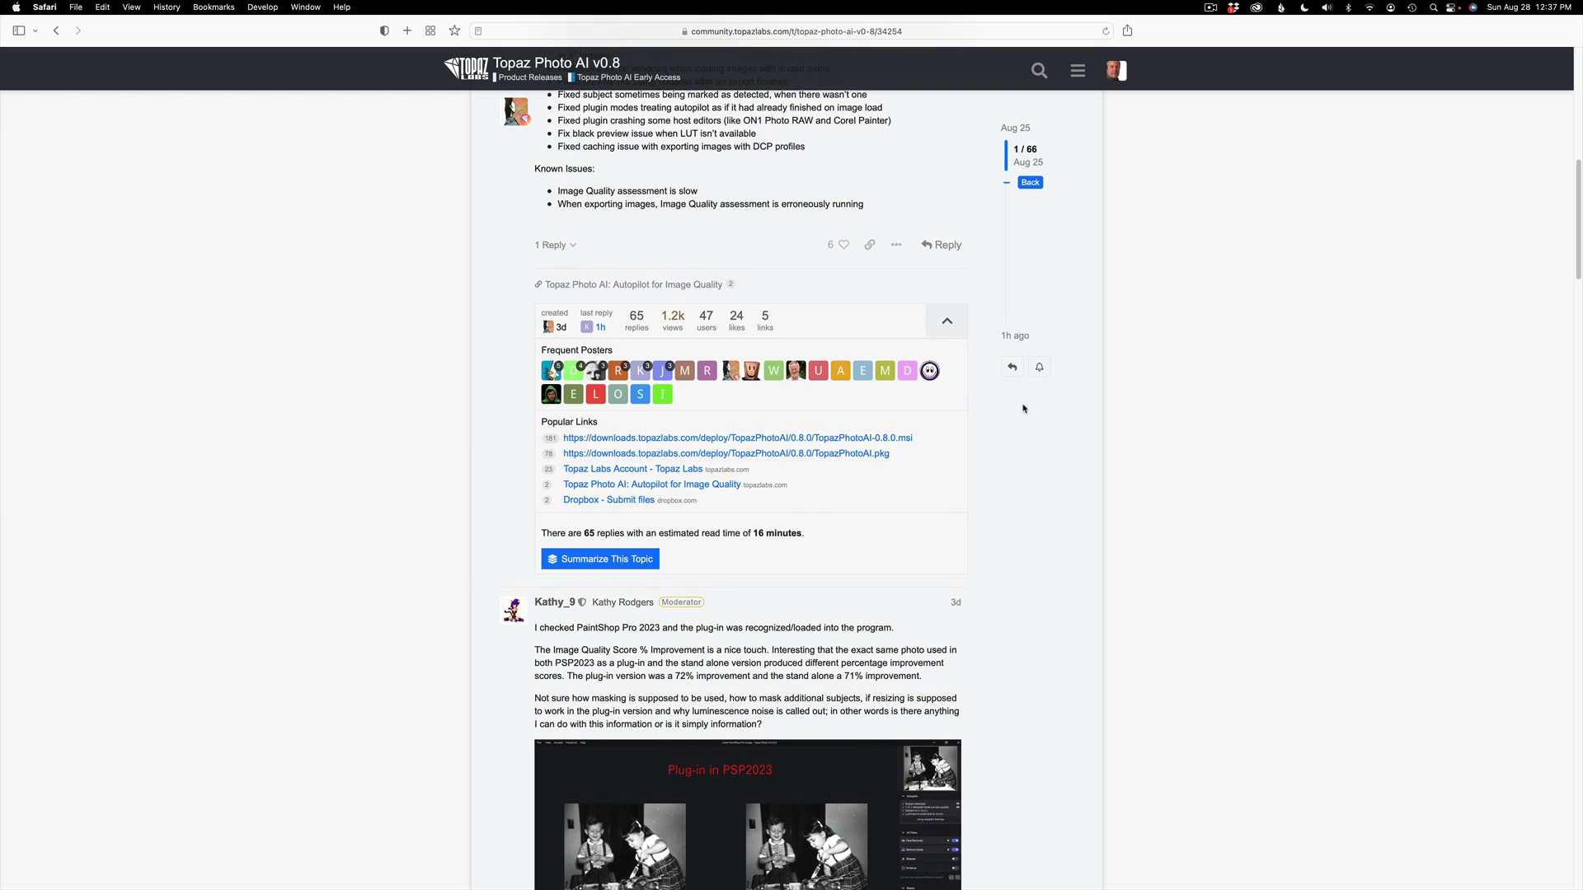
click(948, 245)
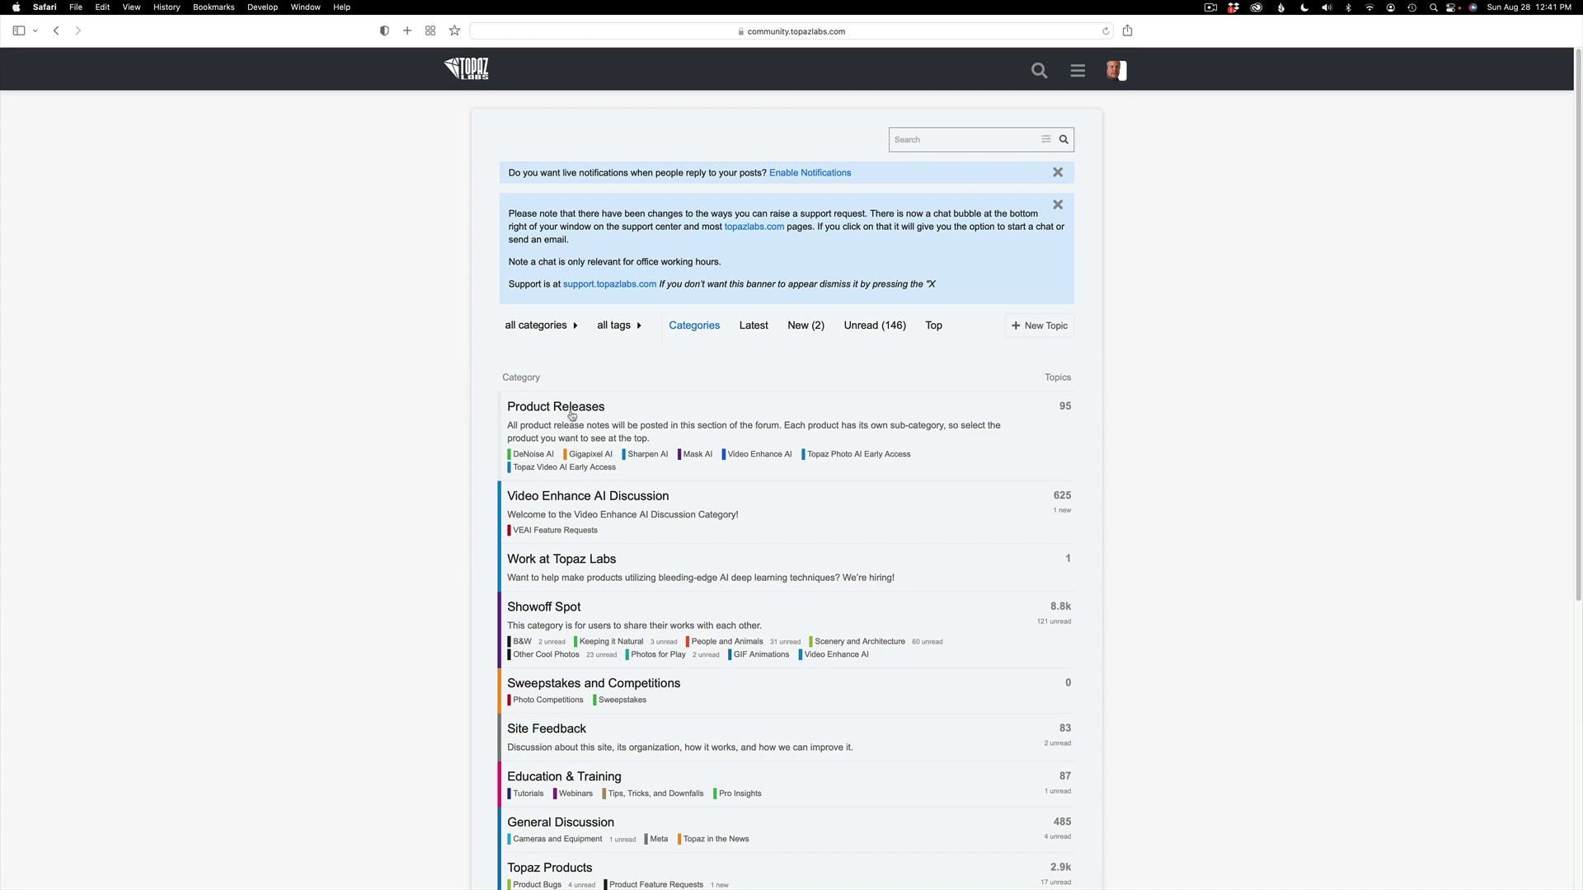
scroll(594, 408, down, 4)
scroll(625, 391, down, 1)
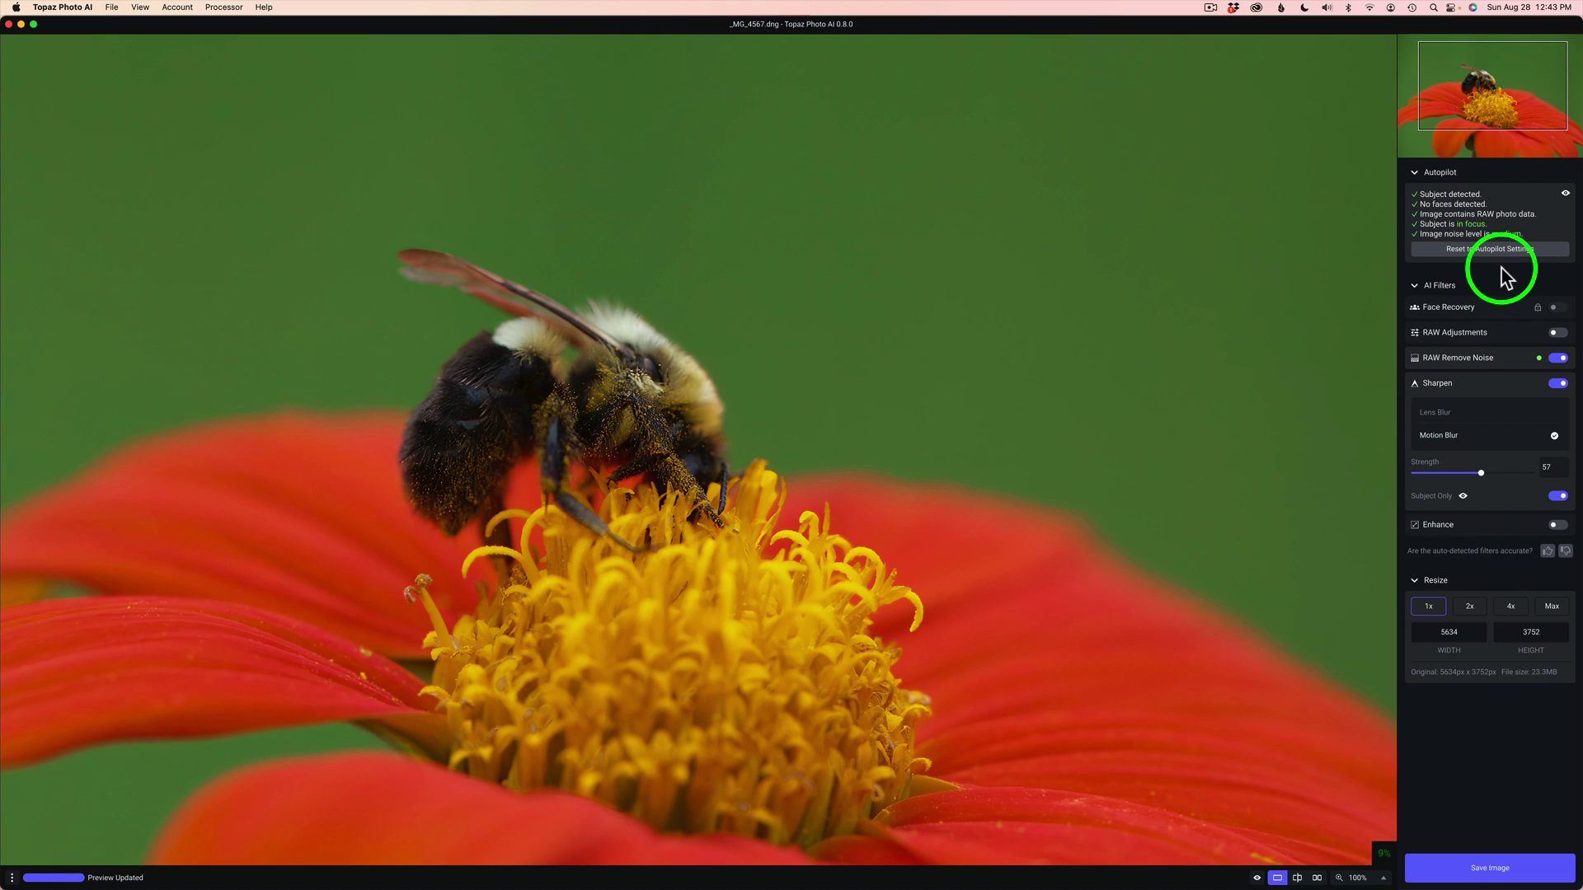
Reset the filters to the Autopilot settings, turn on Sharpen, and try Motion Blur before returning to Lens Blur.
click(1496, 250)
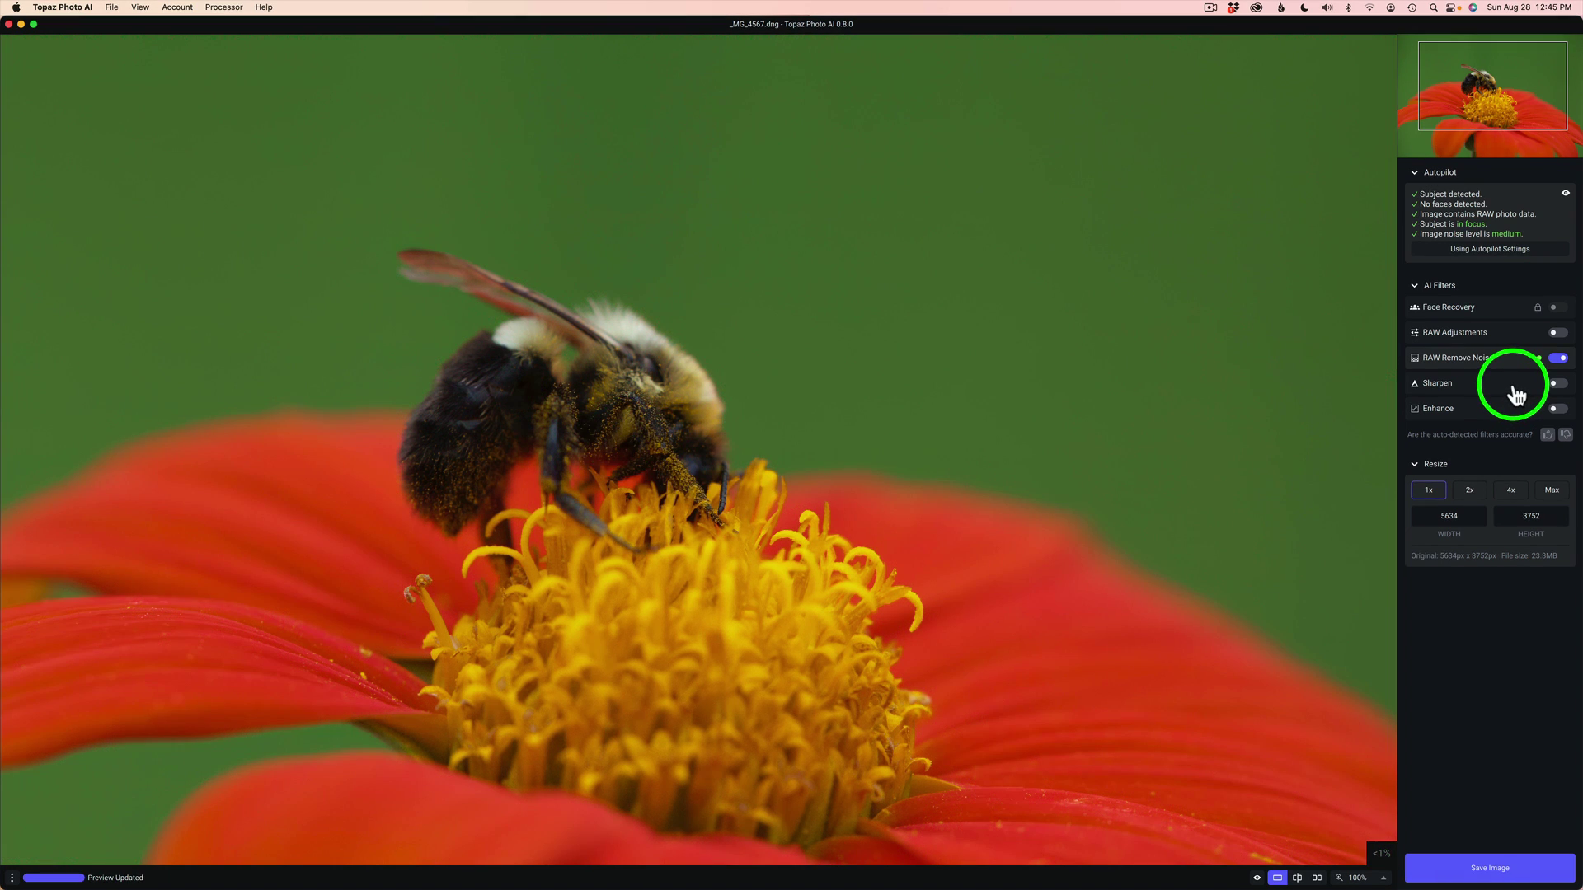
click(1513, 390)
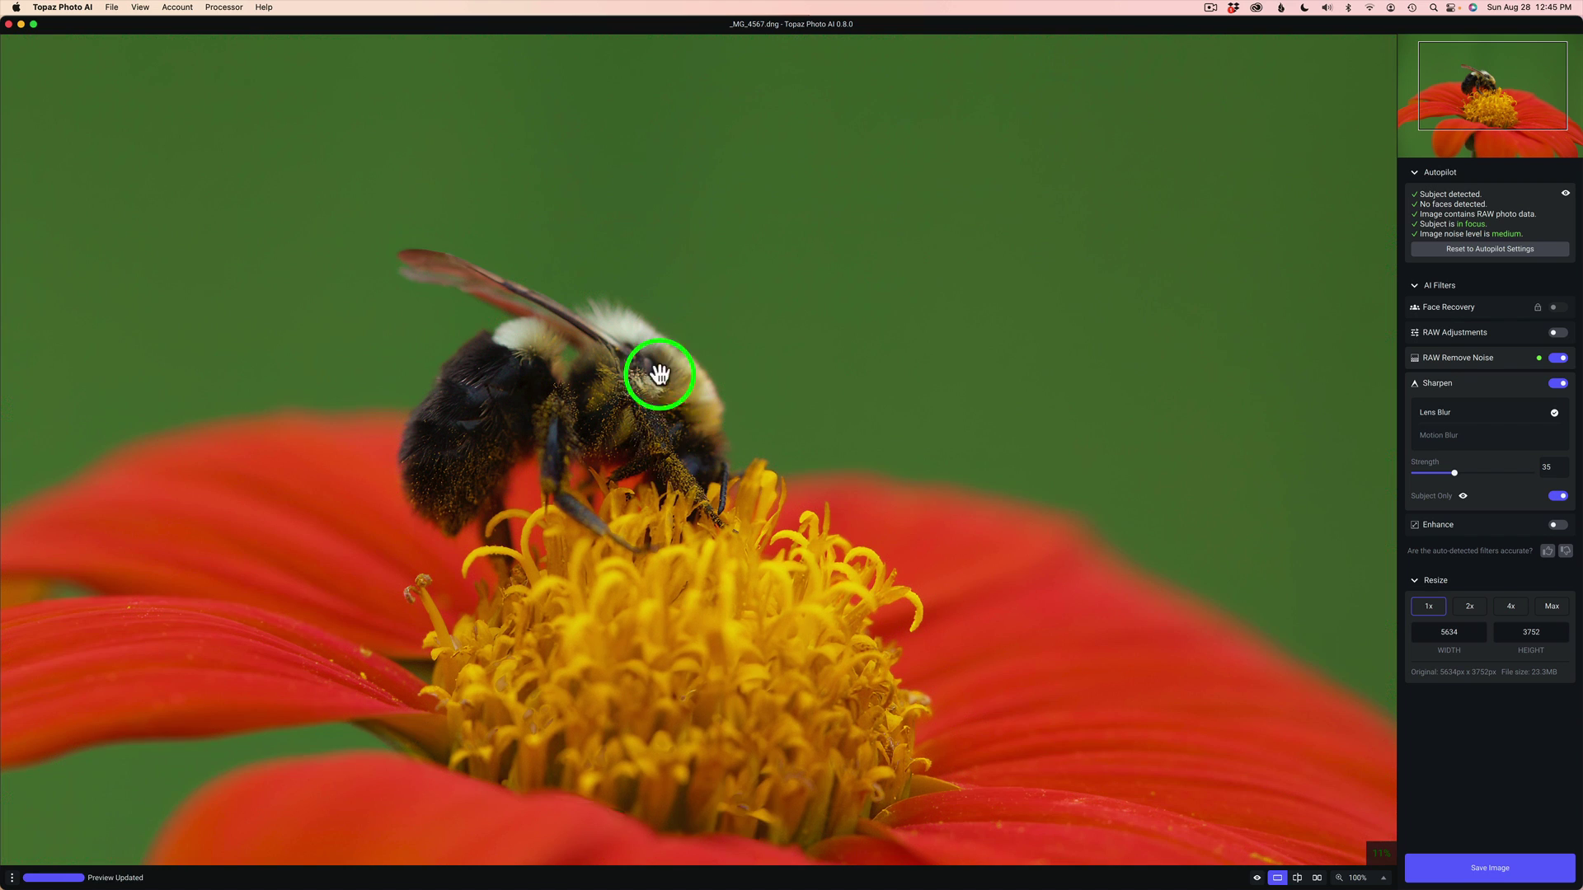
click(1451, 437)
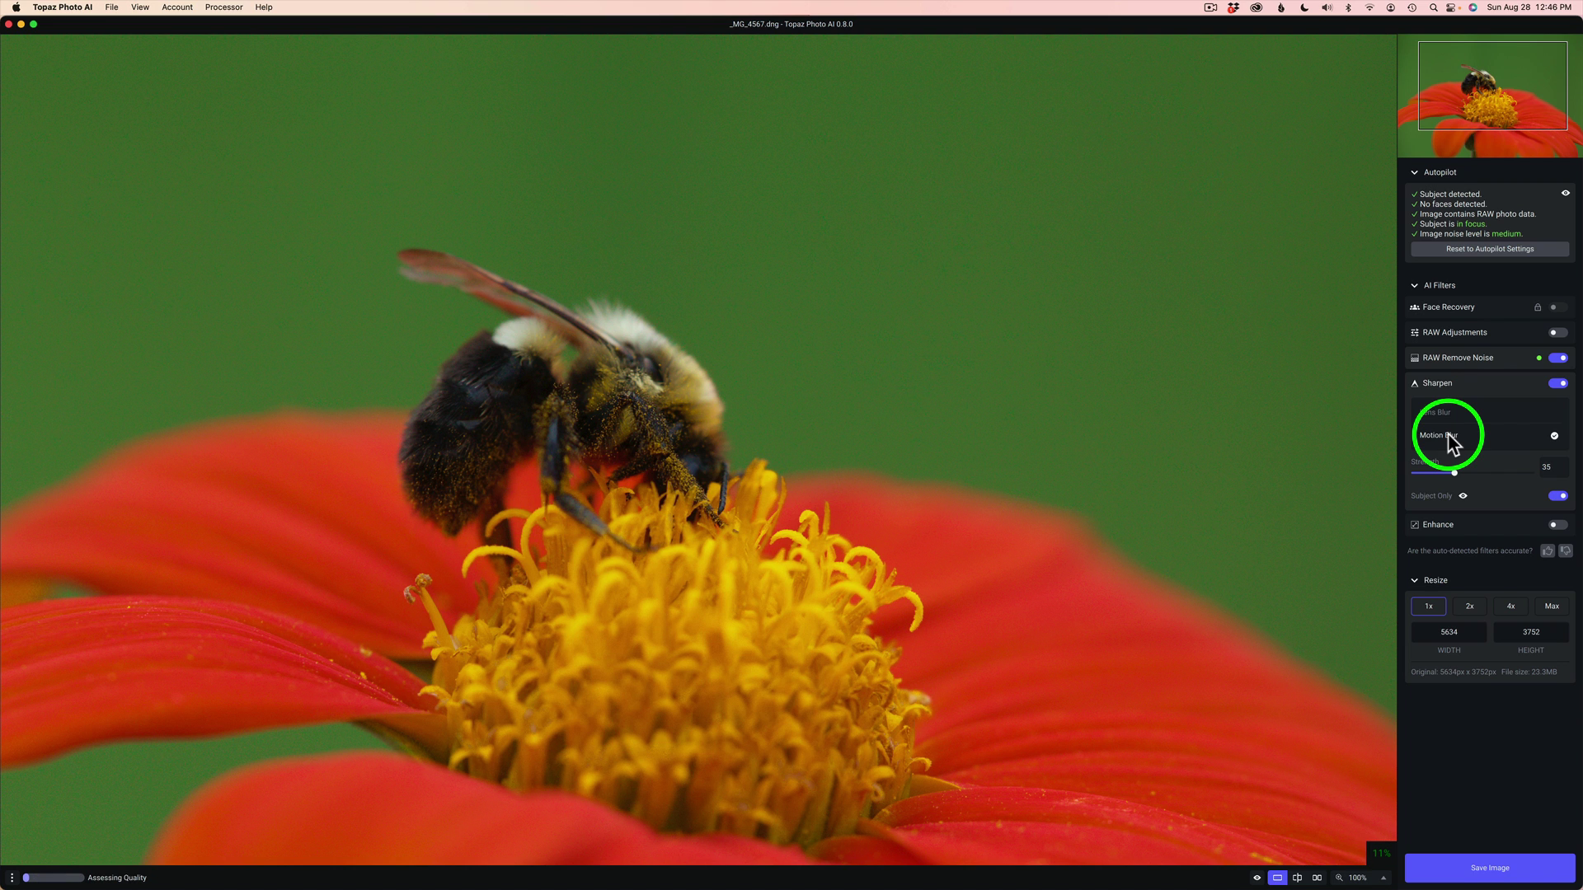
click(1462, 416)
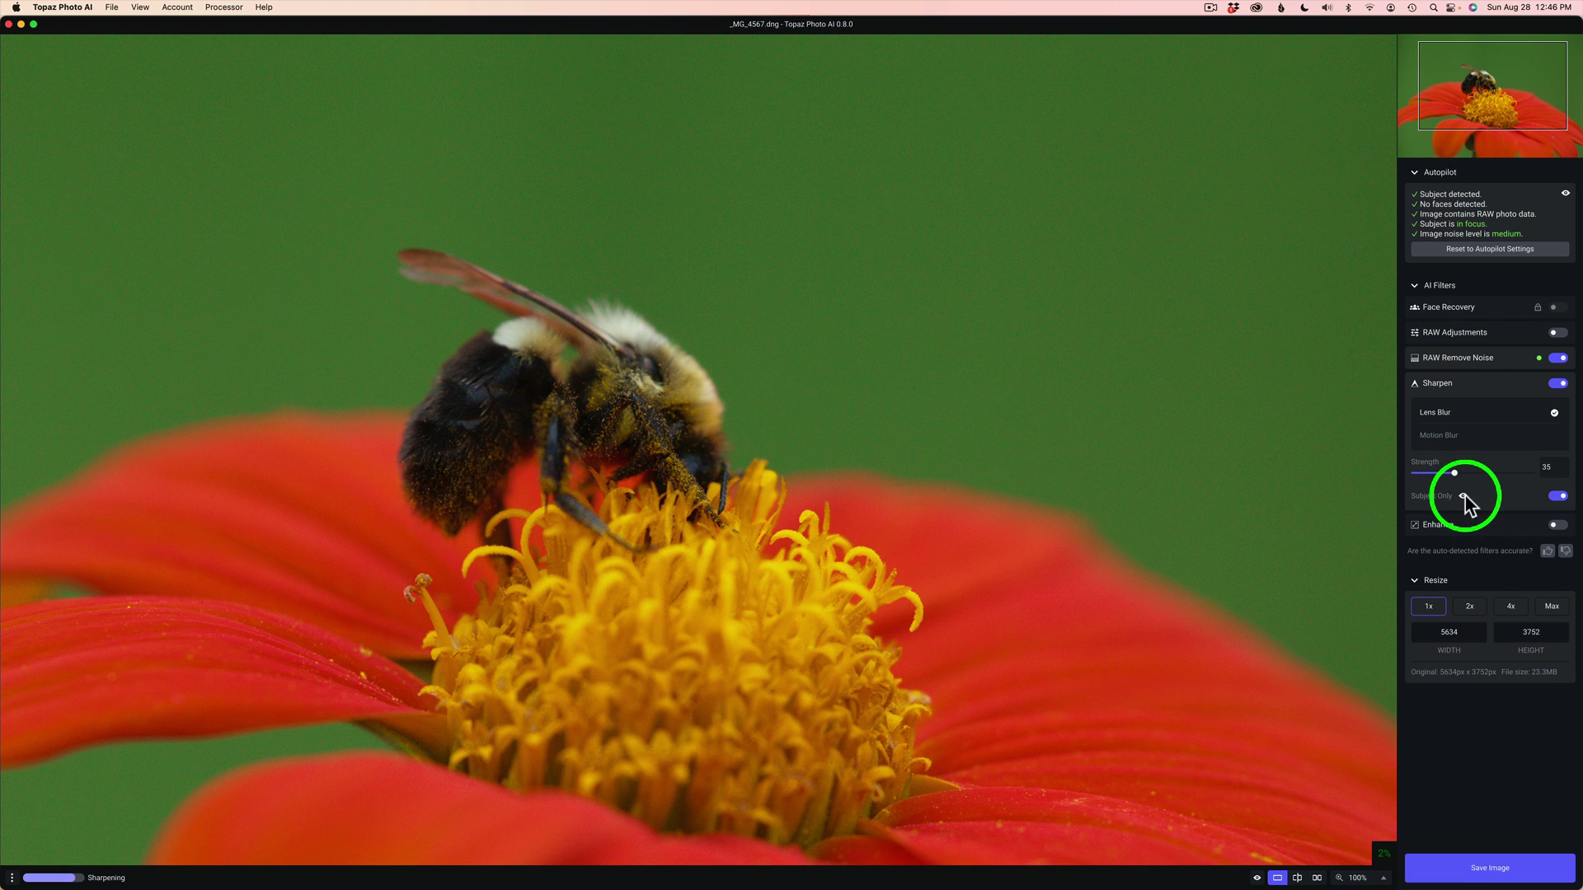
Preview the Sharpen filter's subject mask and turn off Subject Only so the whole image is sharpened.
click(1463, 496)
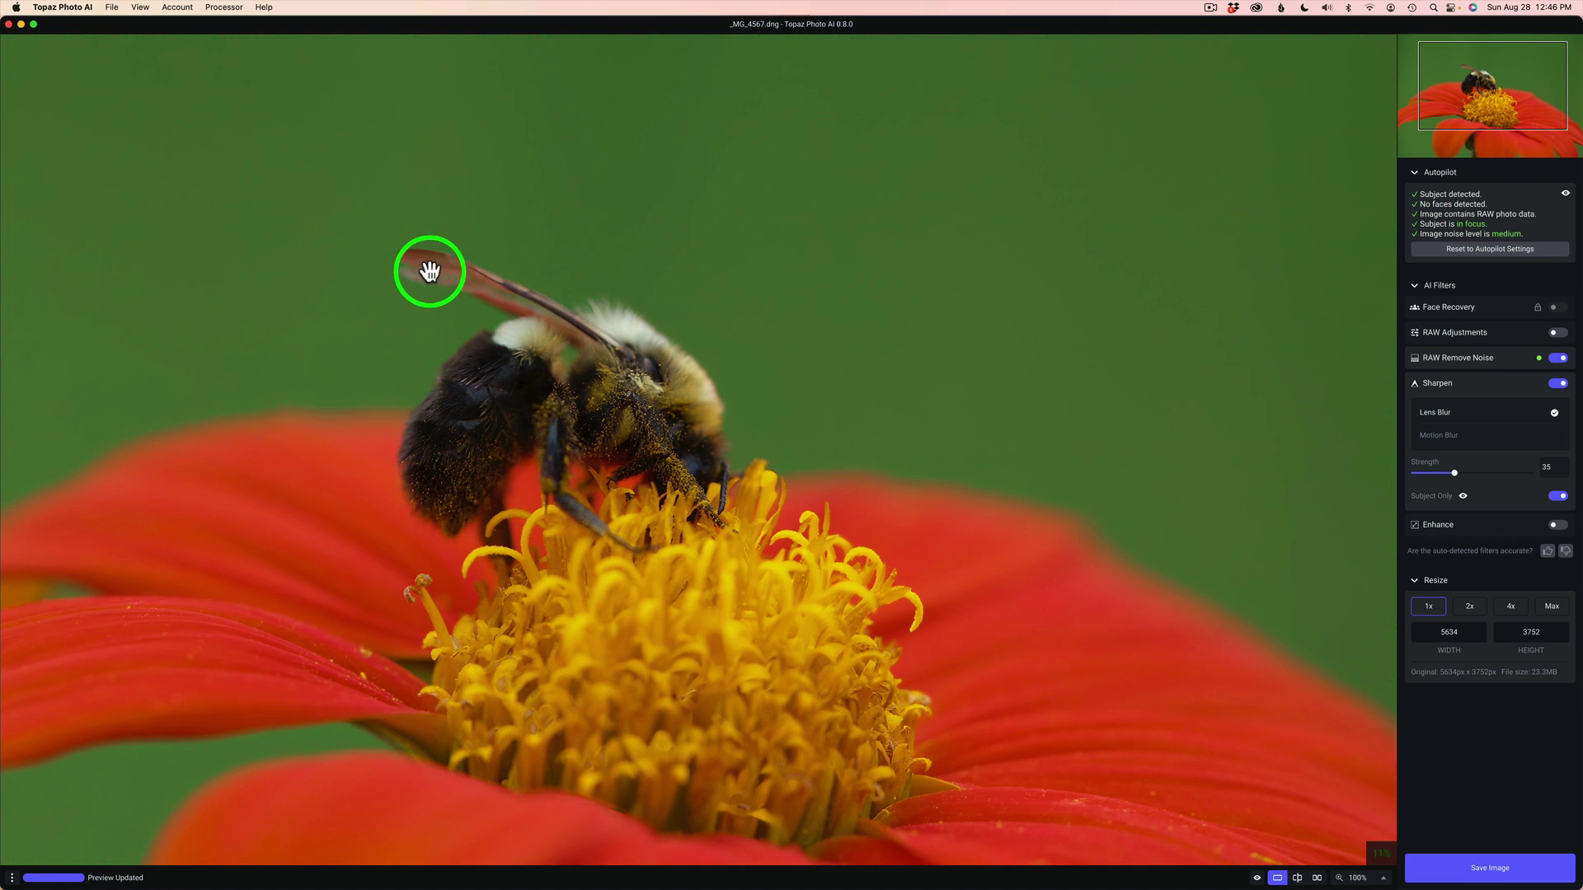
click(1558, 496)
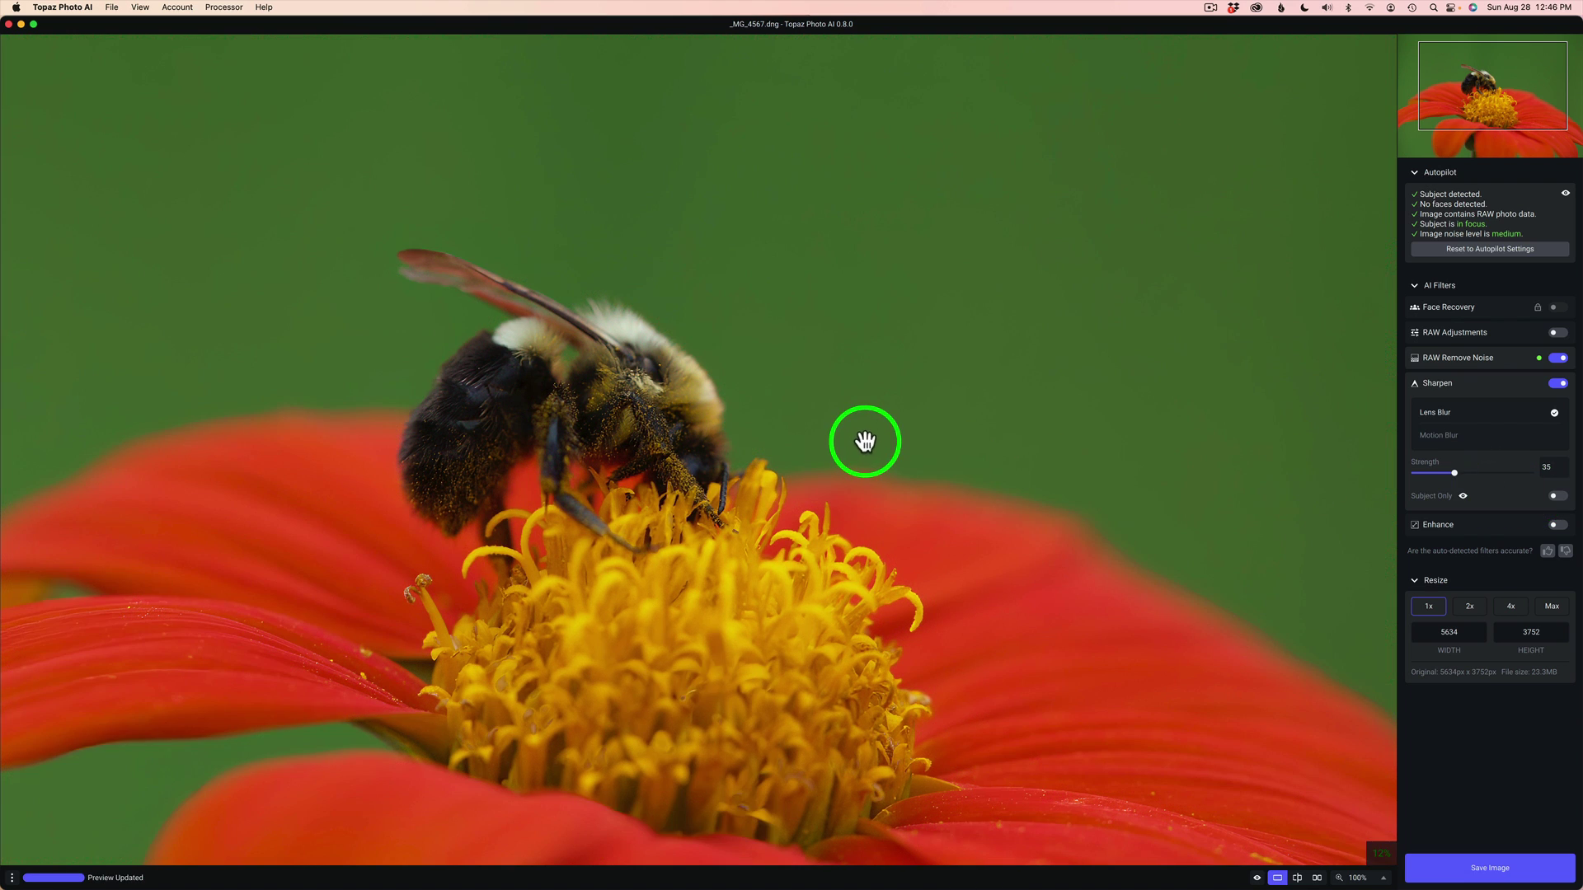
Compare the original bee photo with the processed preview at 100% and 200% zoom, ending on the processed version.
drag(864, 442, 861, 443)
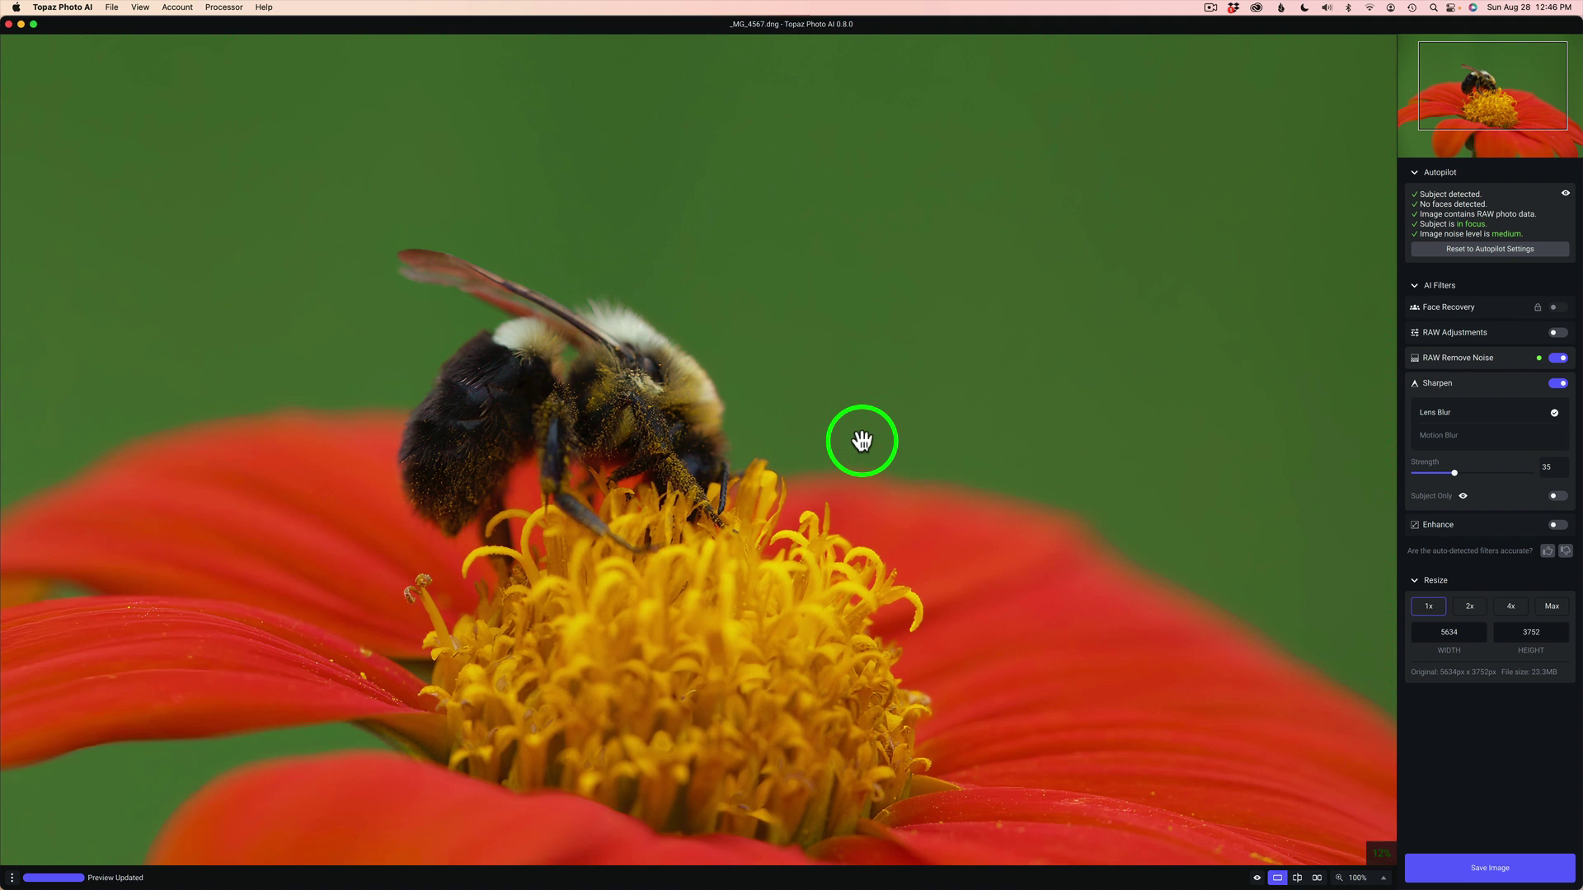
click(1384, 879)
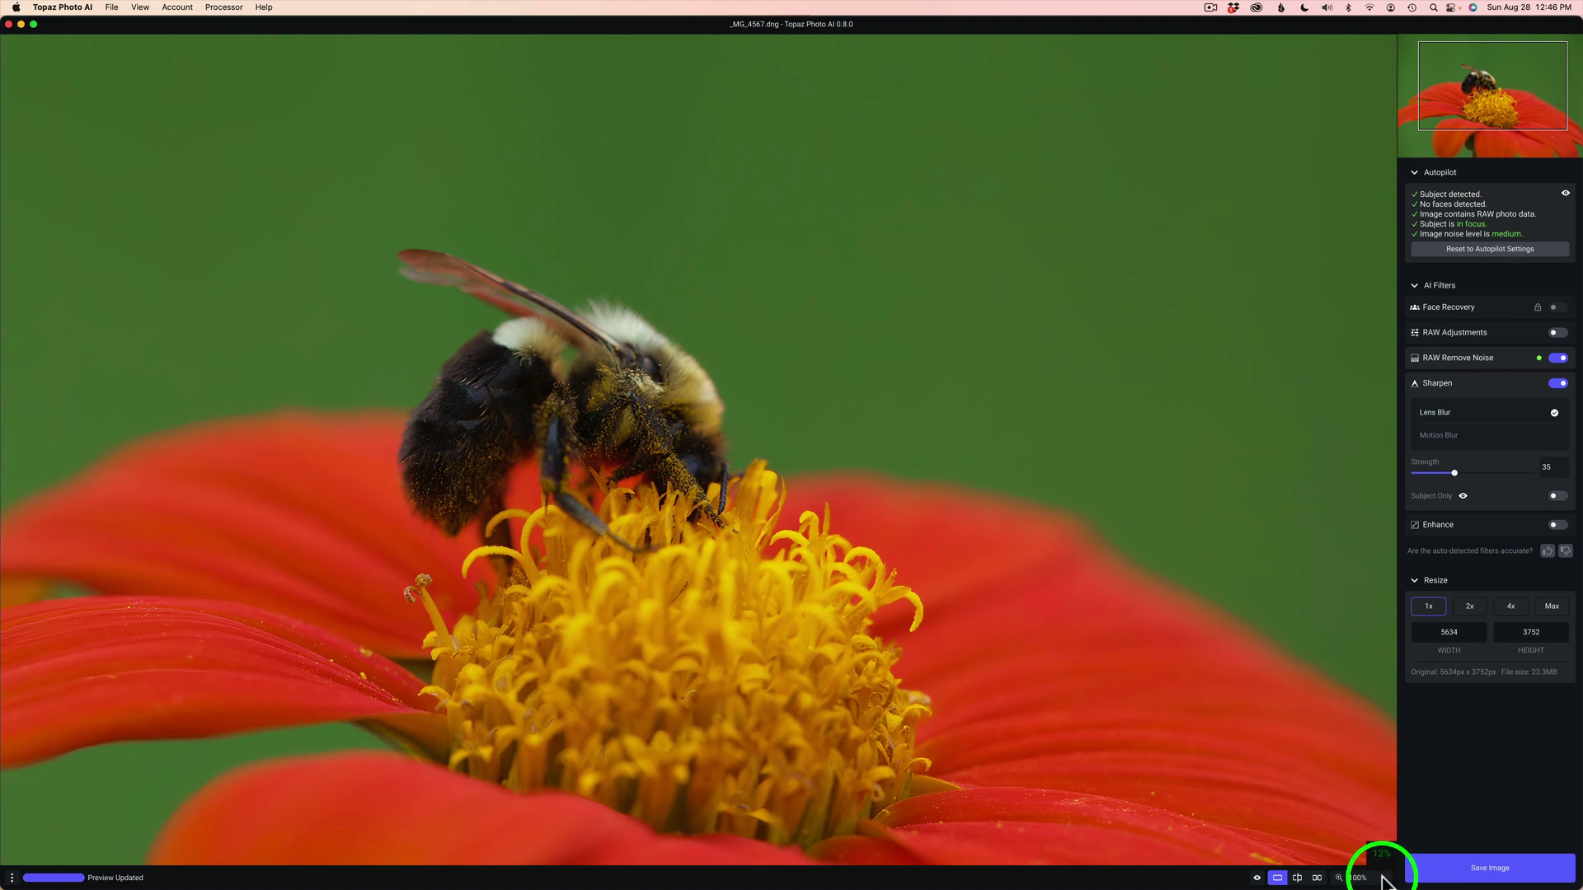
click(1373, 877)
click(1351, 849)
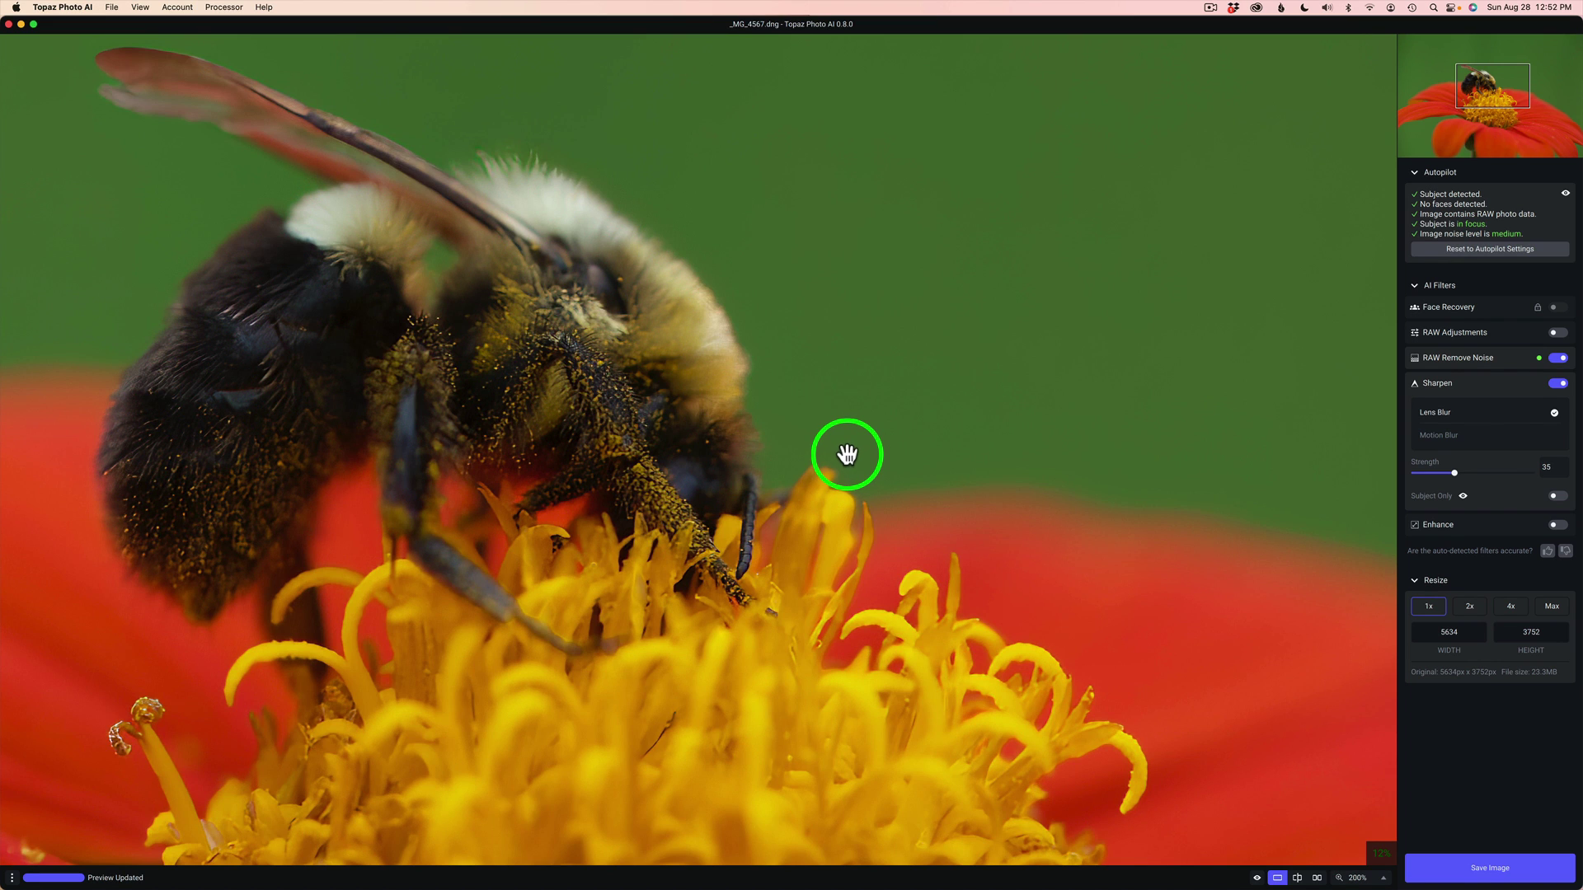
click(847, 455)
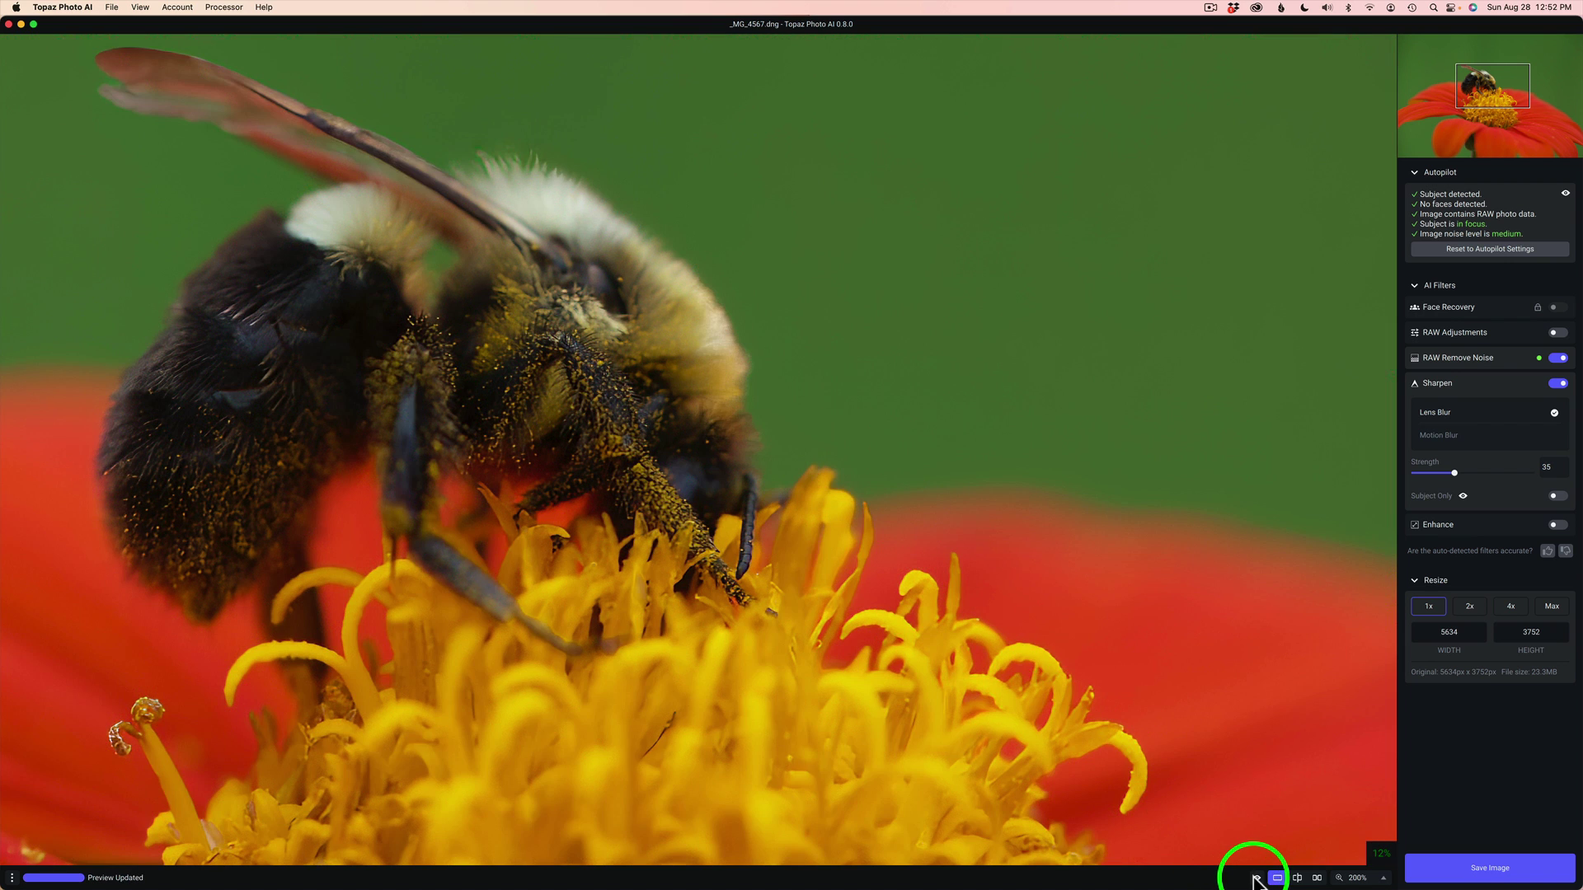
click(1258, 878)
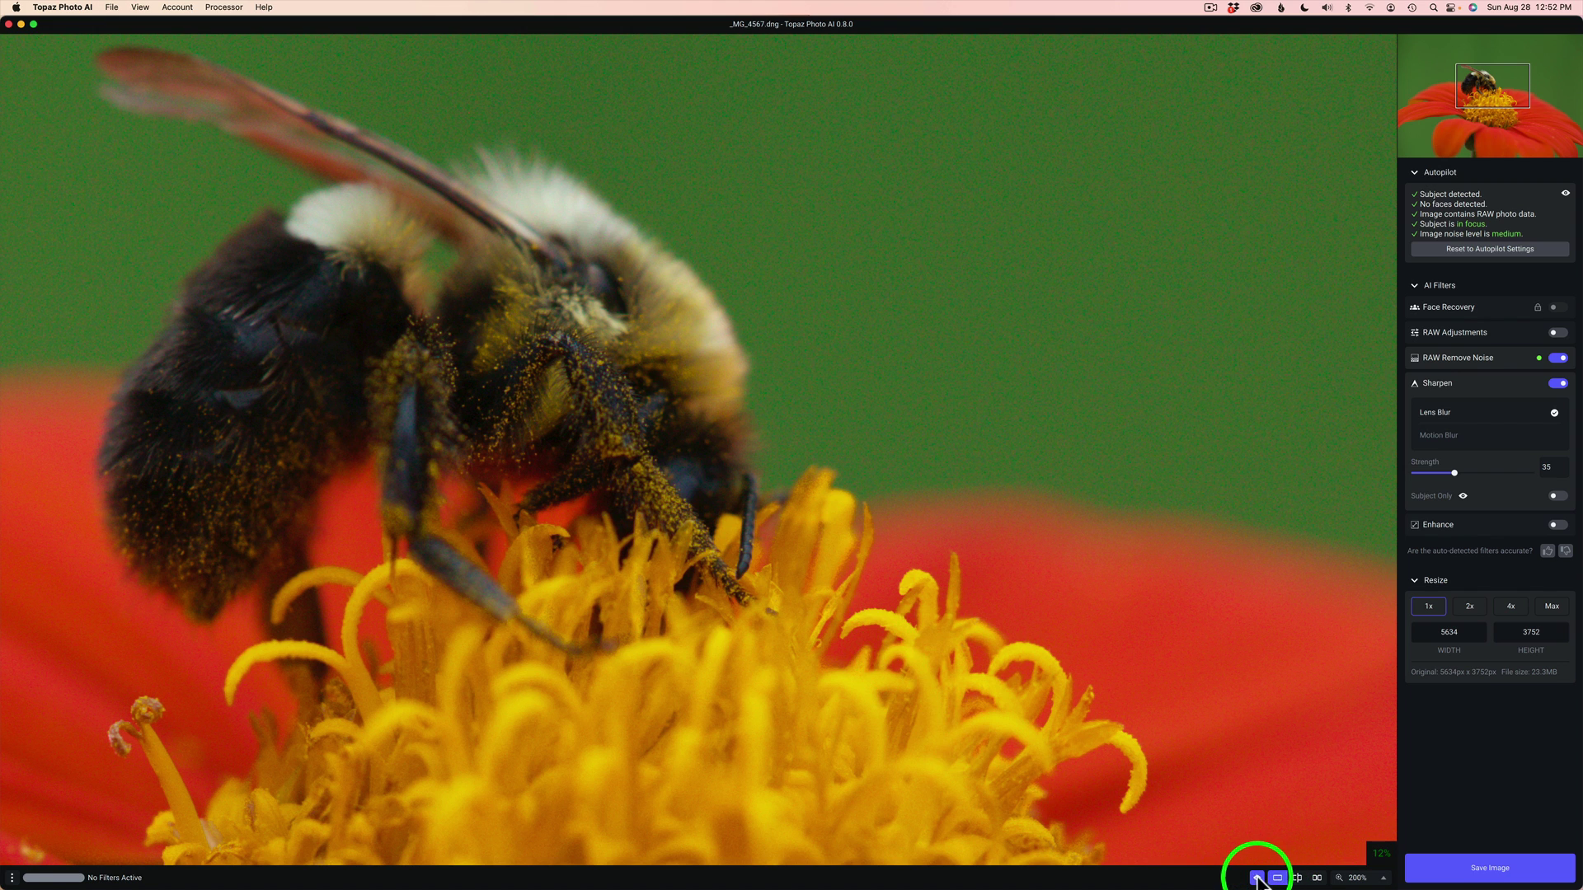
click(1257, 878)
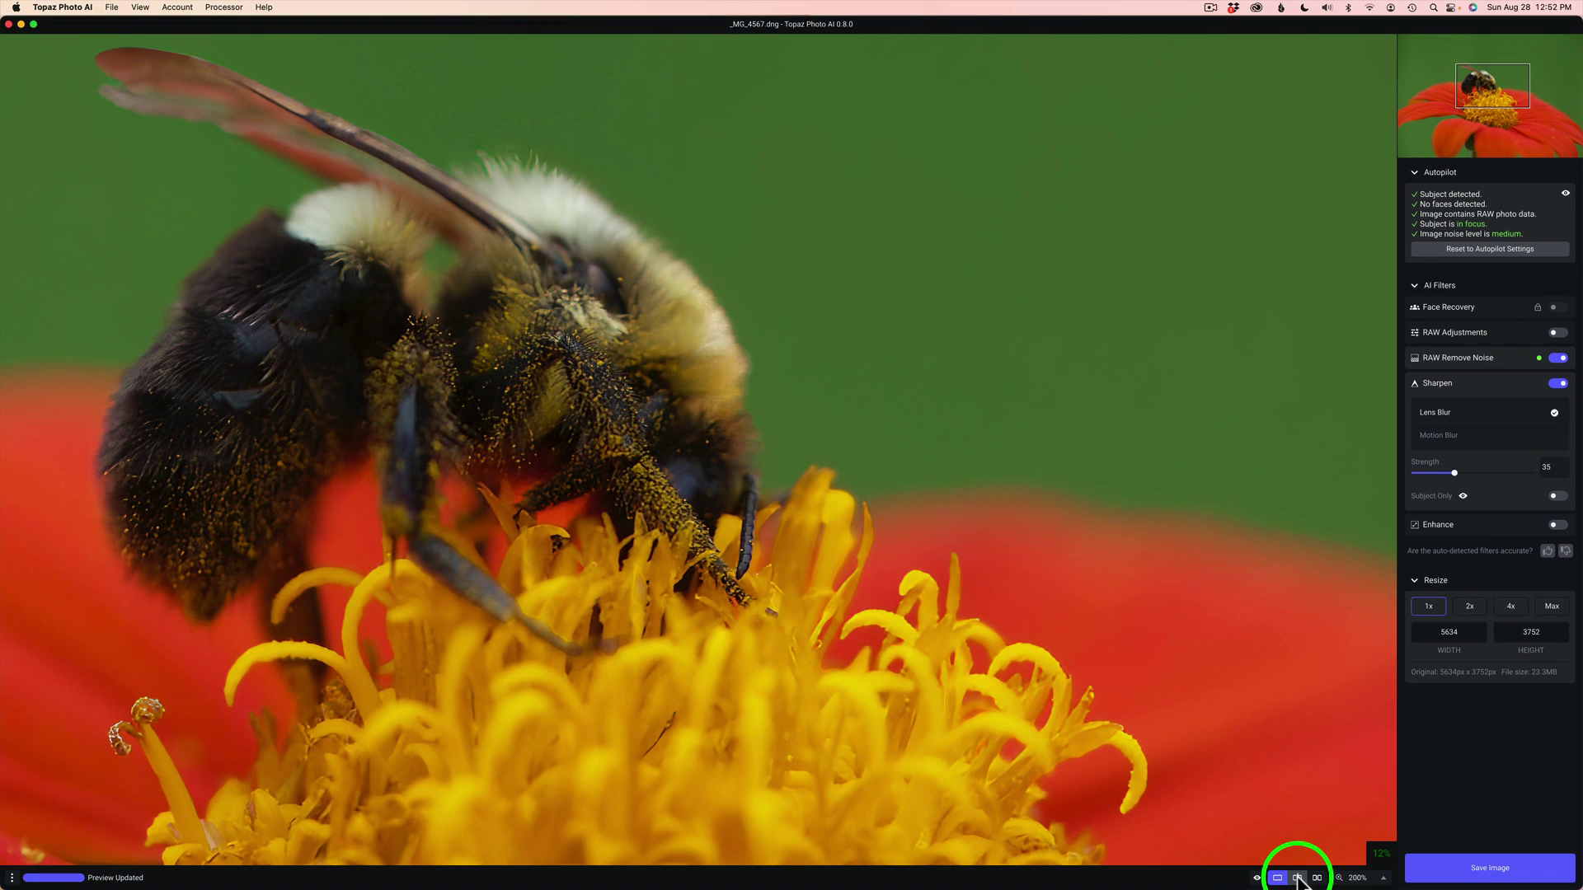
Compare the original and processed bee in split view with the divider over its head, and return to single view.
click(1297, 879)
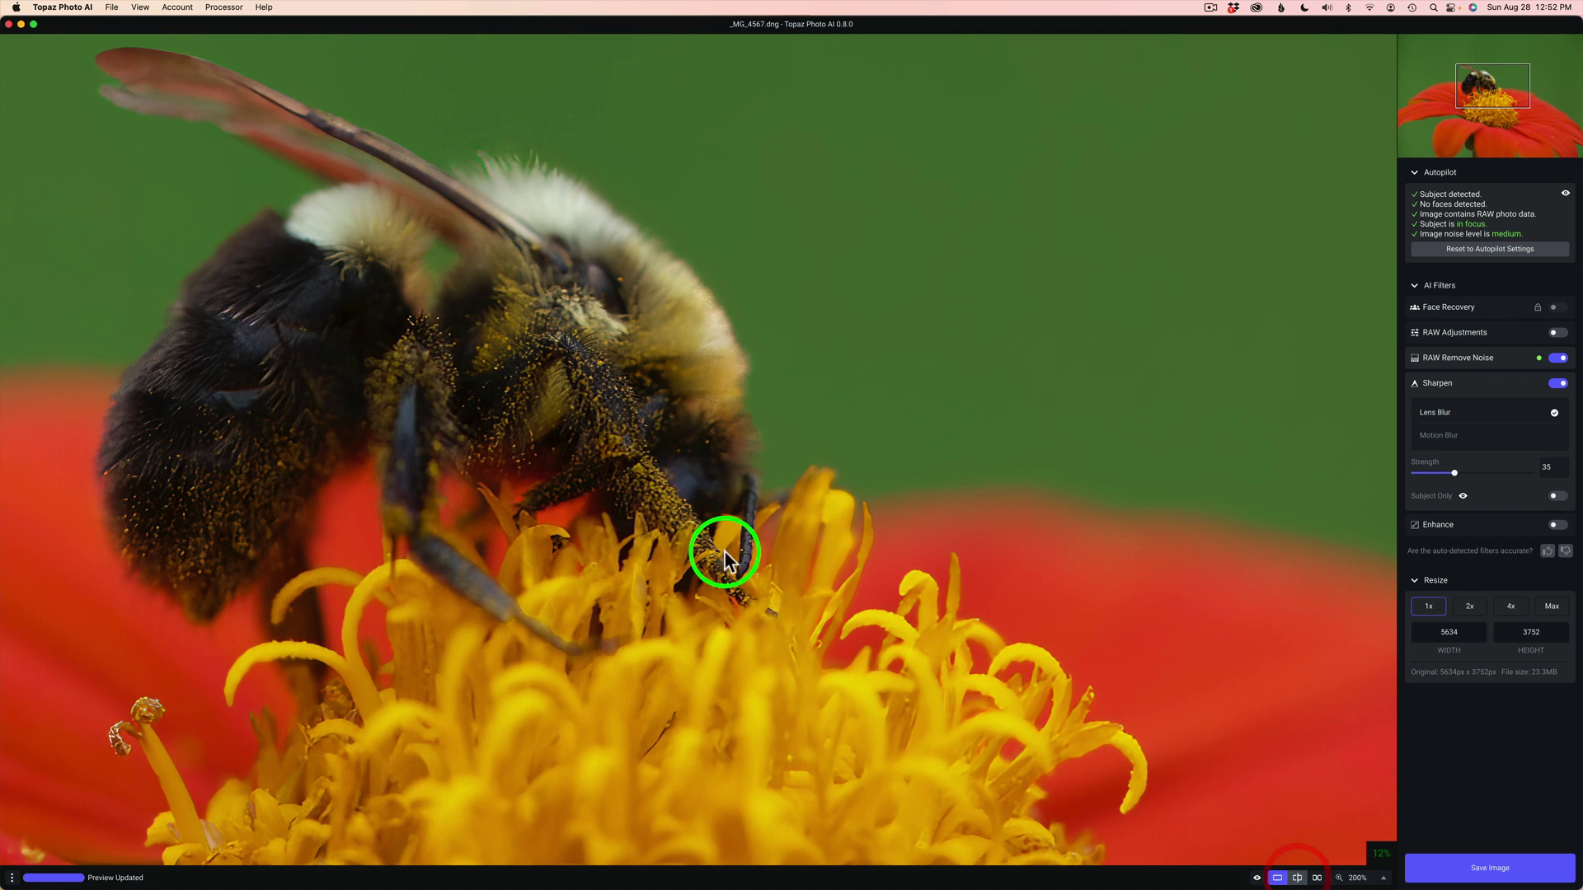
drag(693, 470, 635, 495)
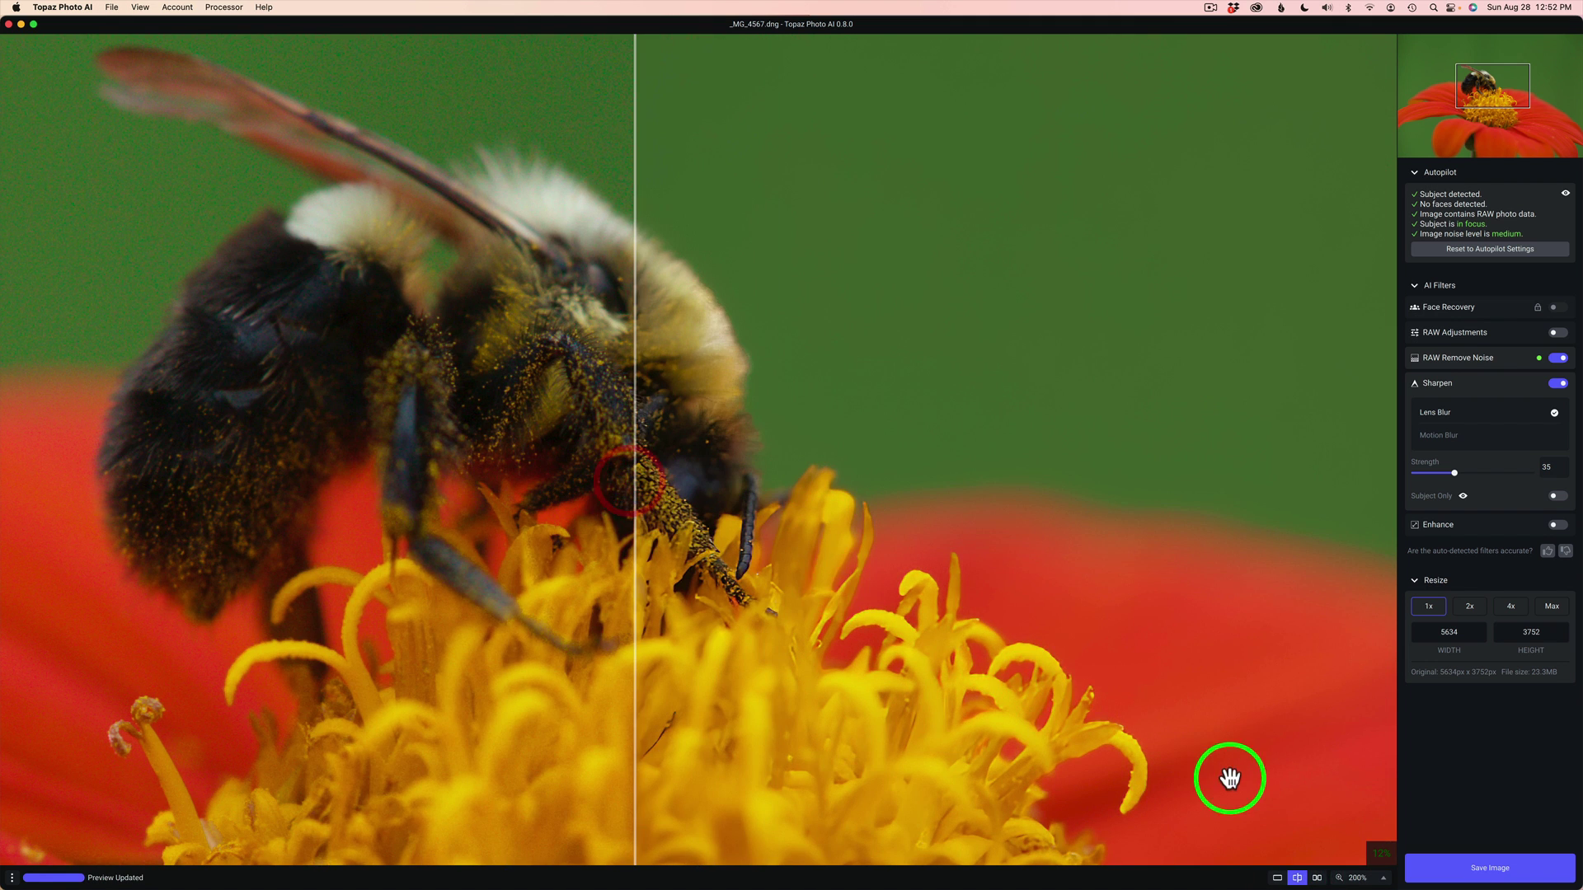
click(1277, 879)
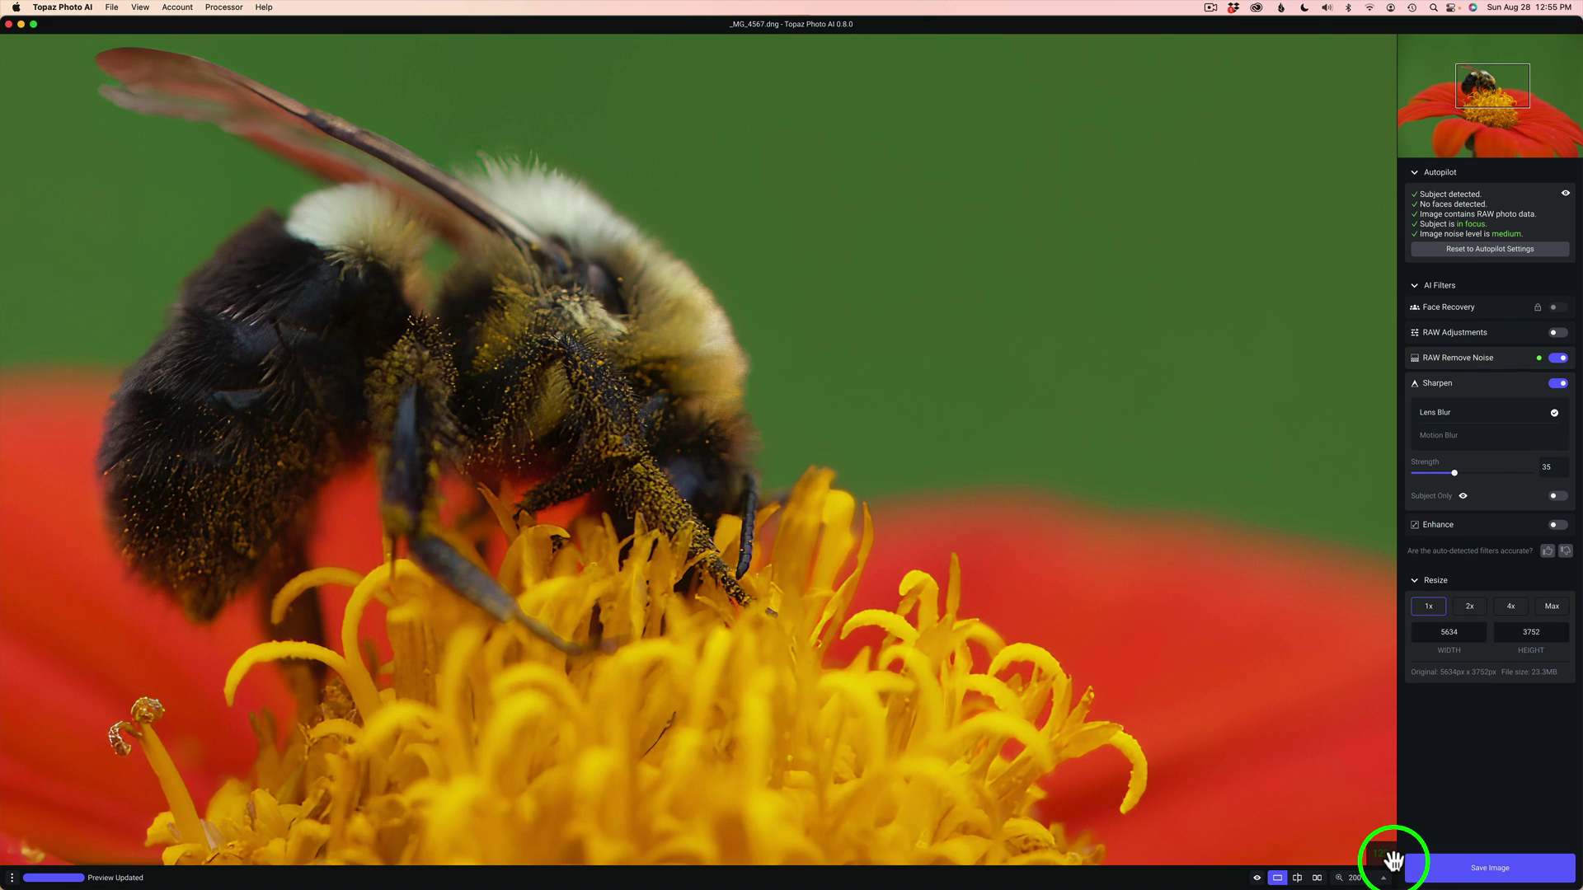
Save the image as a DNG in the original folder with the filename prefix PhotoAi.
click(1465, 872)
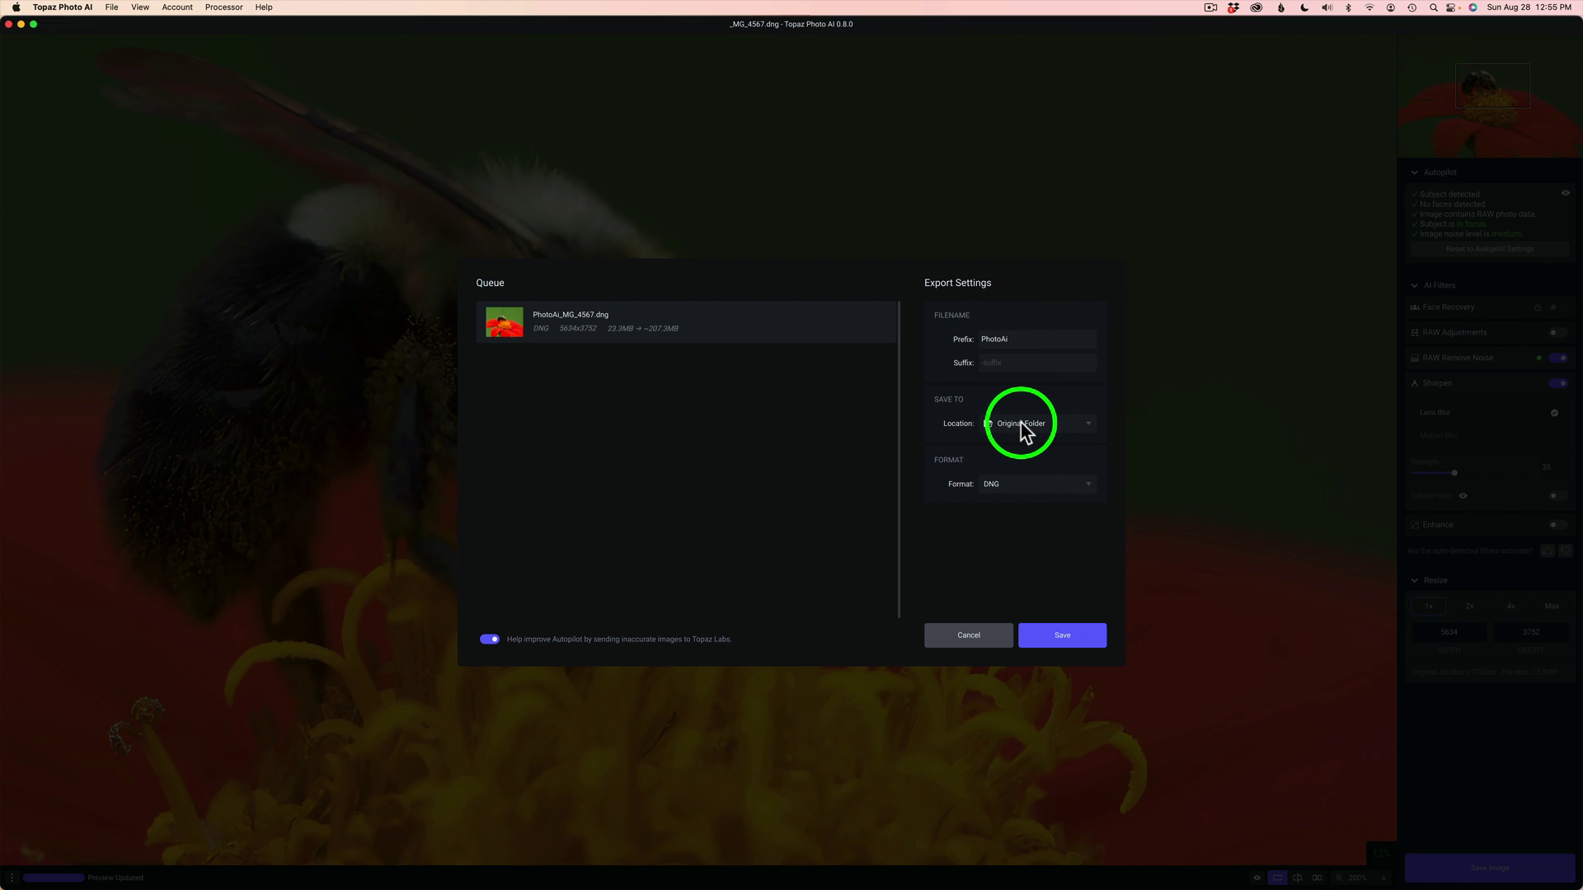
click(1041, 485)
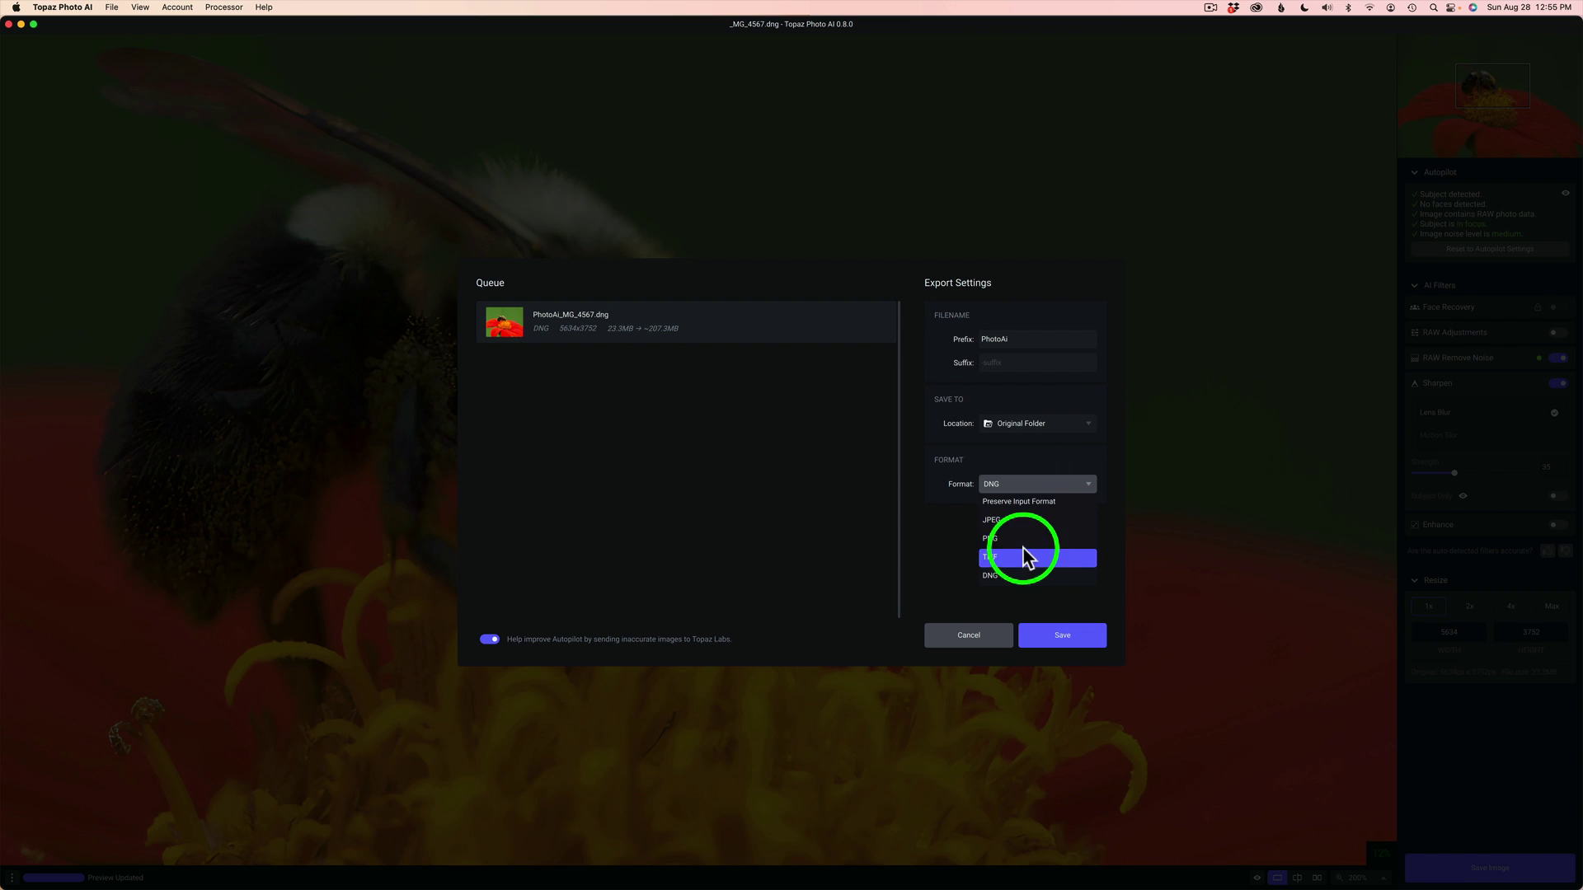
click(1007, 479)
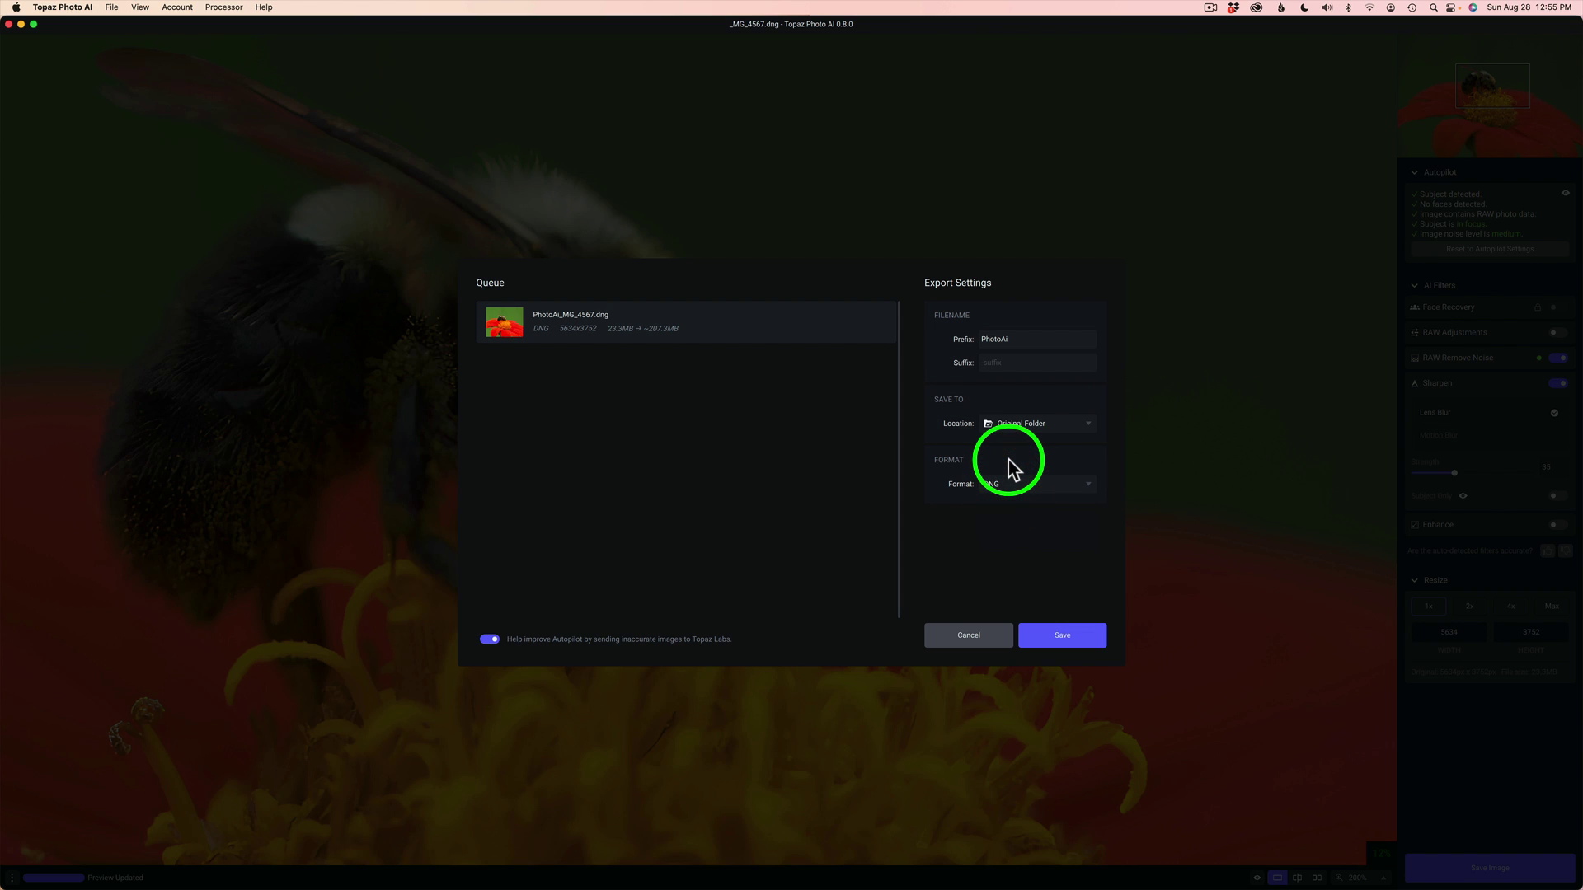
click(1075, 635)
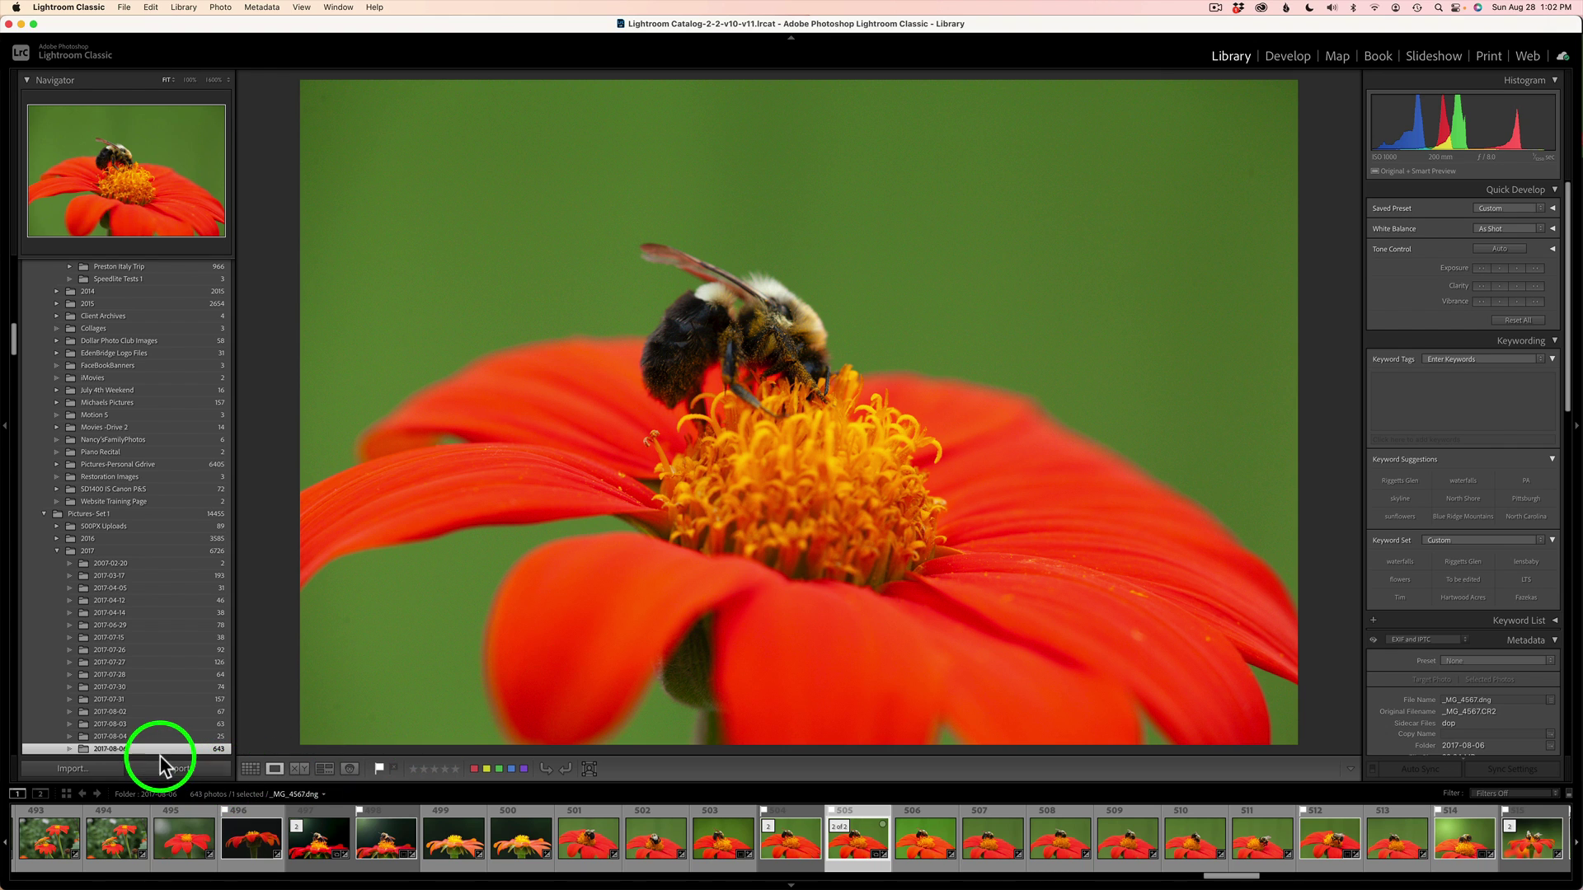
Switch to Lightroom Classic and synchronize the bee photo's 2017-08-06 folder, importing new photos and scanning for metadata updates.
mouse_move(157, 752)
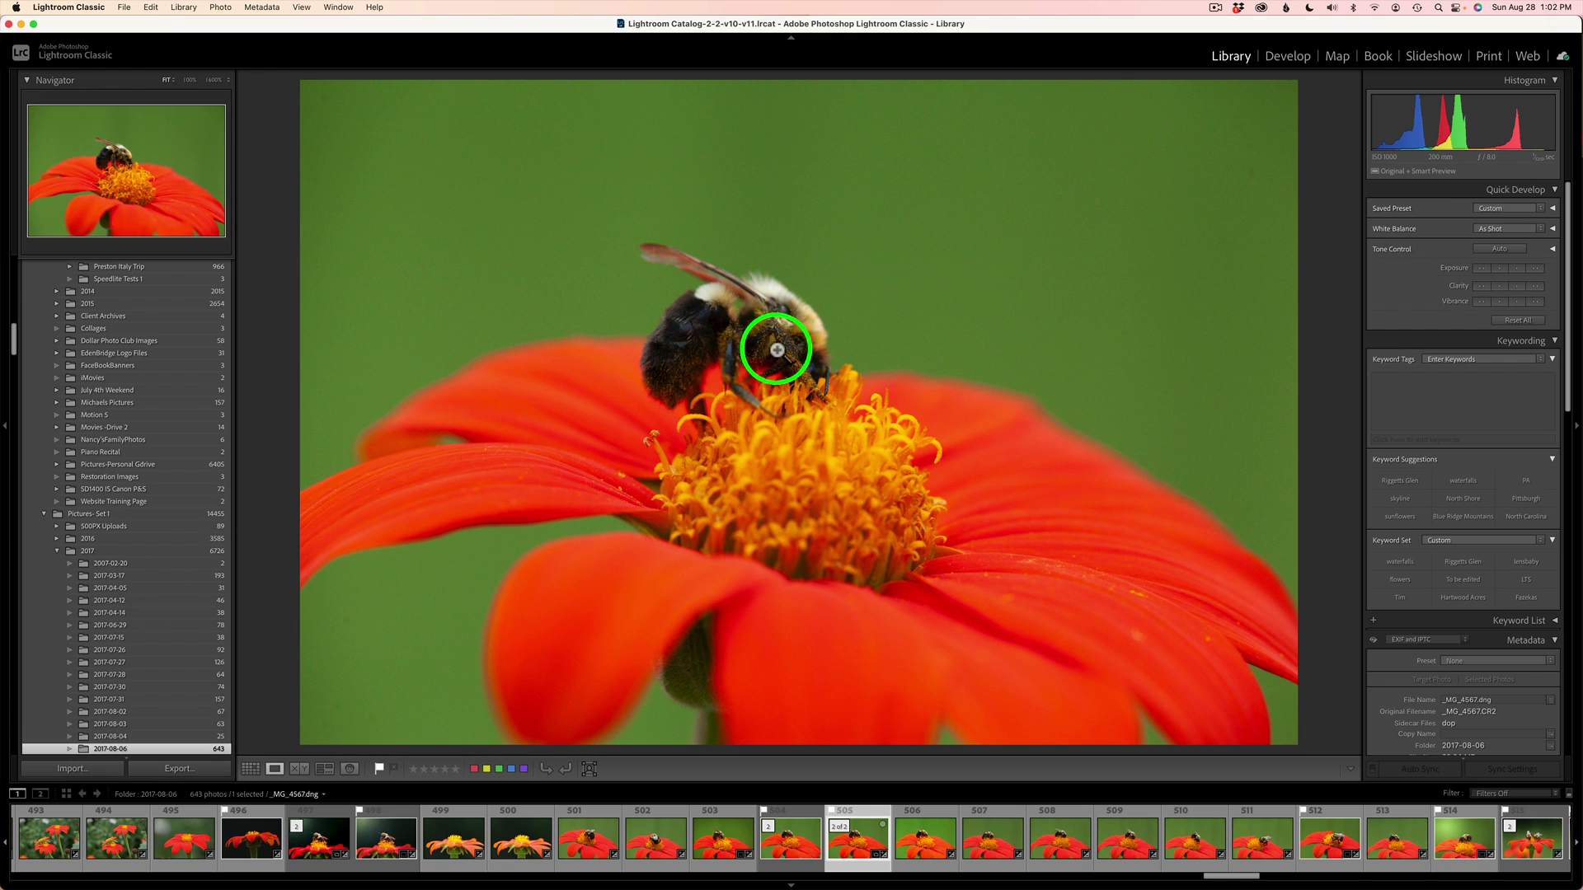
right_click(776, 350)
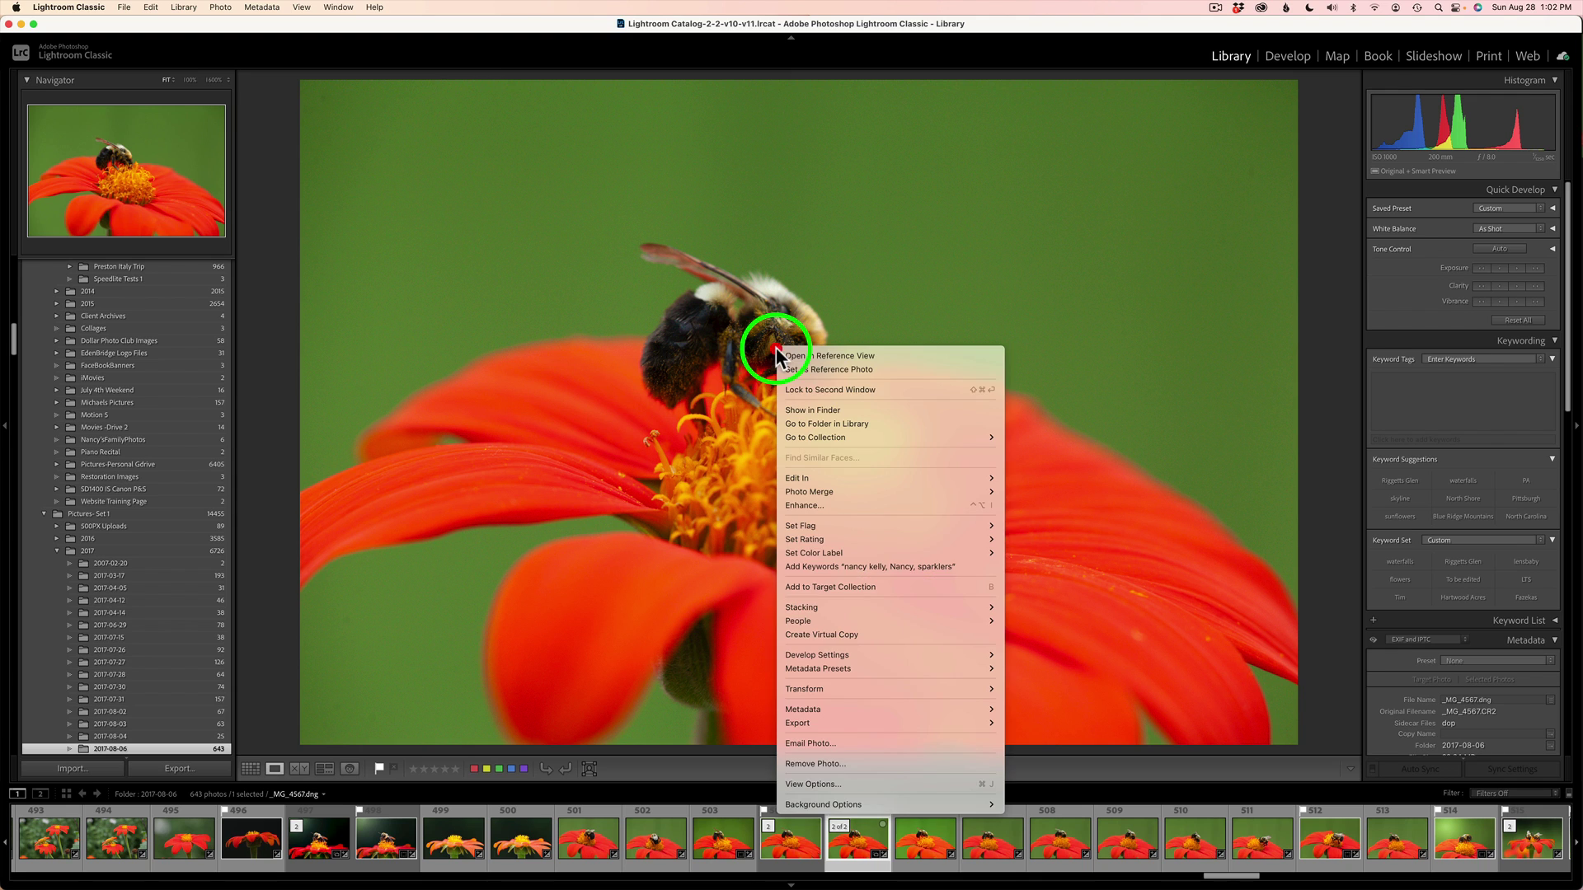
click(808, 424)
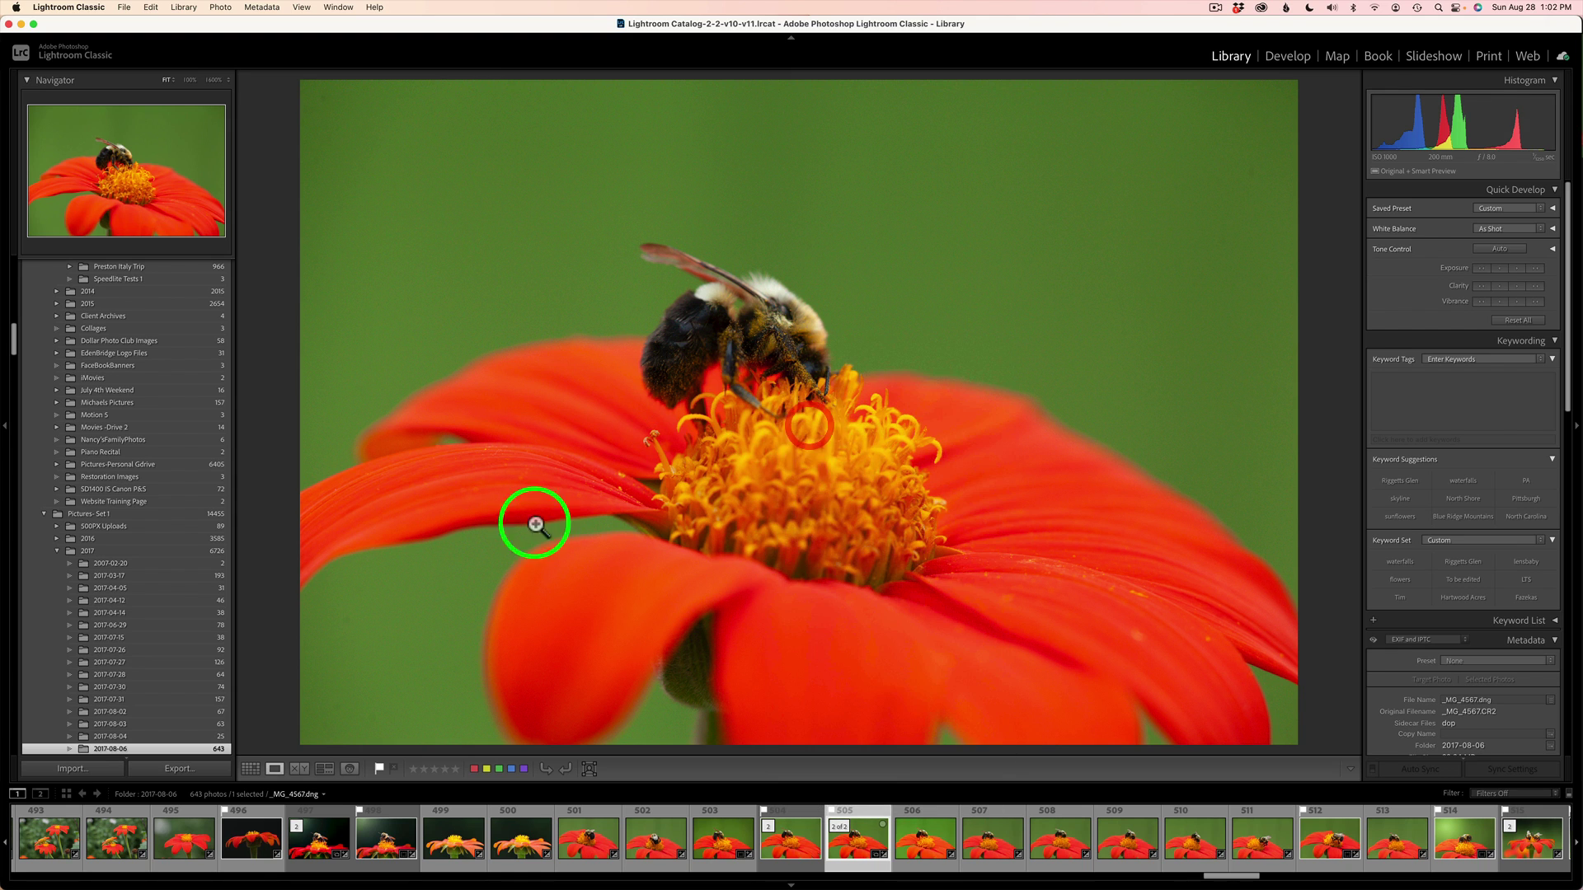
right_click(151, 752)
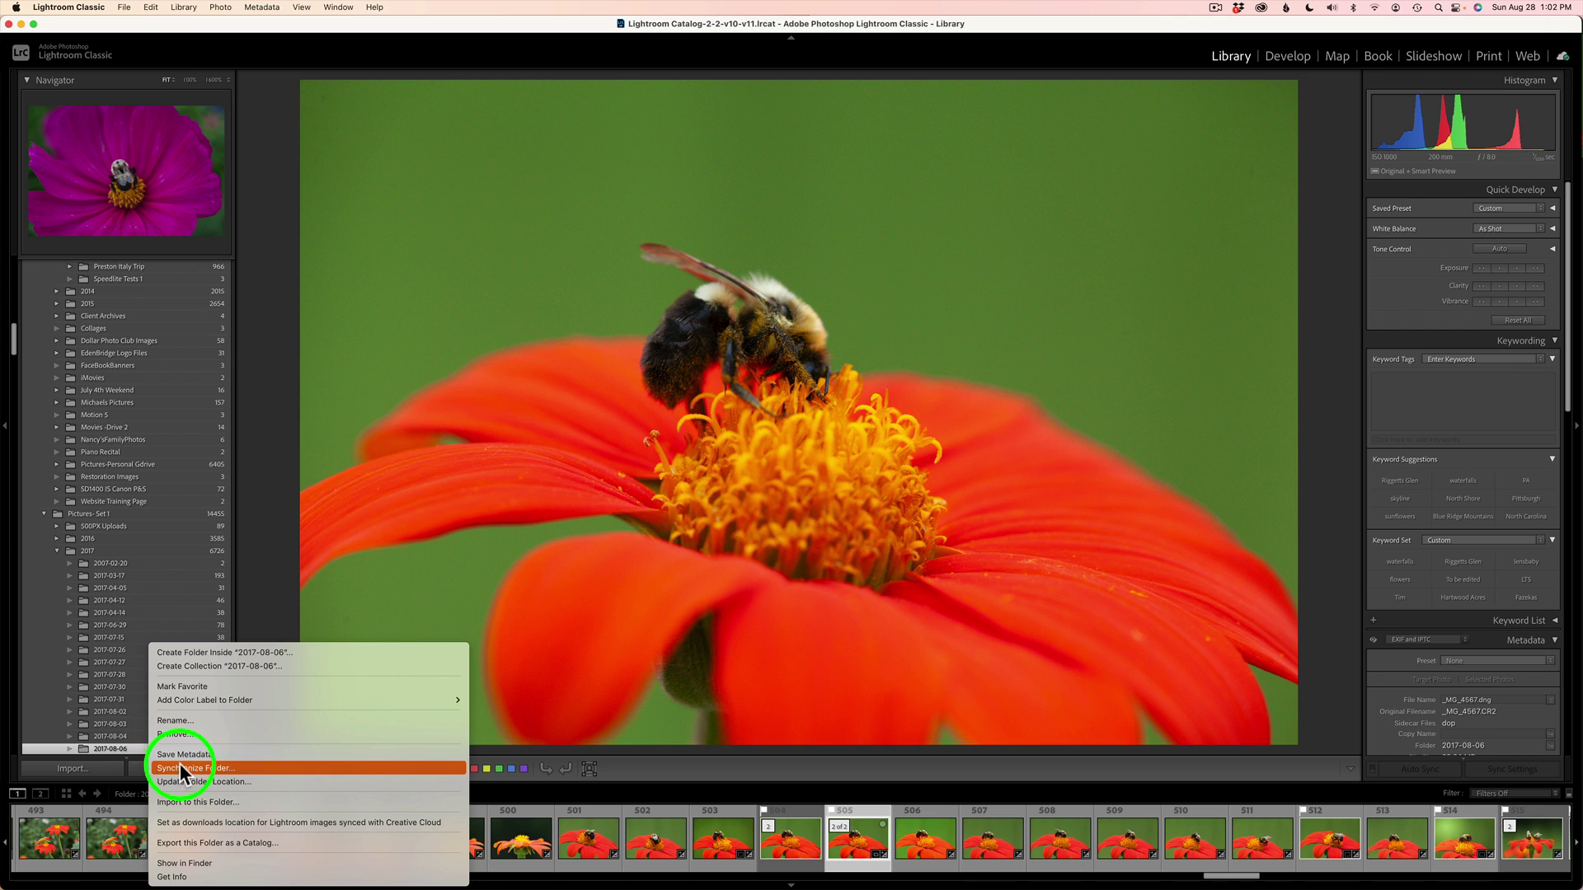
click(184, 766)
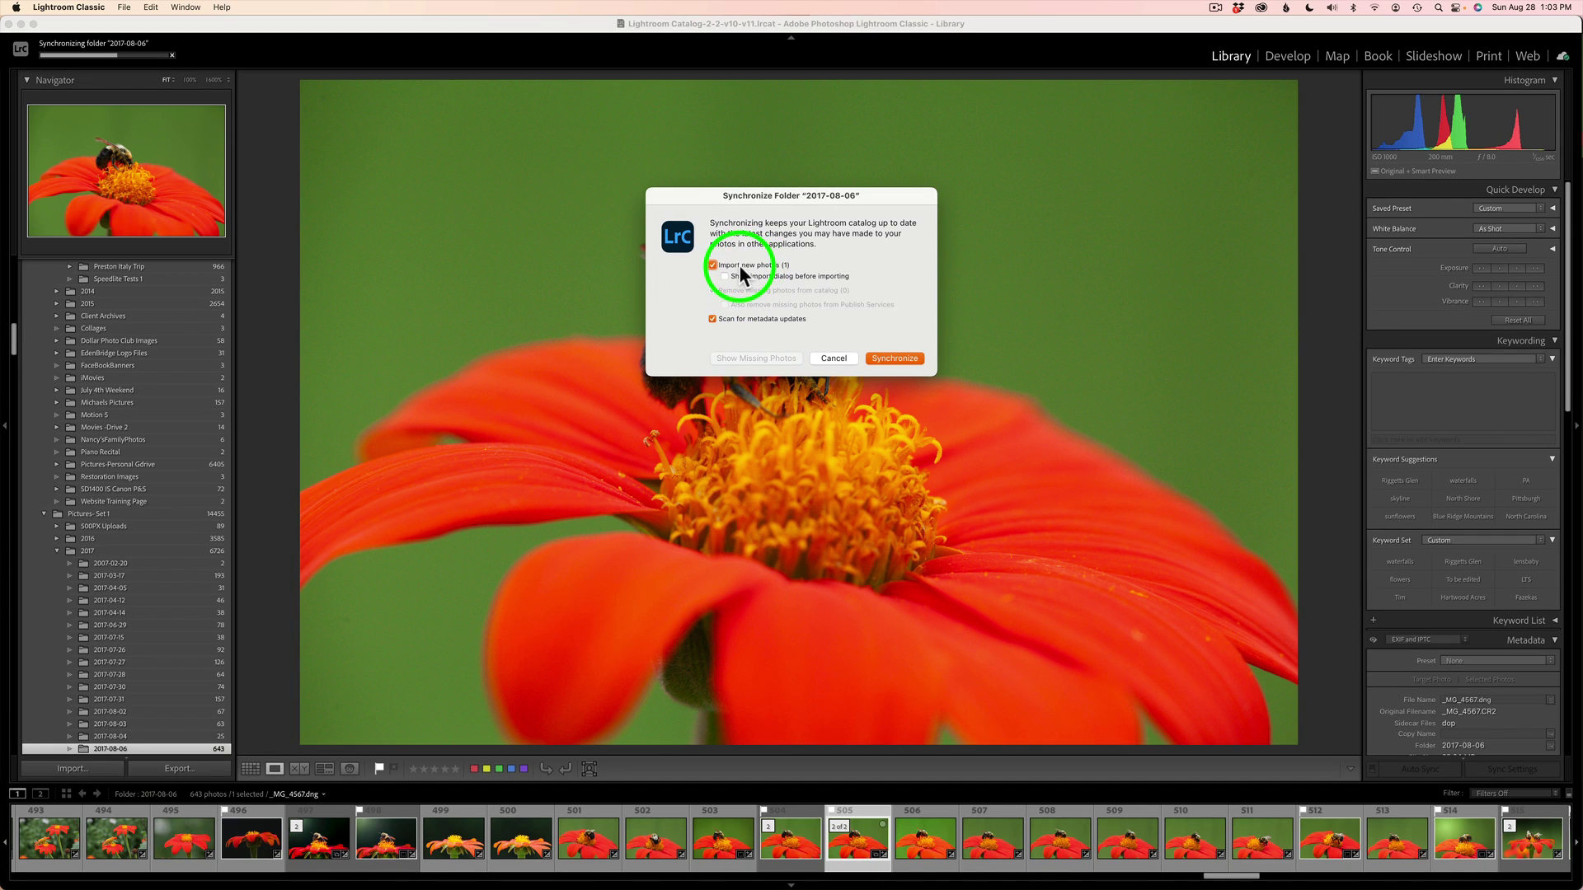
click(902, 357)
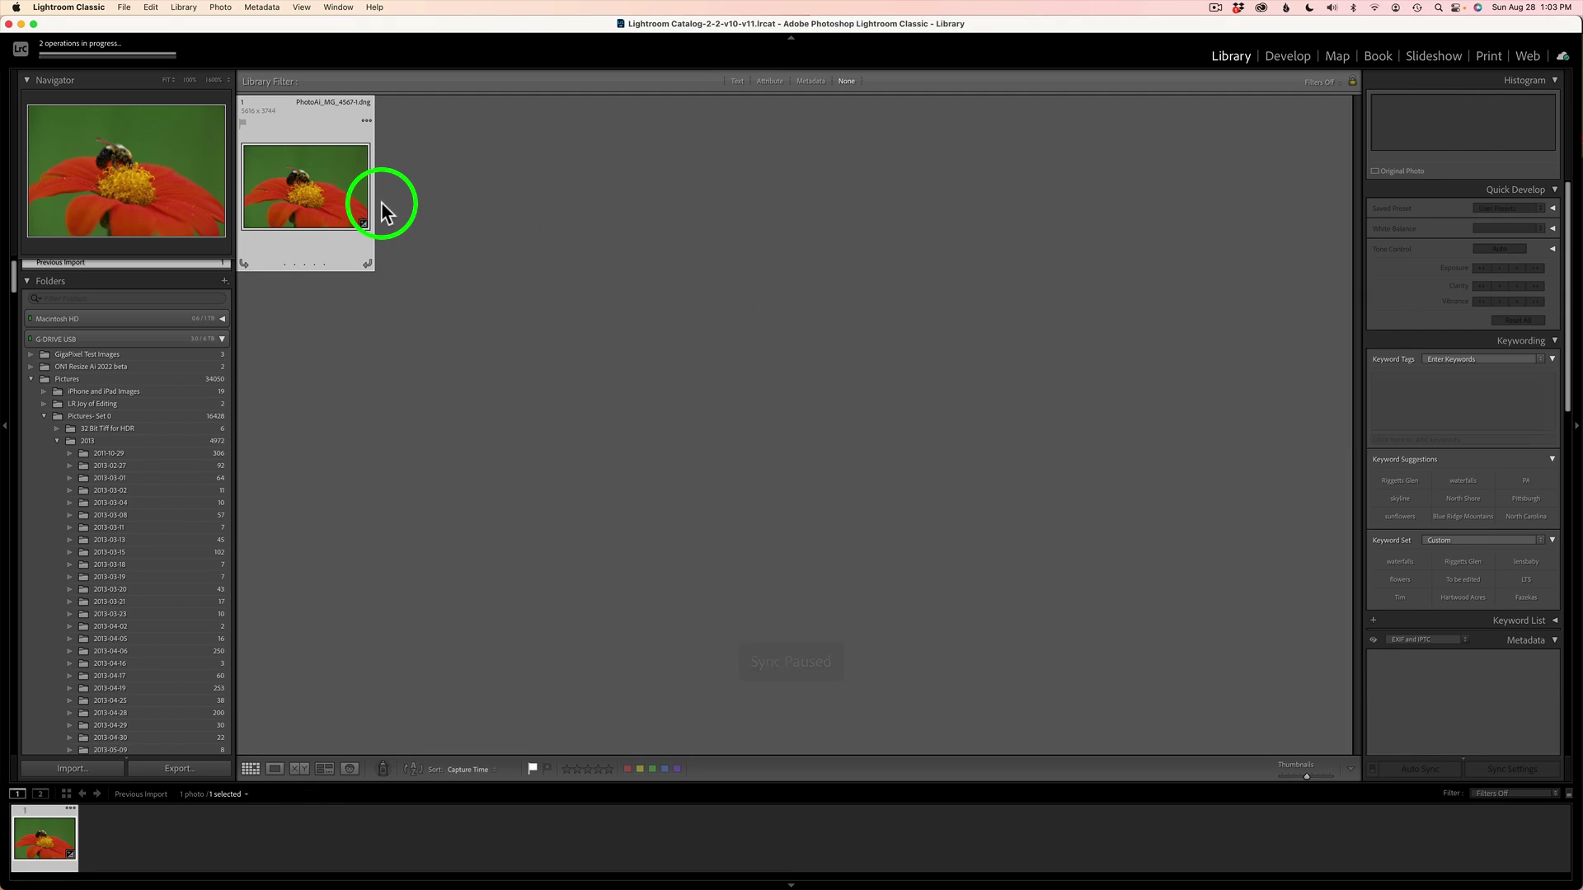
Show the imported PhotoAi_MG_4567-1.dng in its folder in the Library.
click(331, 184)
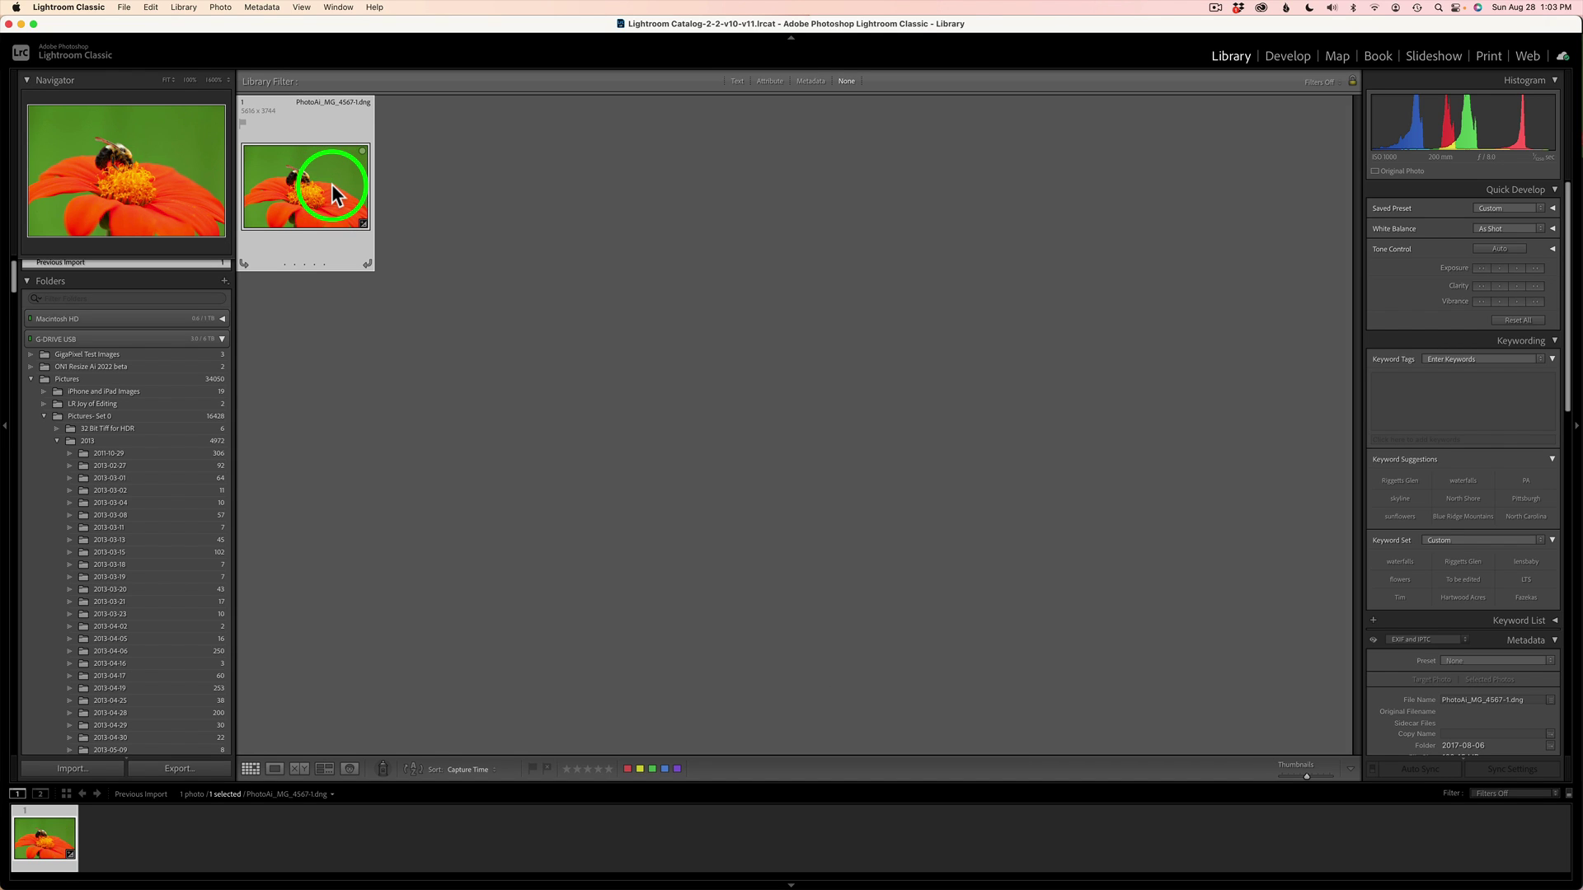
right_click(332, 185)
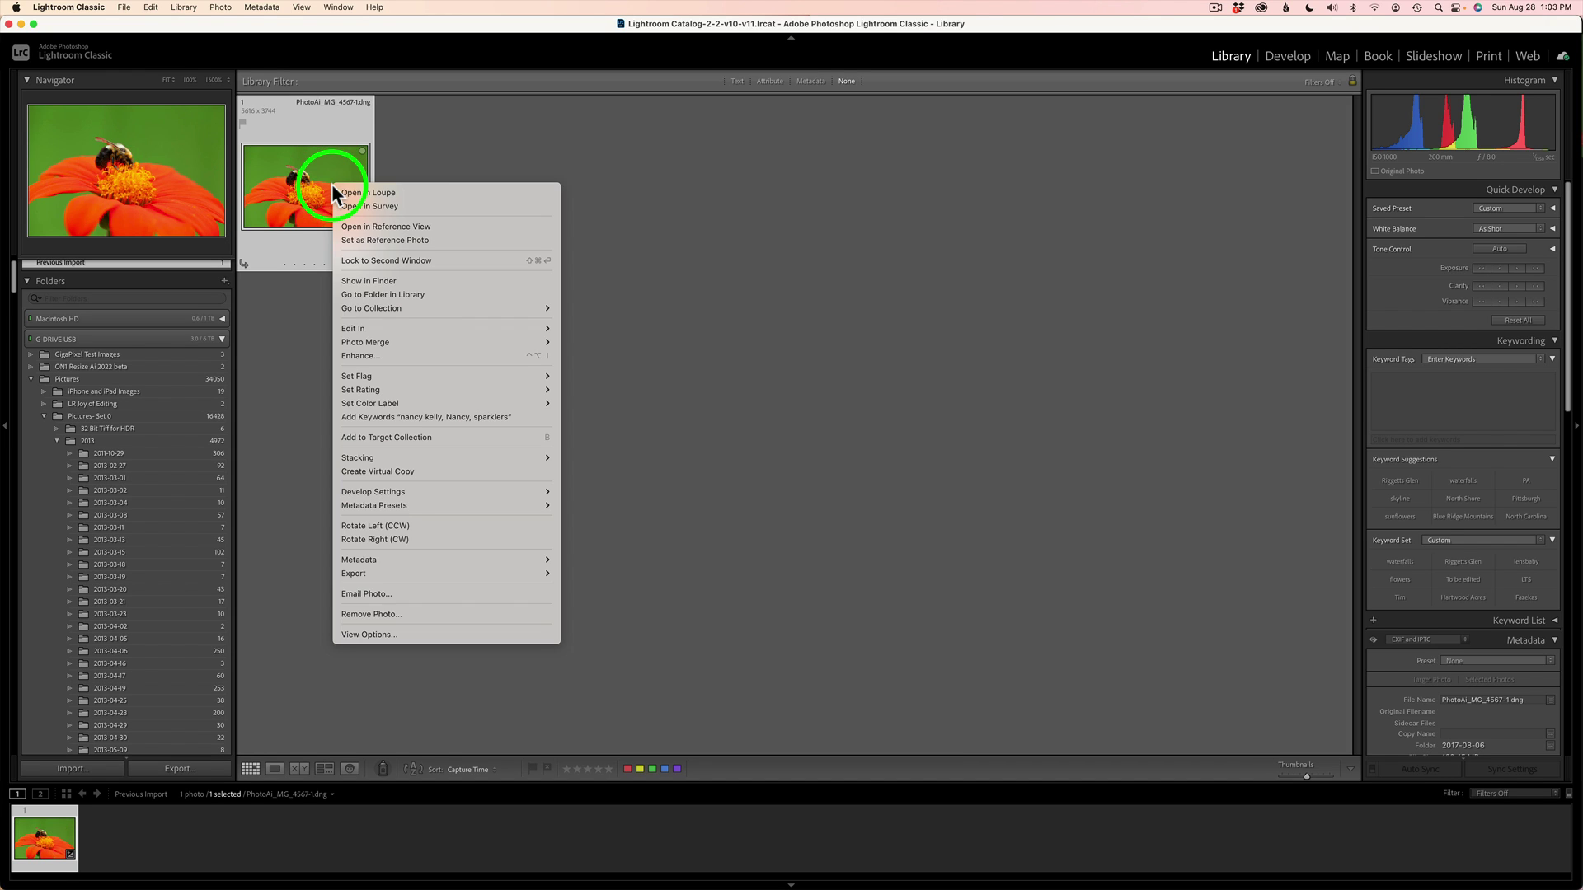
click(398, 295)
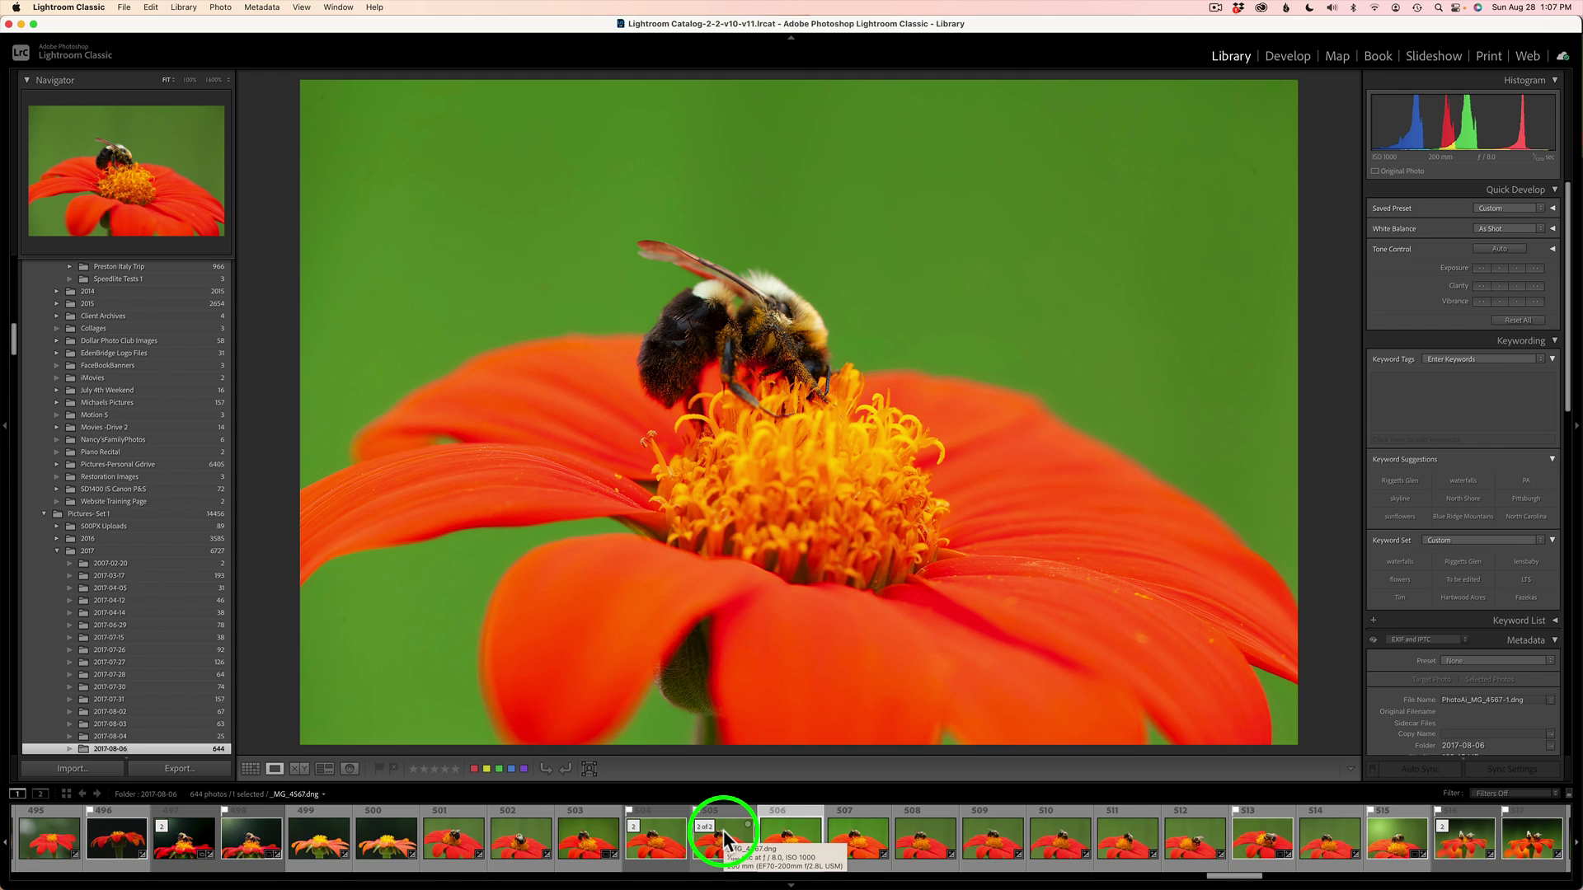
Compare the Photo AI DNG side by side with the original _MG_4567.dng at 1600% zoom on the bee and green background.
super+click(724, 841)
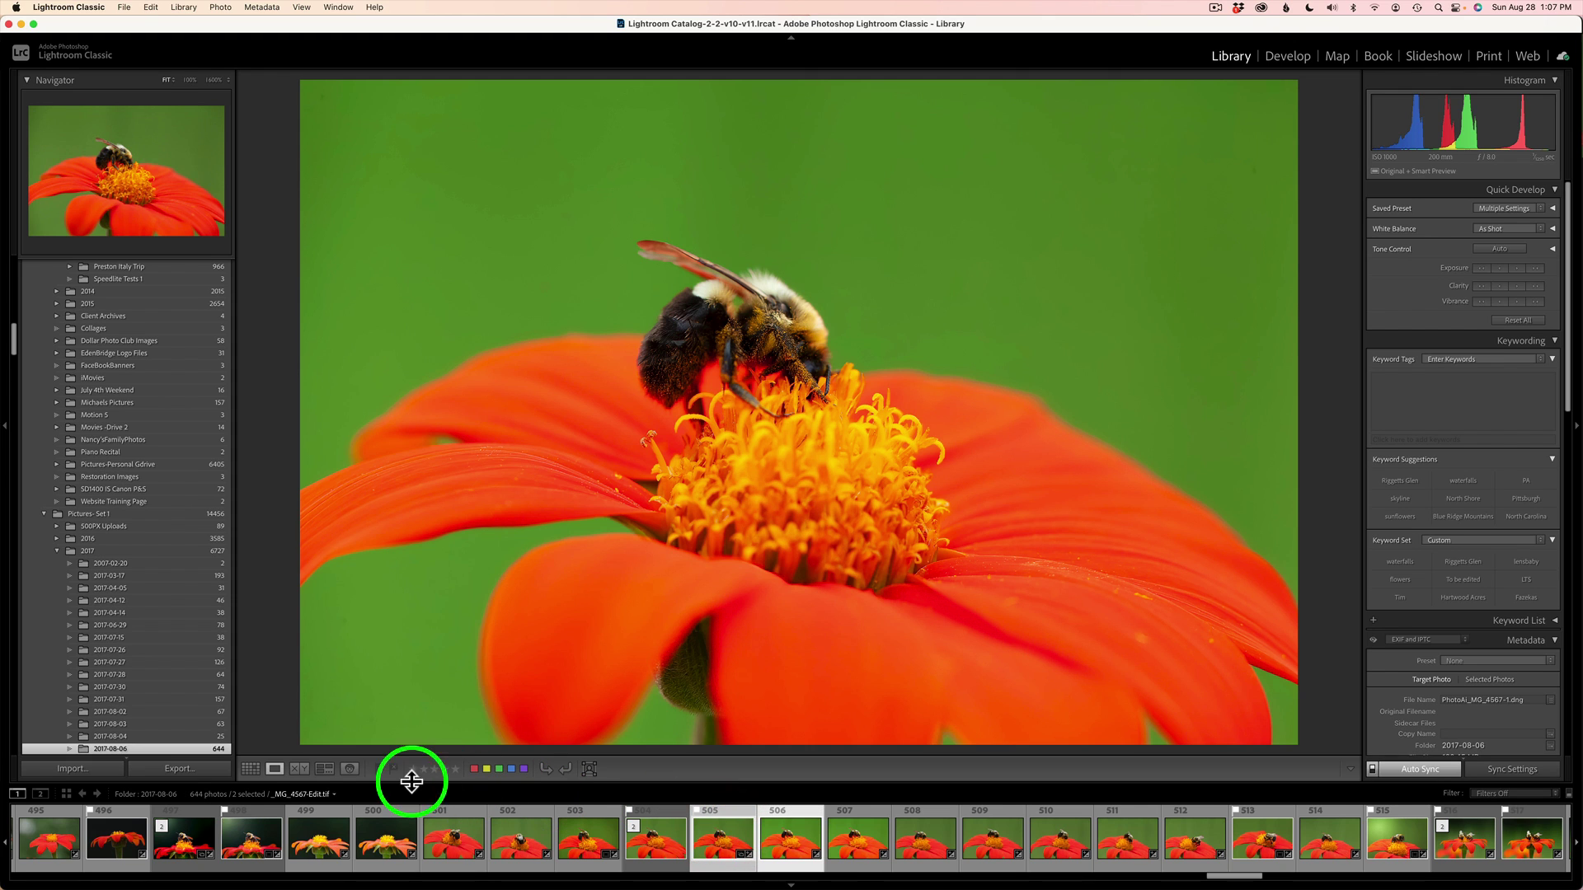
click(298, 769)
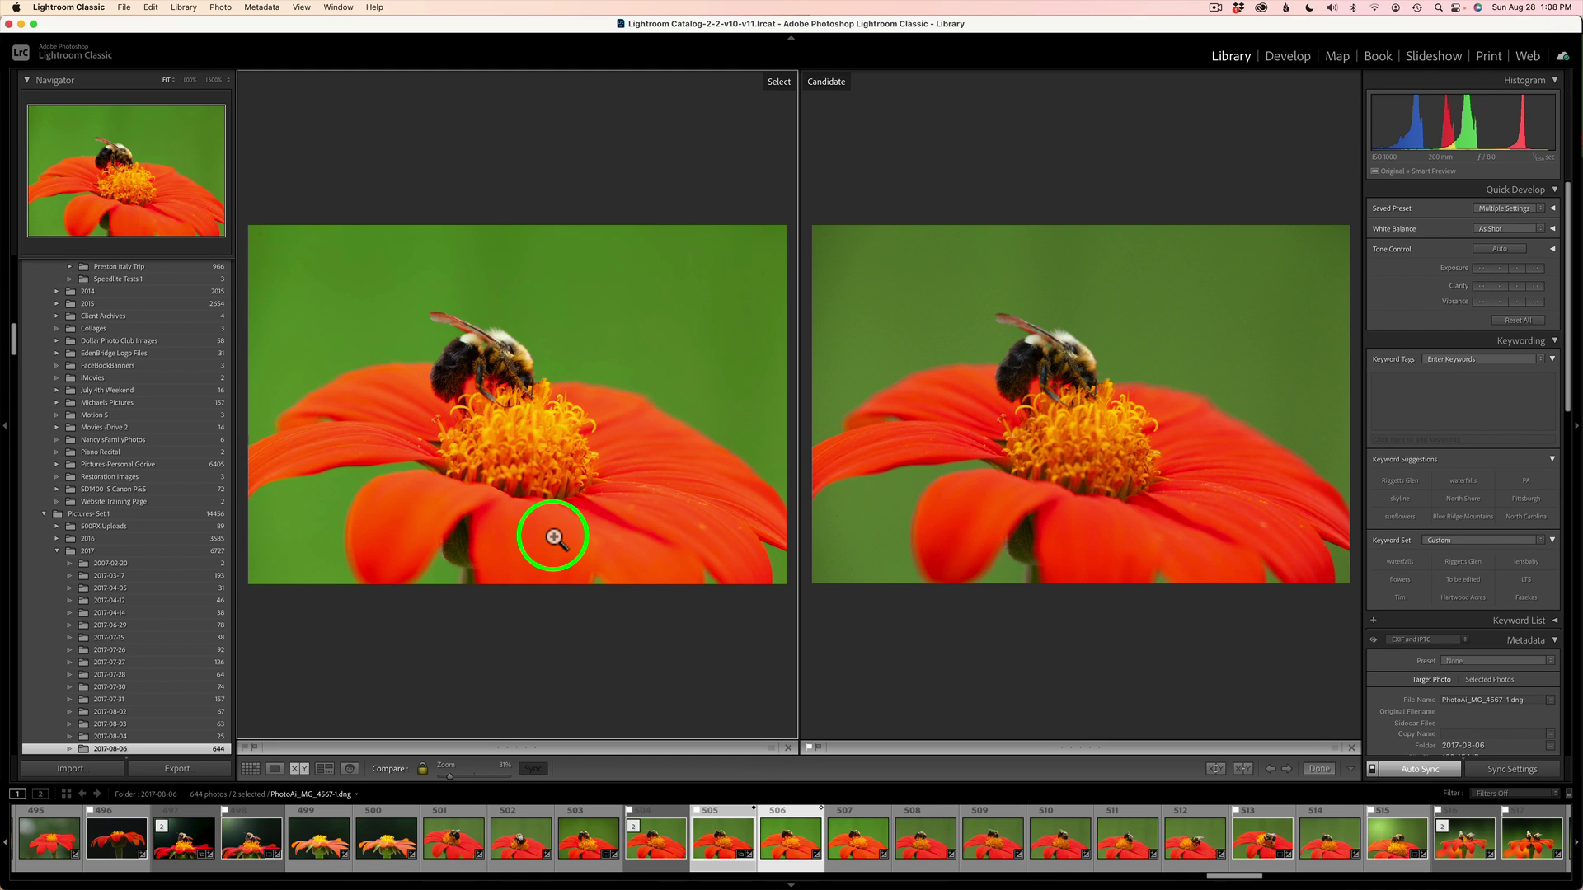
click(520, 356)
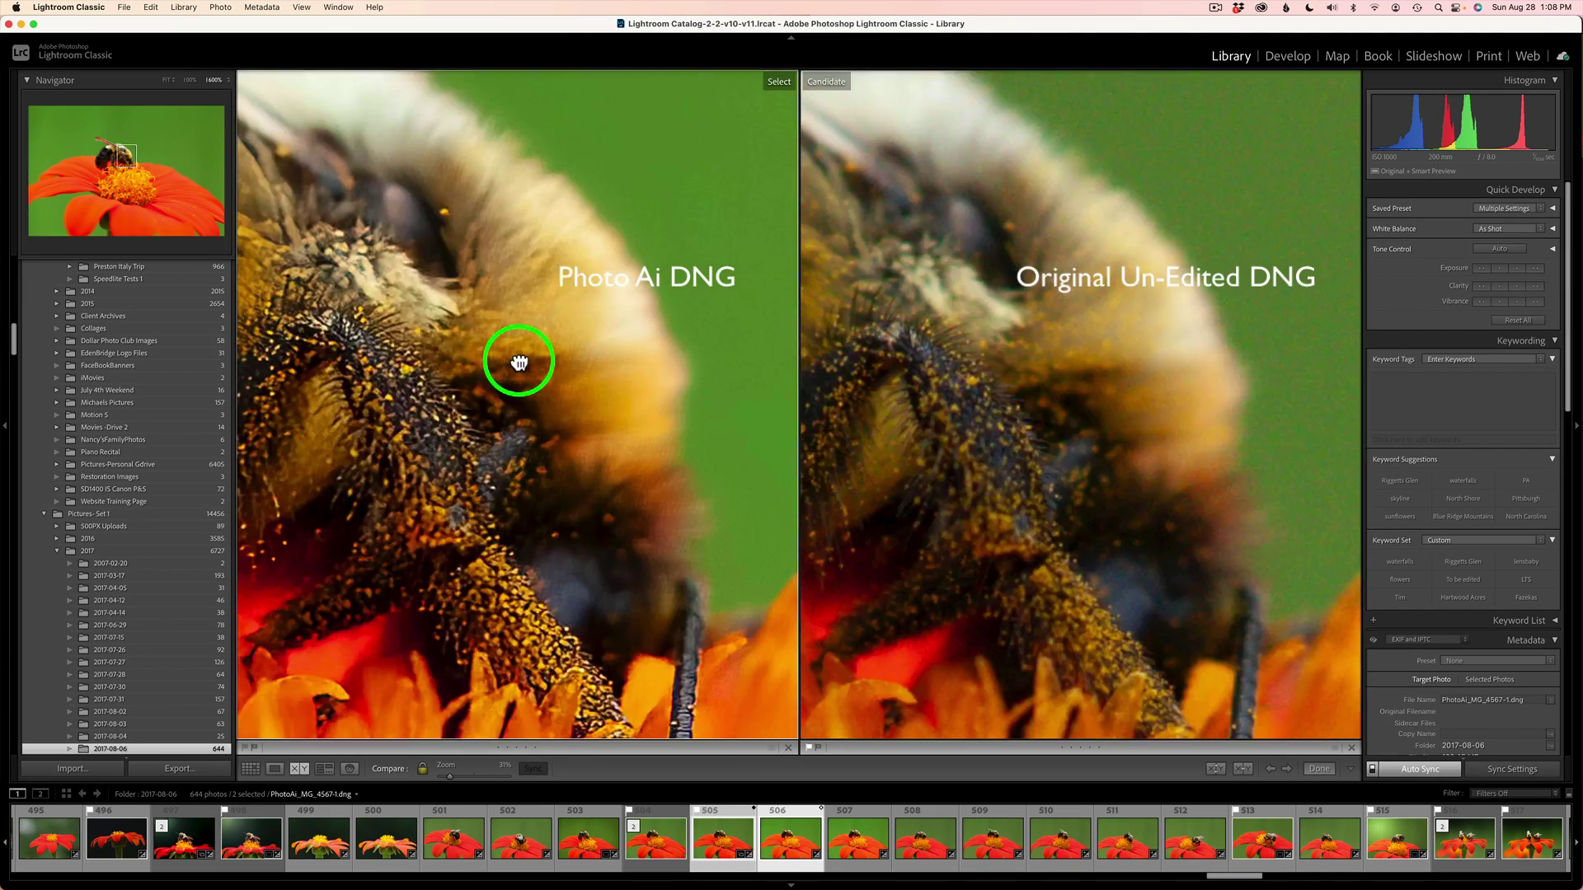
drag(548, 354, 580, 507)
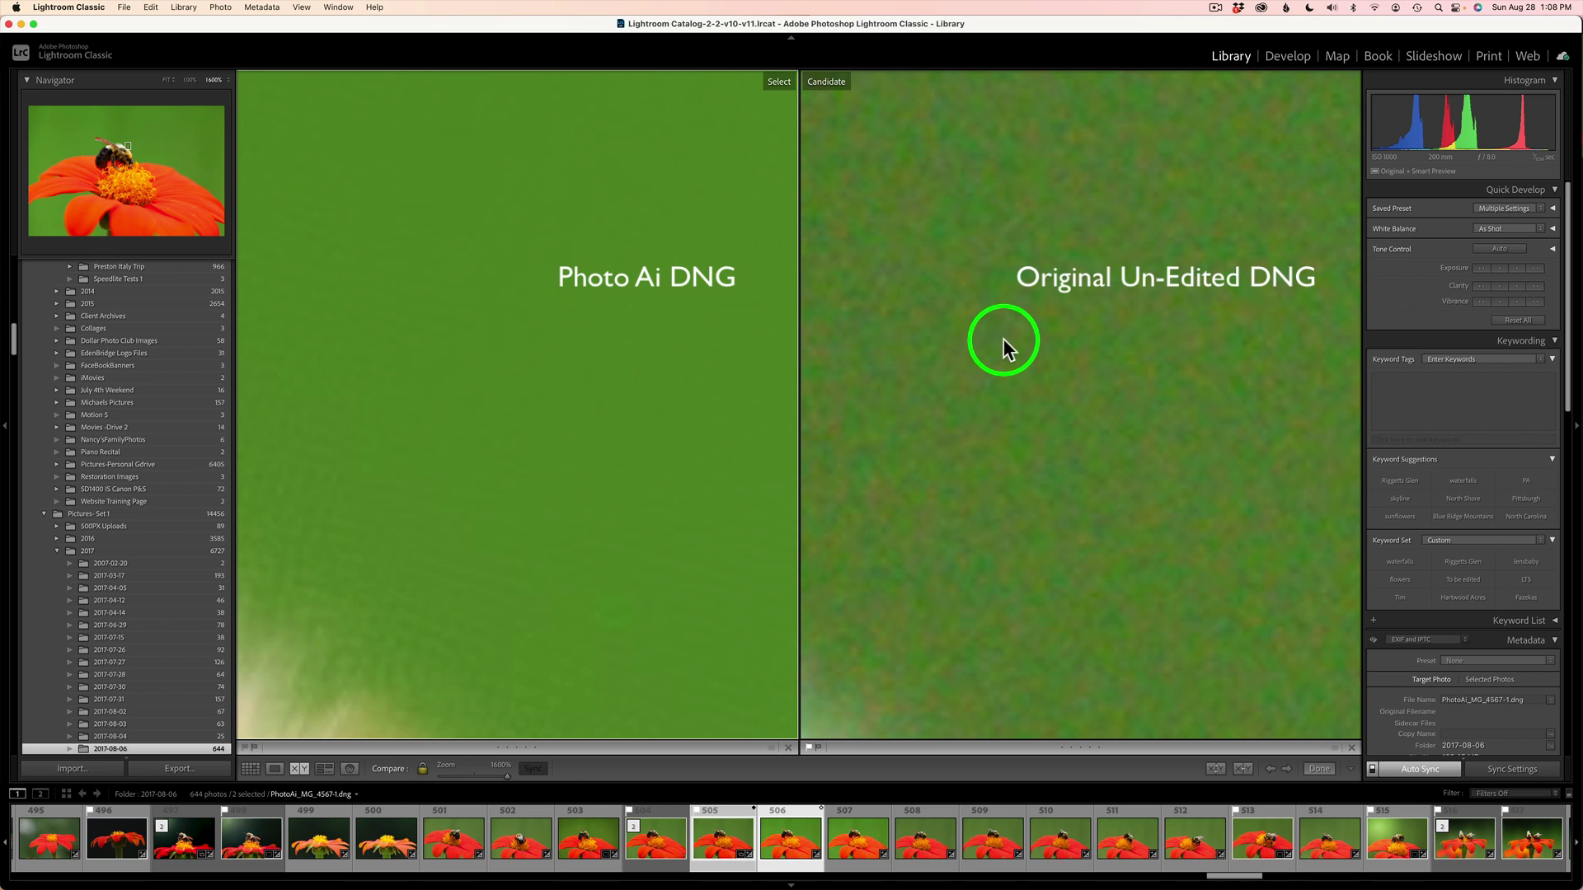
Compare the Photo AI DNG and the original DNG side by side, first as whole images and again at 100% zoom on the bee.
click(625, 464)
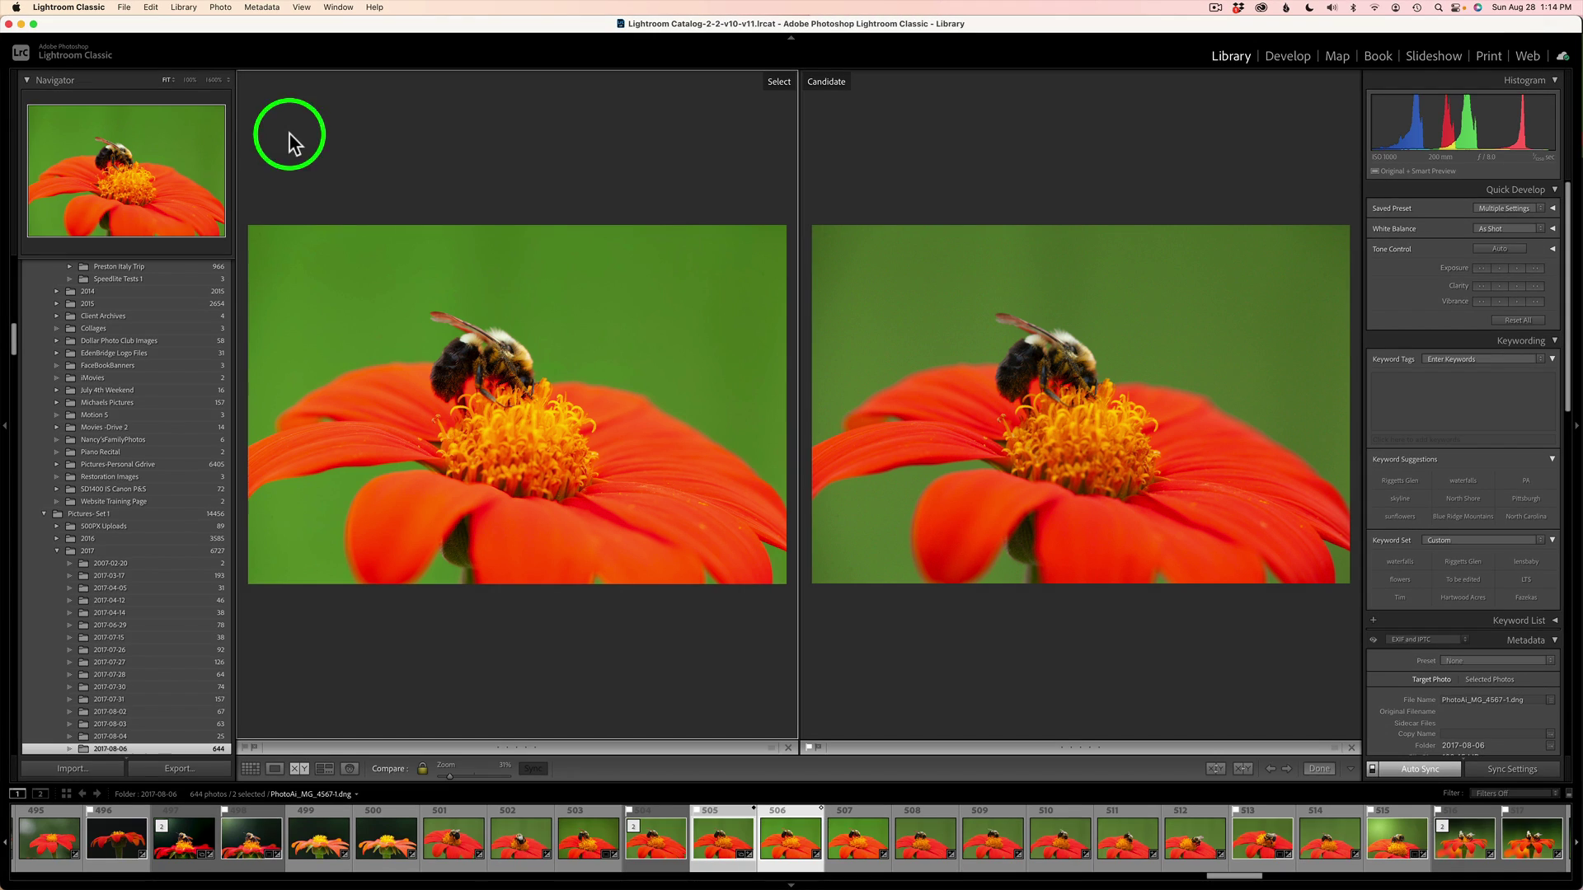
click(190, 80)
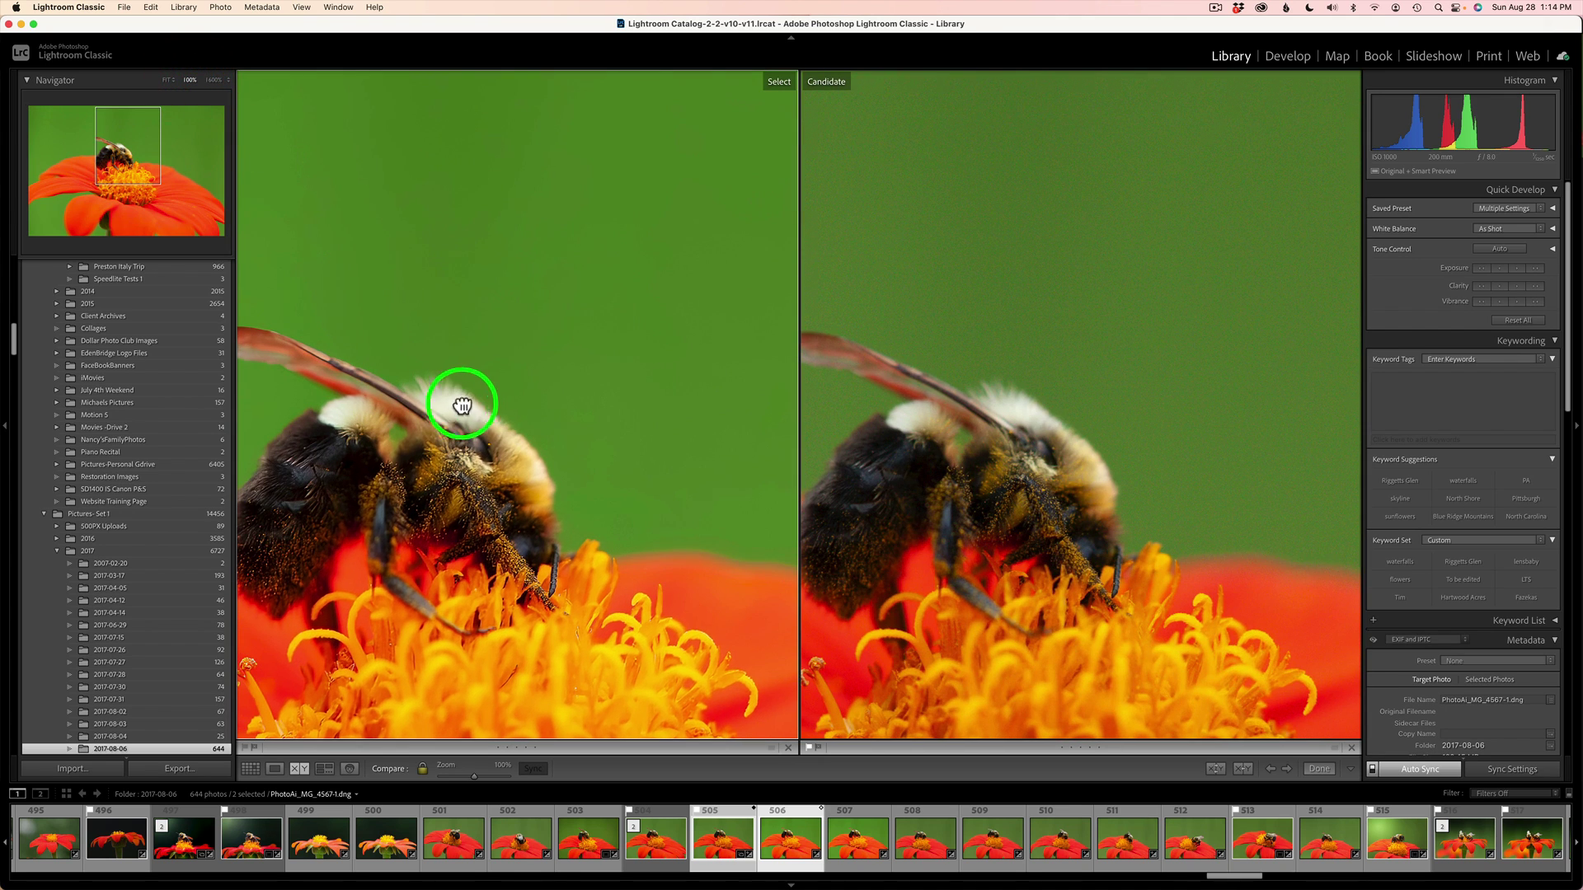
drag(459, 407, 605, 312)
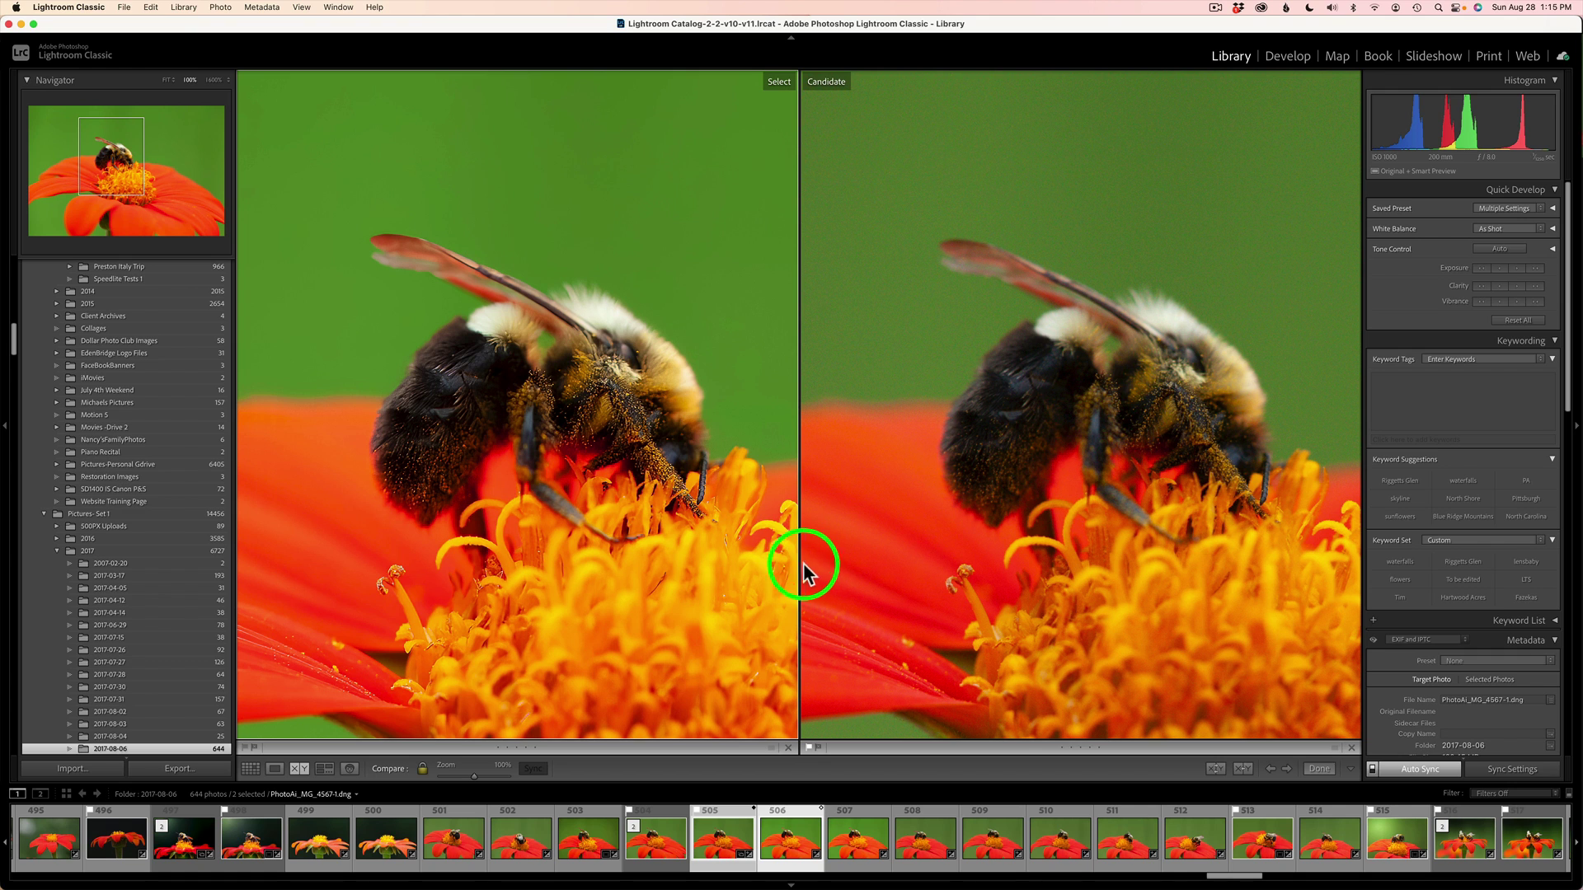
Open only PhotoAi_MG_4567-1.dng in the Develop module and show its Basic adjustments to check the profile setting.
click(274, 768)
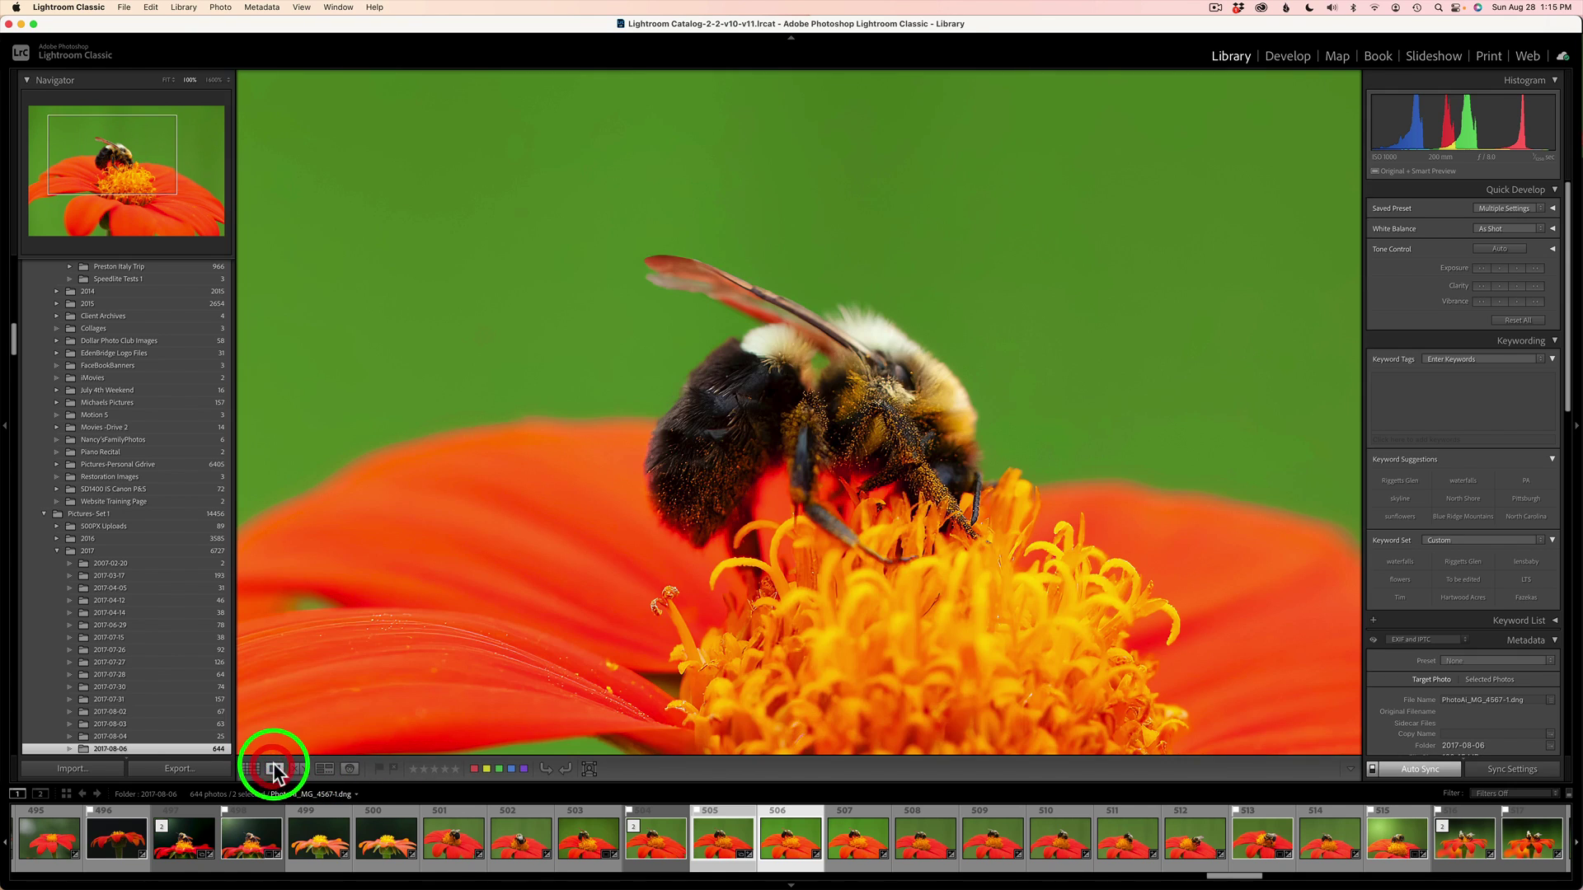
click(789, 845)
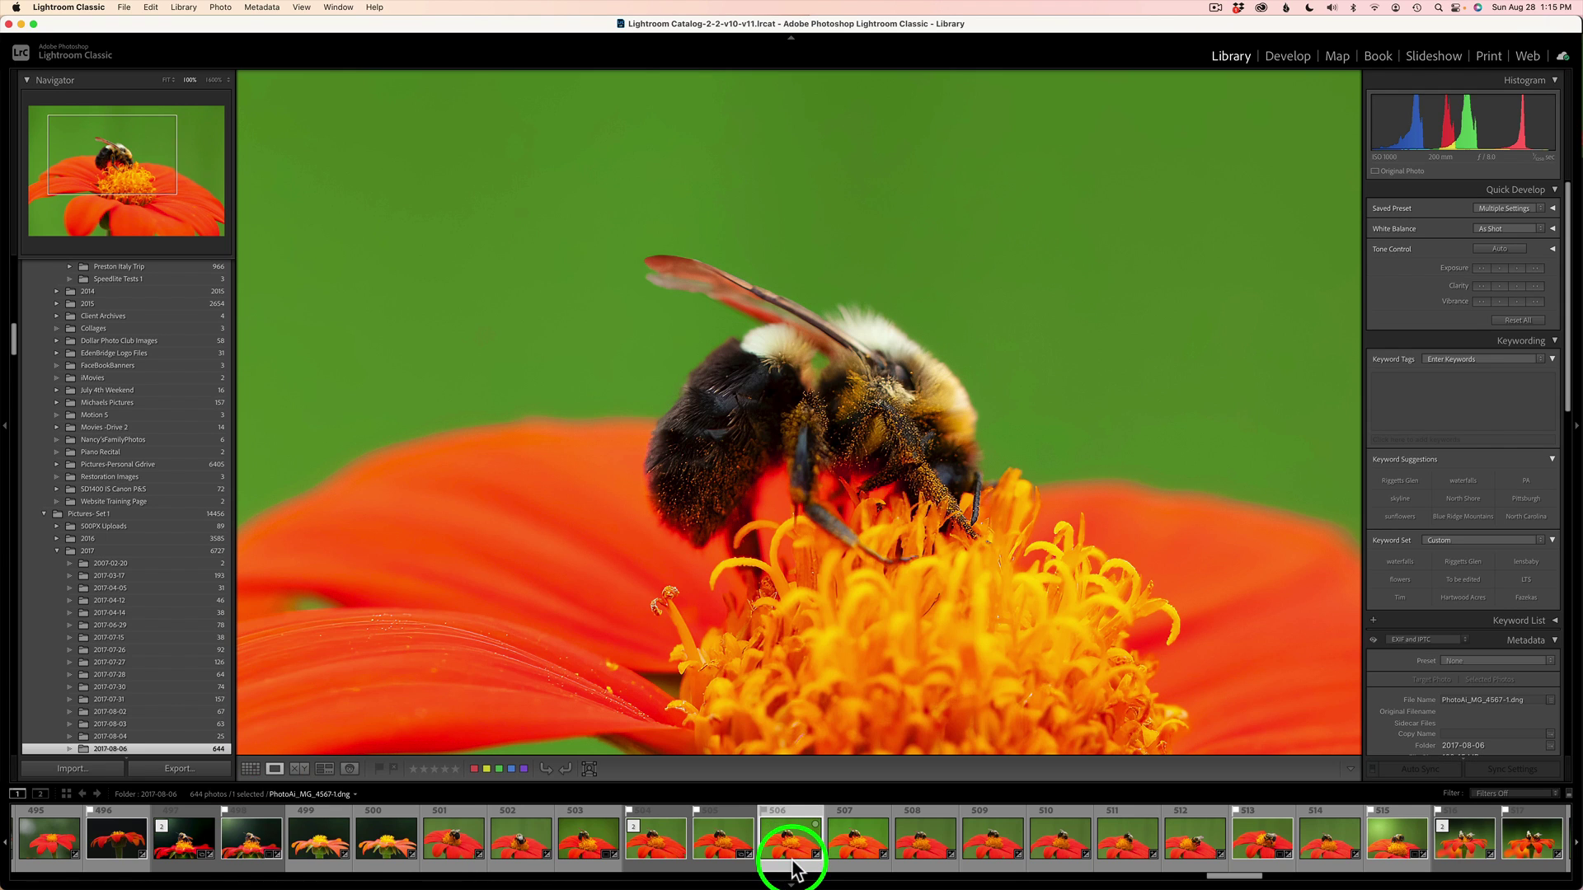
click(1291, 57)
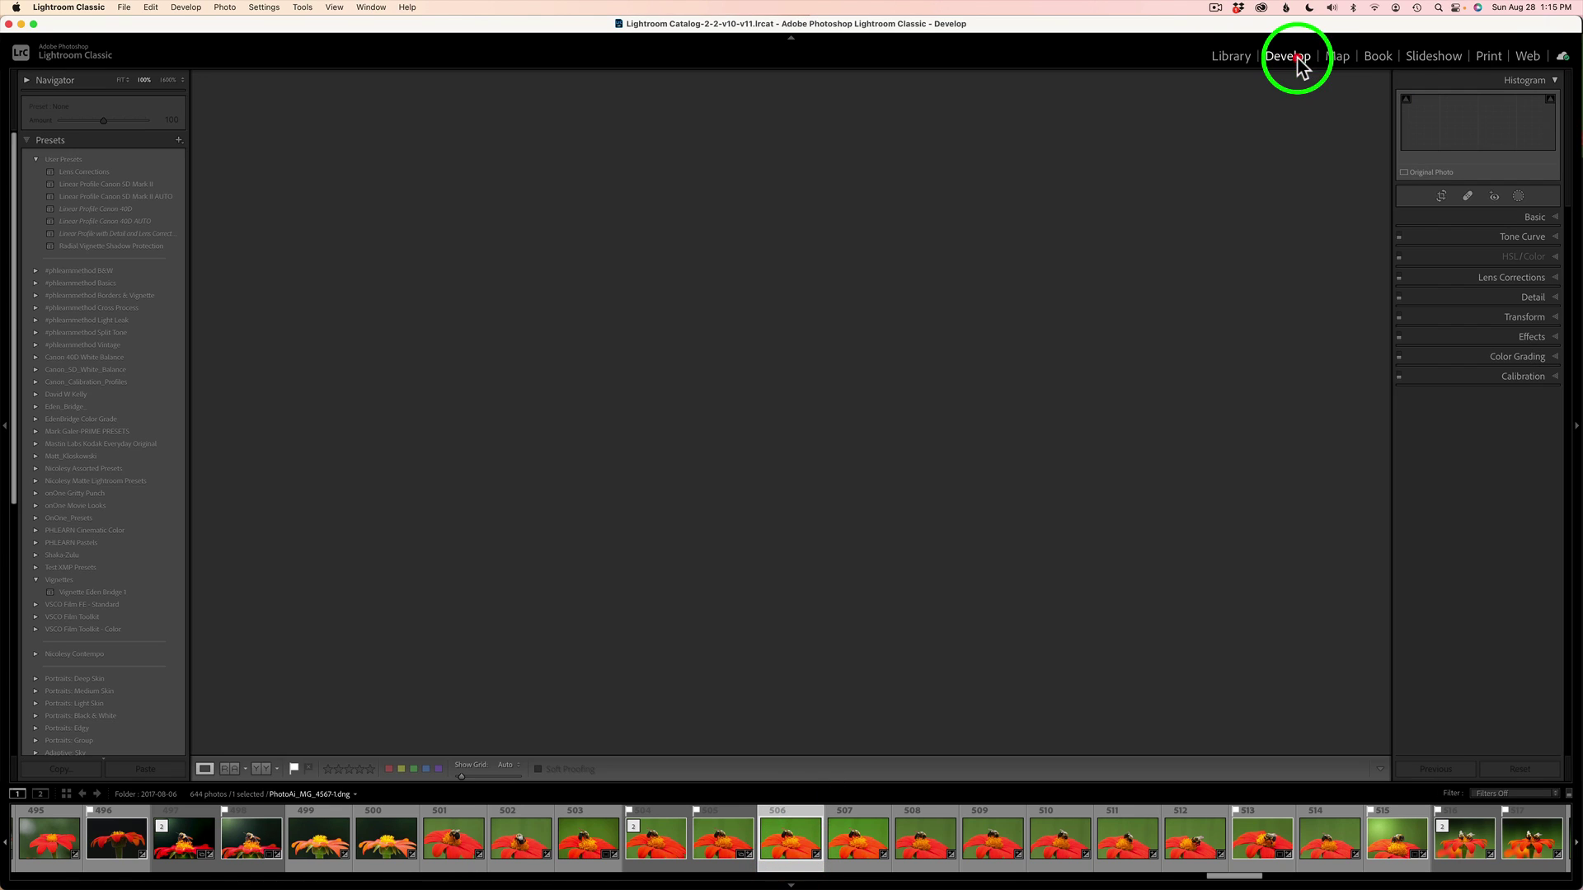
click(1517, 219)
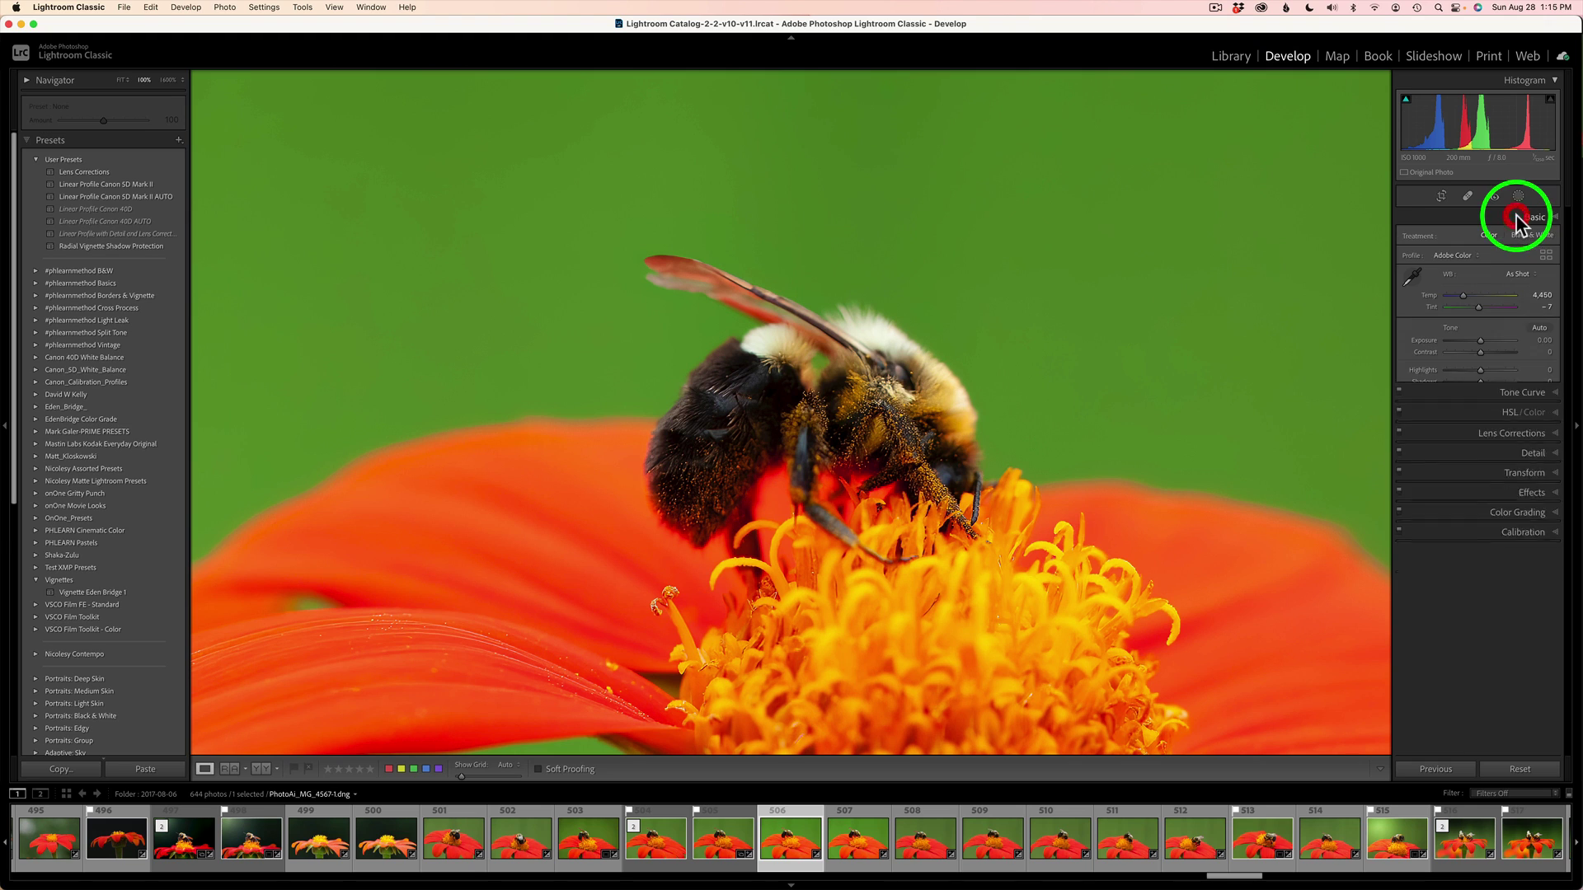
click(1461, 255)
click(1460, 235)
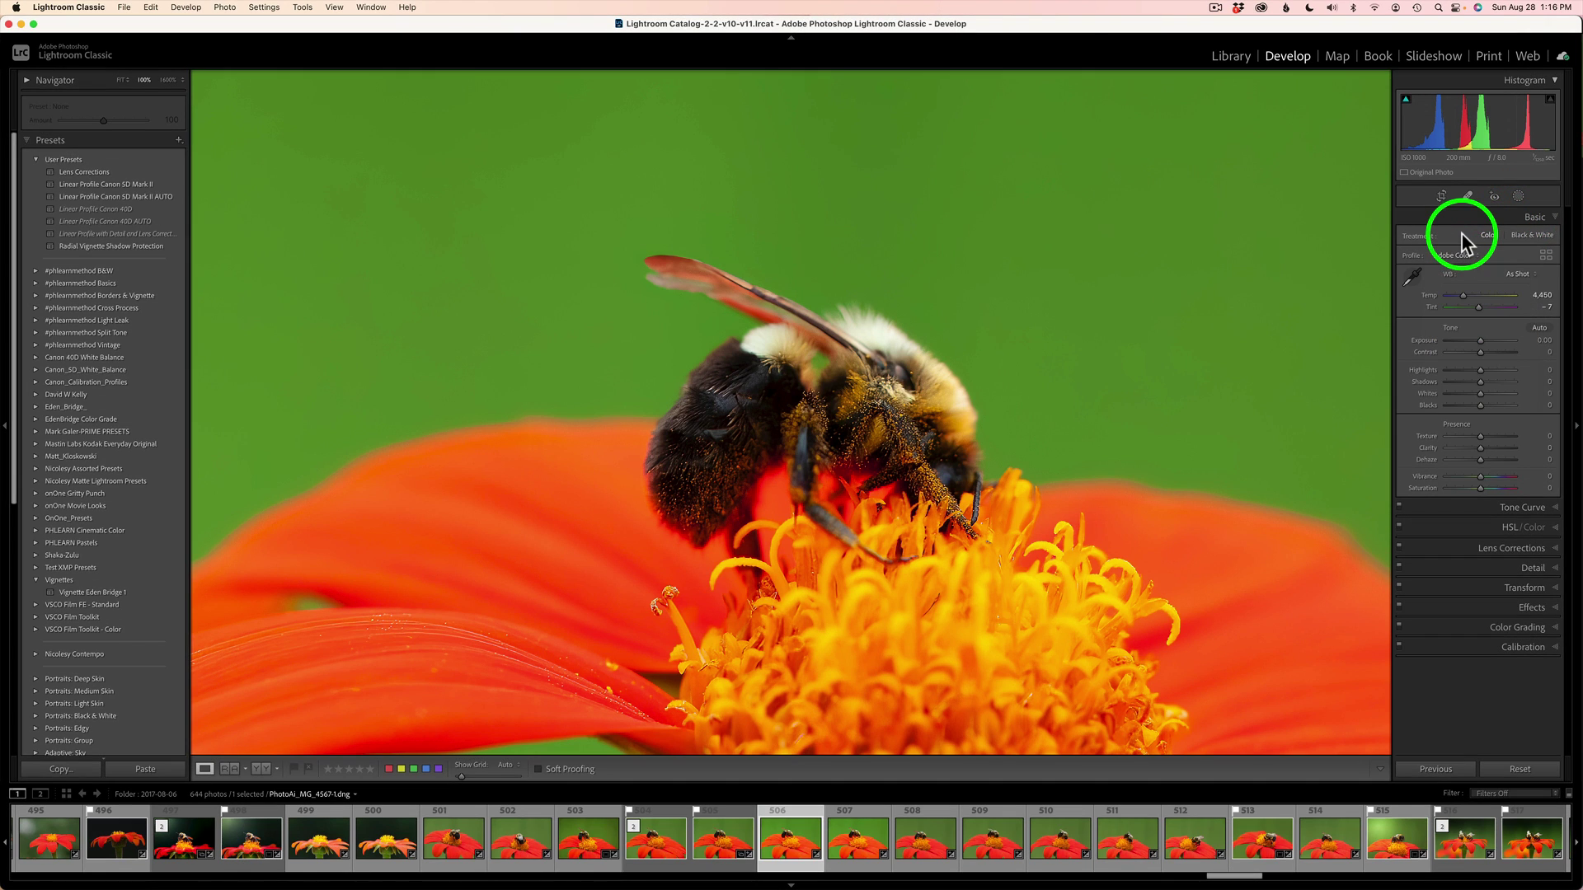